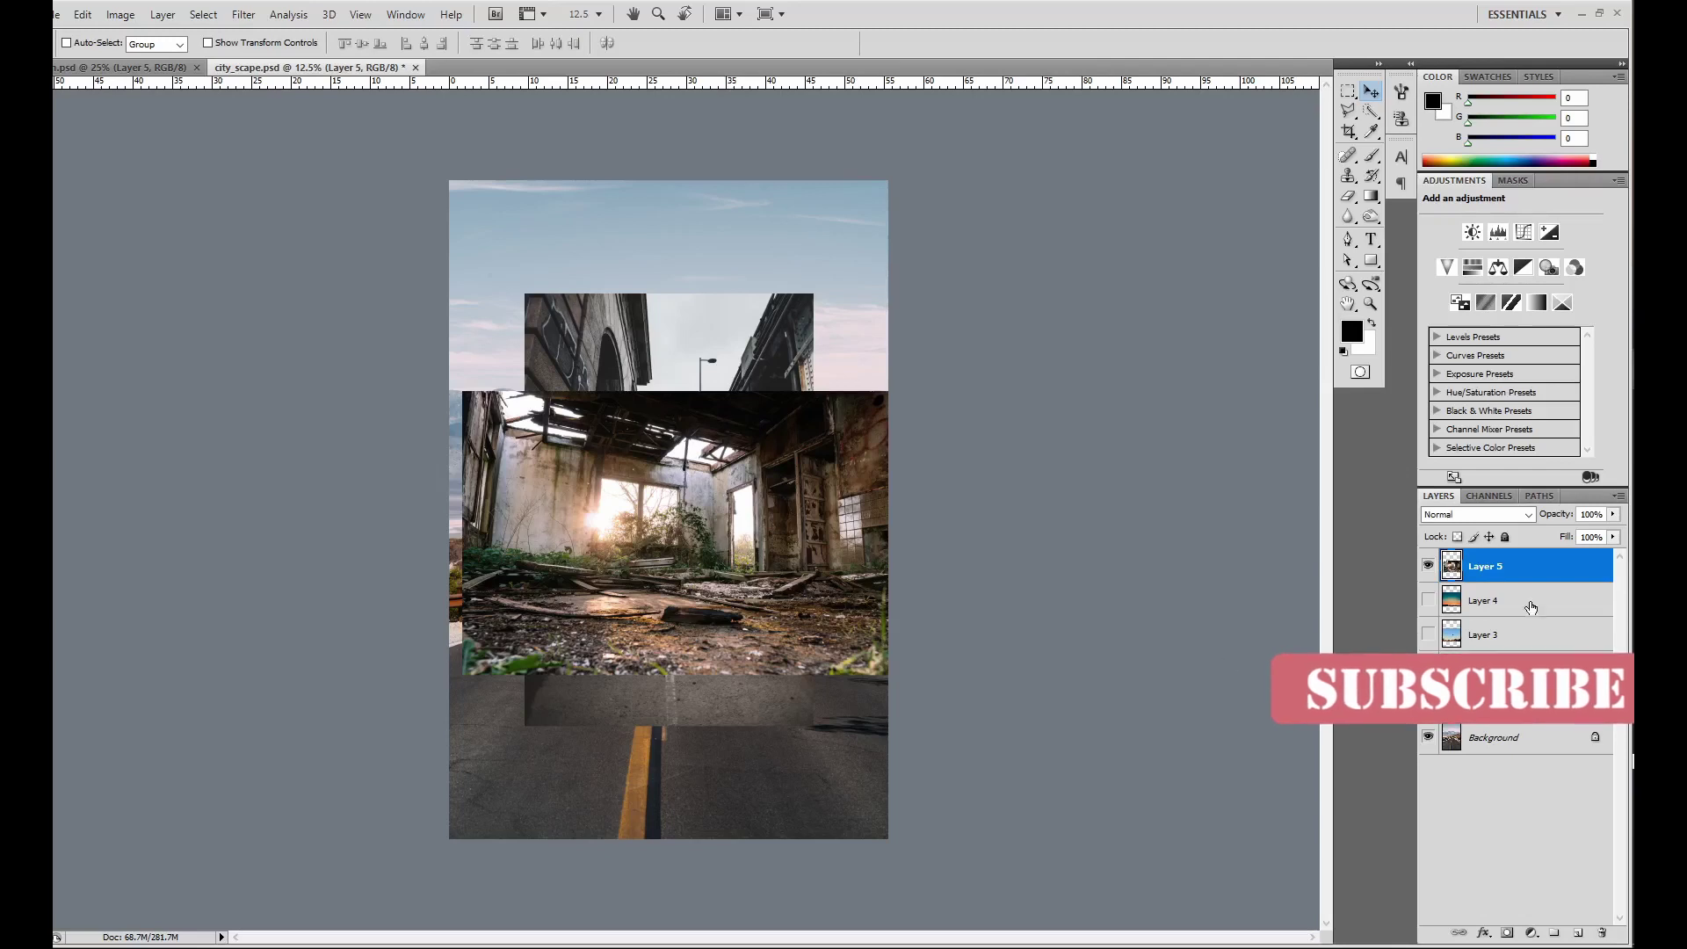
Hide the building, sunset, bird-sky and car photos, leaving only the graffiti alley layer visible and selected.
left_click(1428, 568)
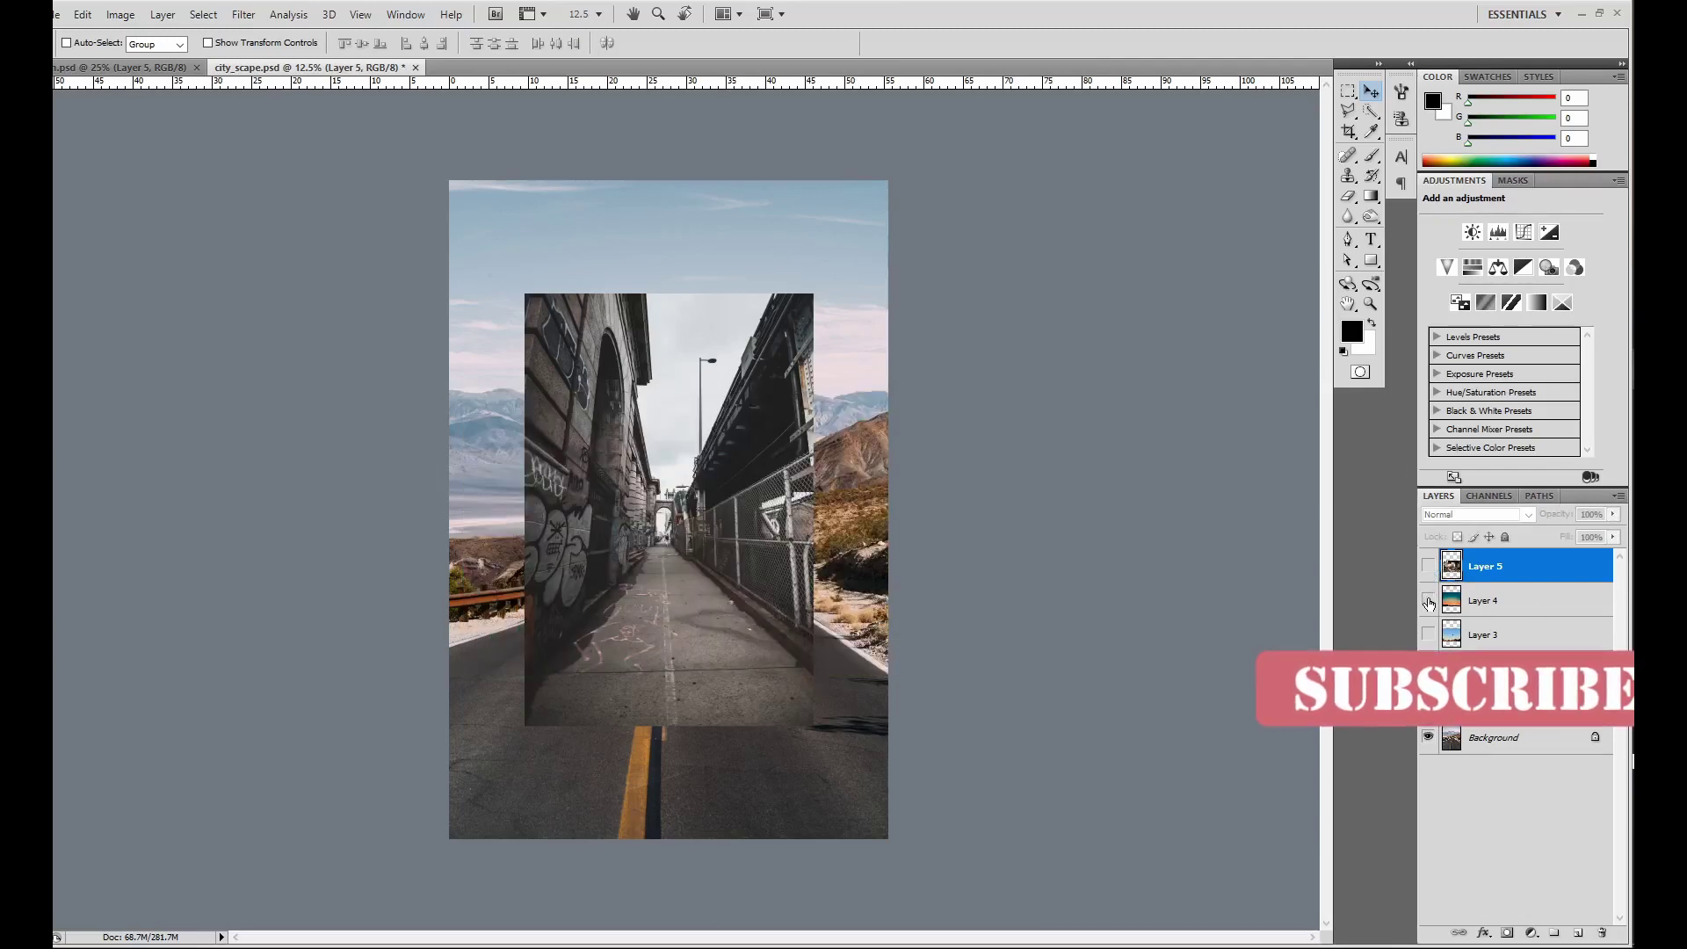
left_click(1427, 601)
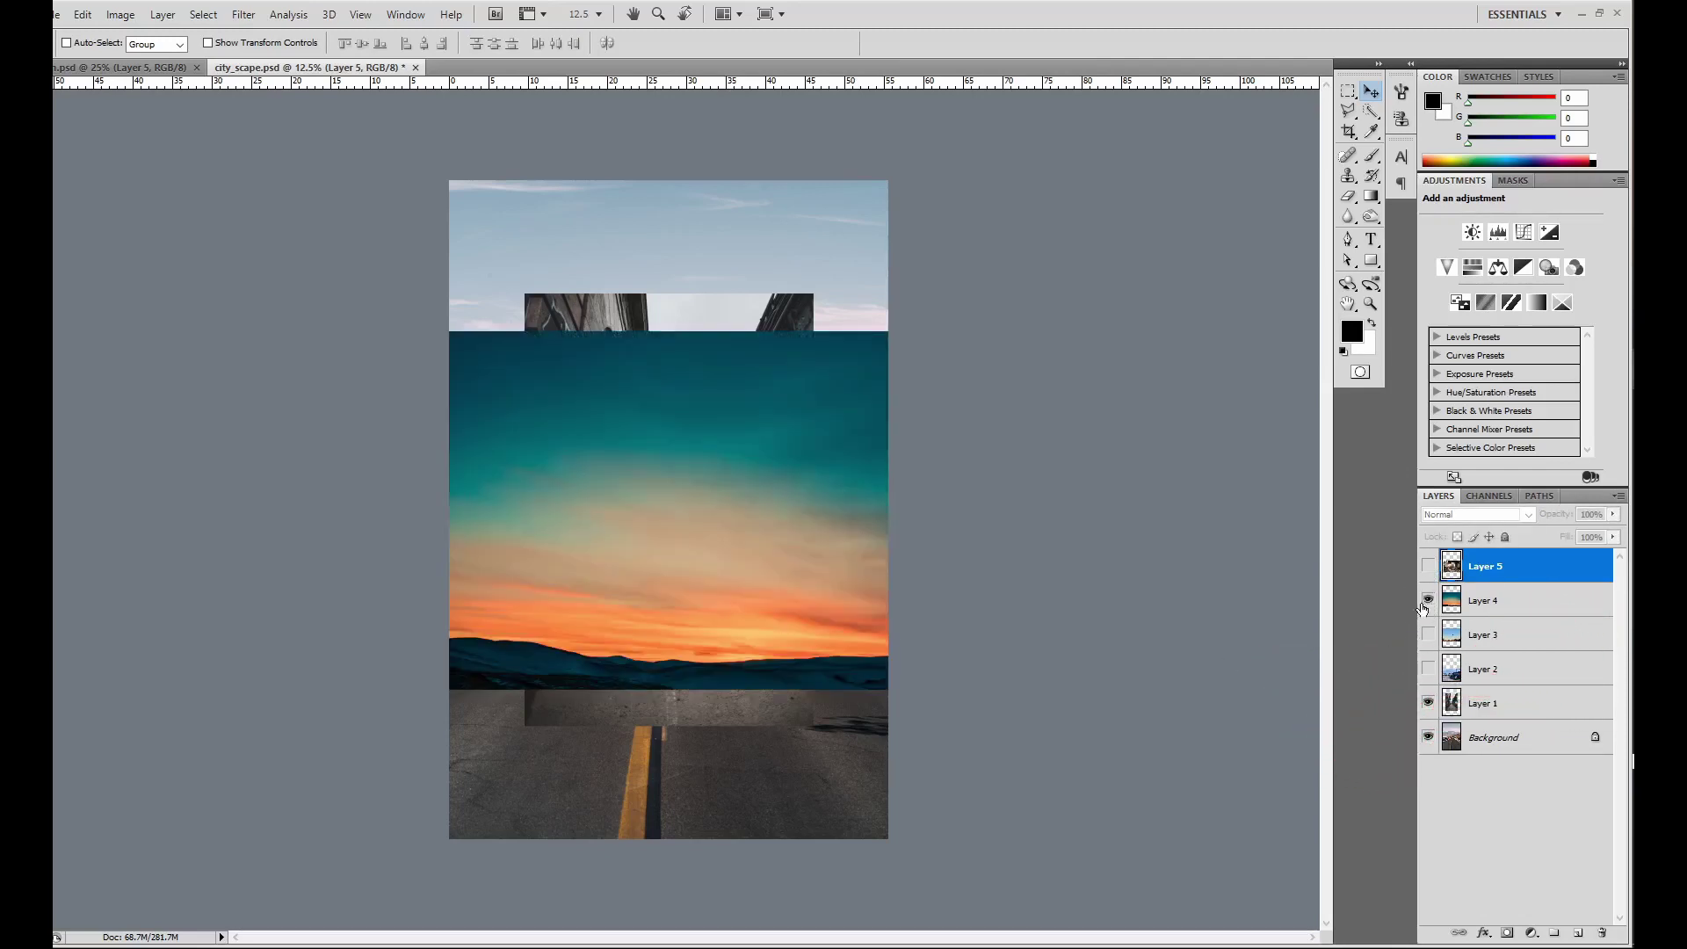
left_click(1427, 601)
left_click(1427, 636)
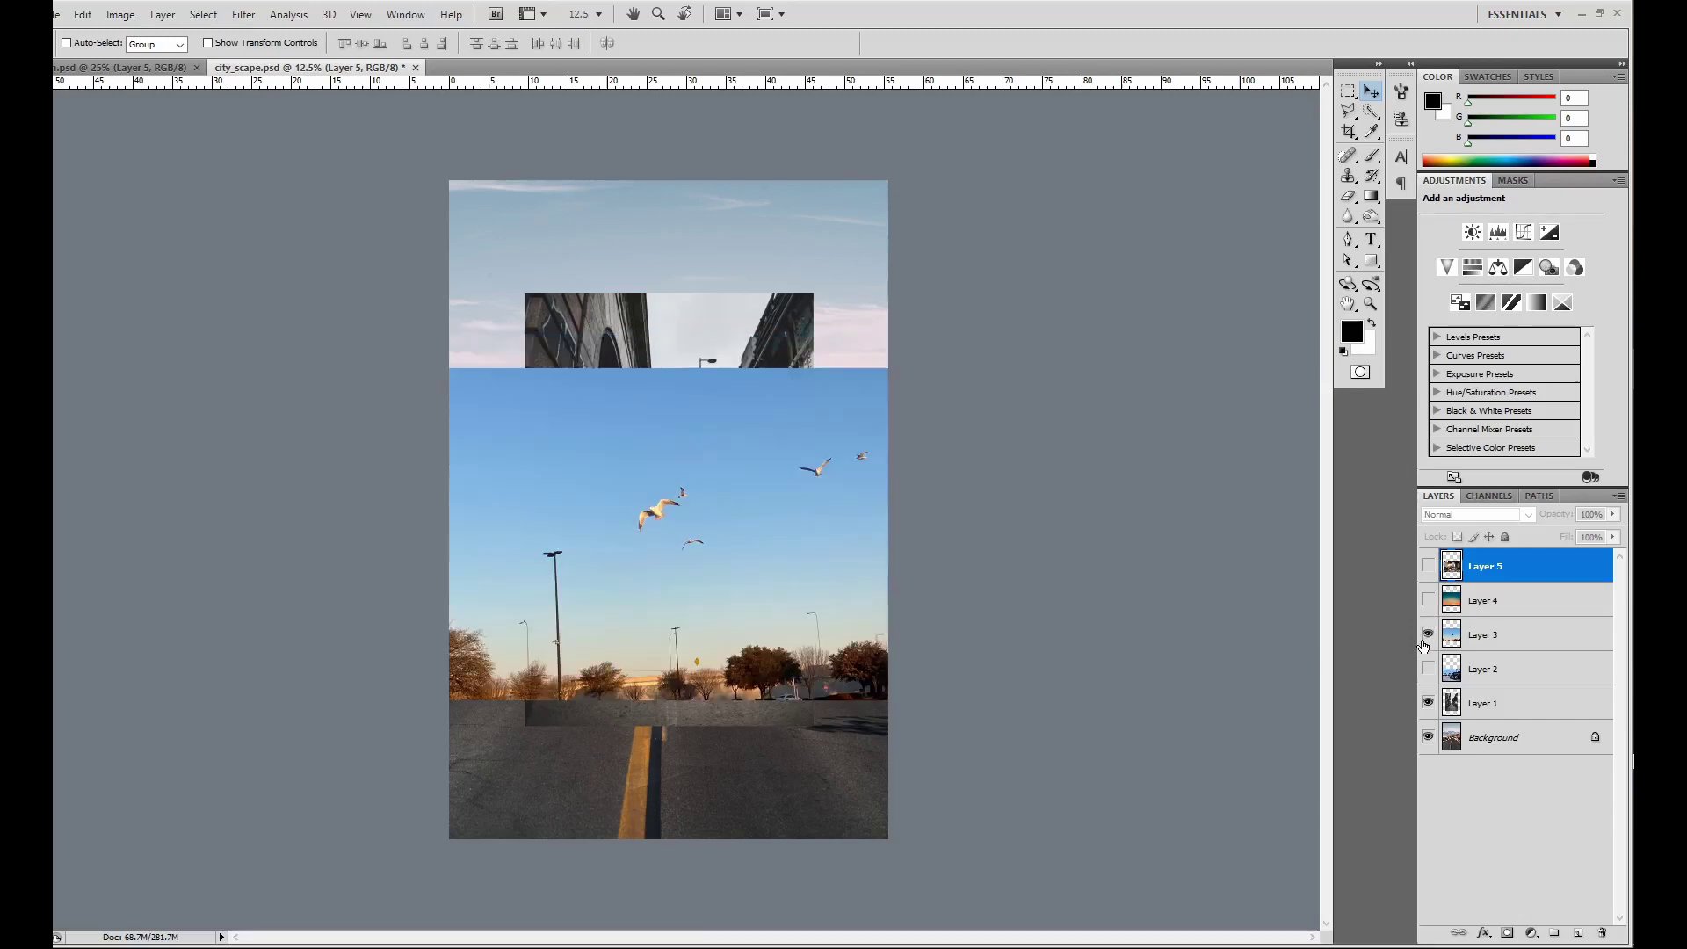
left_click(1428, 635)
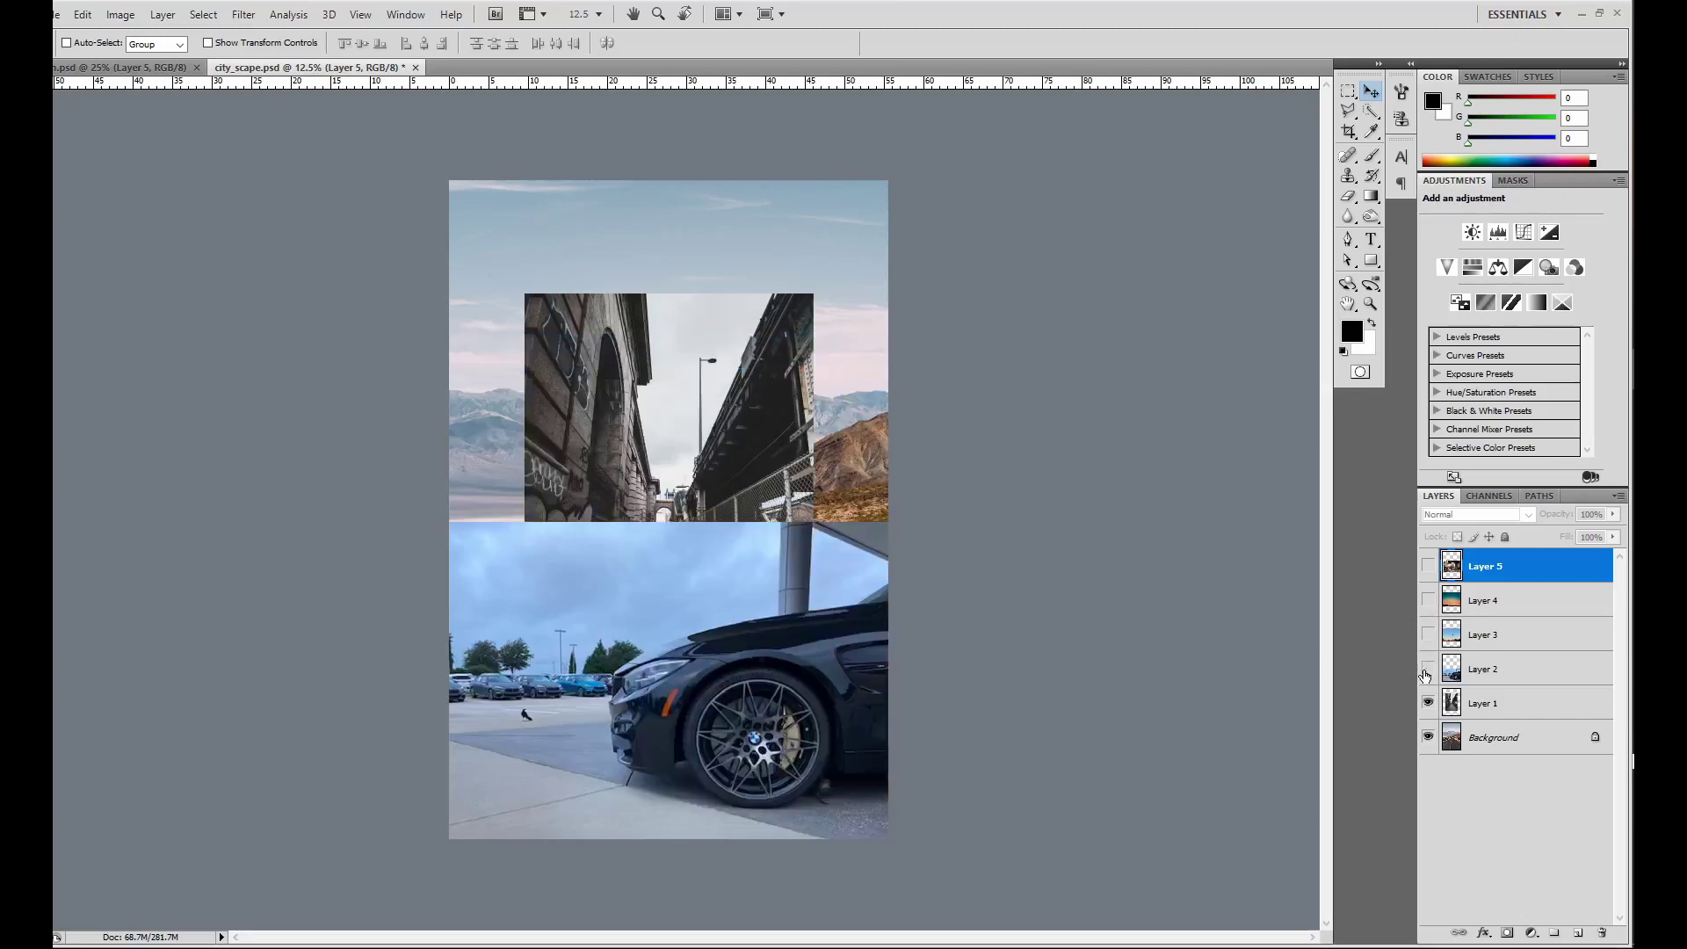
left_click(1427, 669)
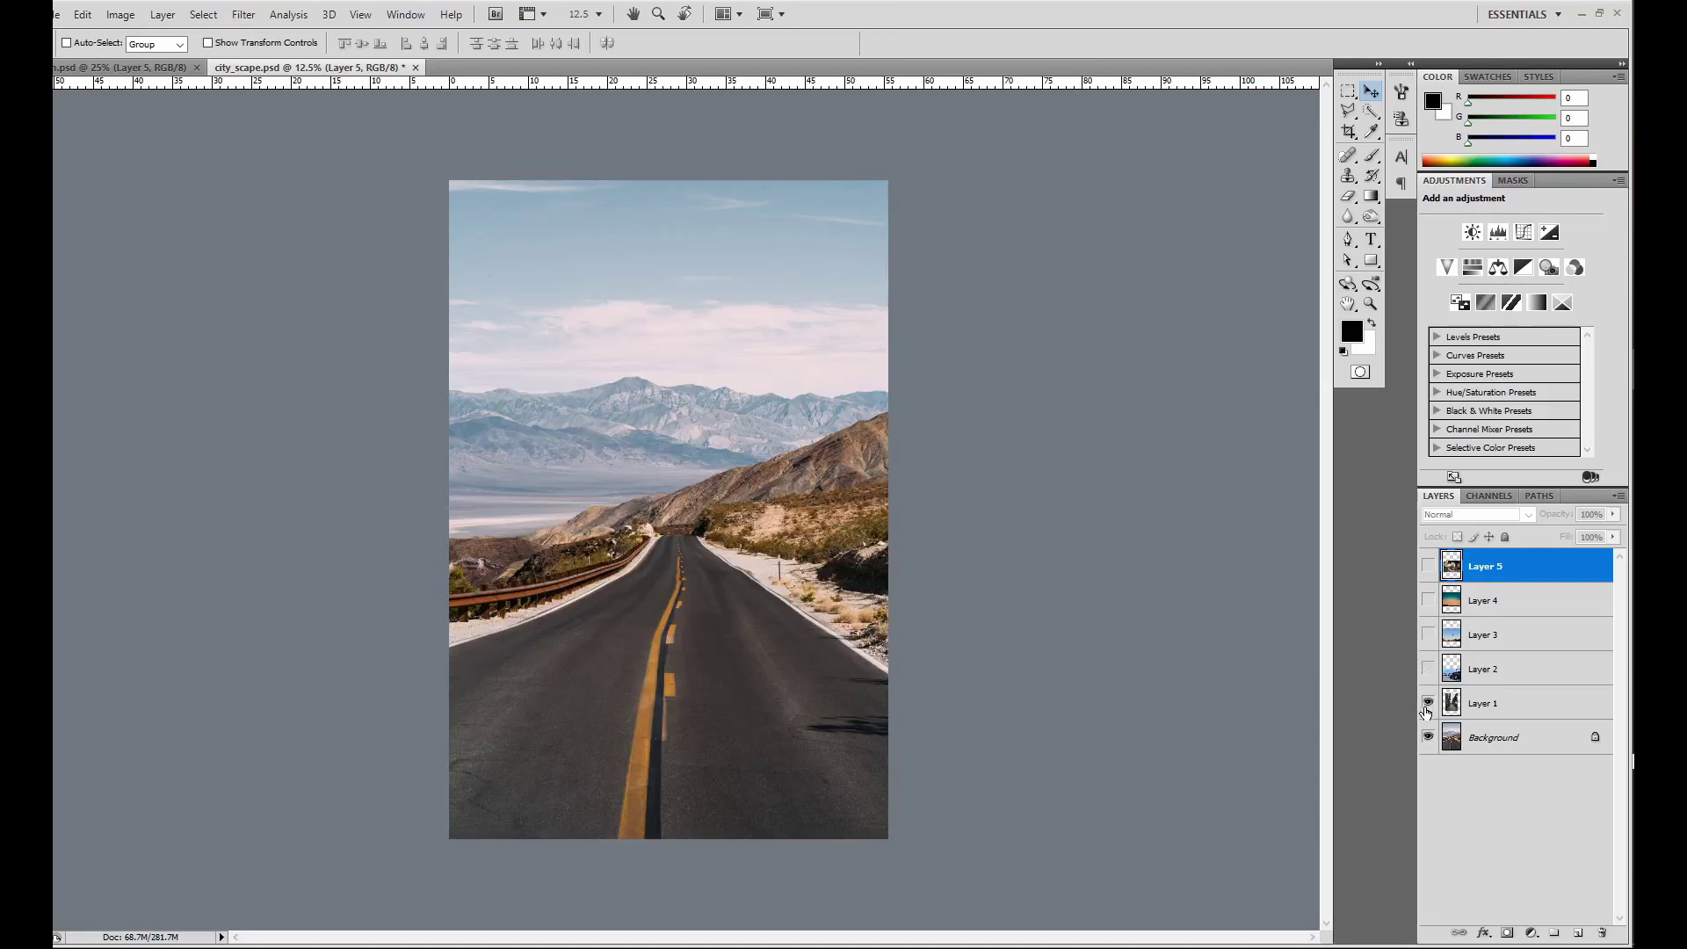
left_click(1427, 703)
left_click(1494, 702)
key("ctrl+t")
Set the alley photo to 48% opacity and enlarge it to line up with the road.
key("Return")
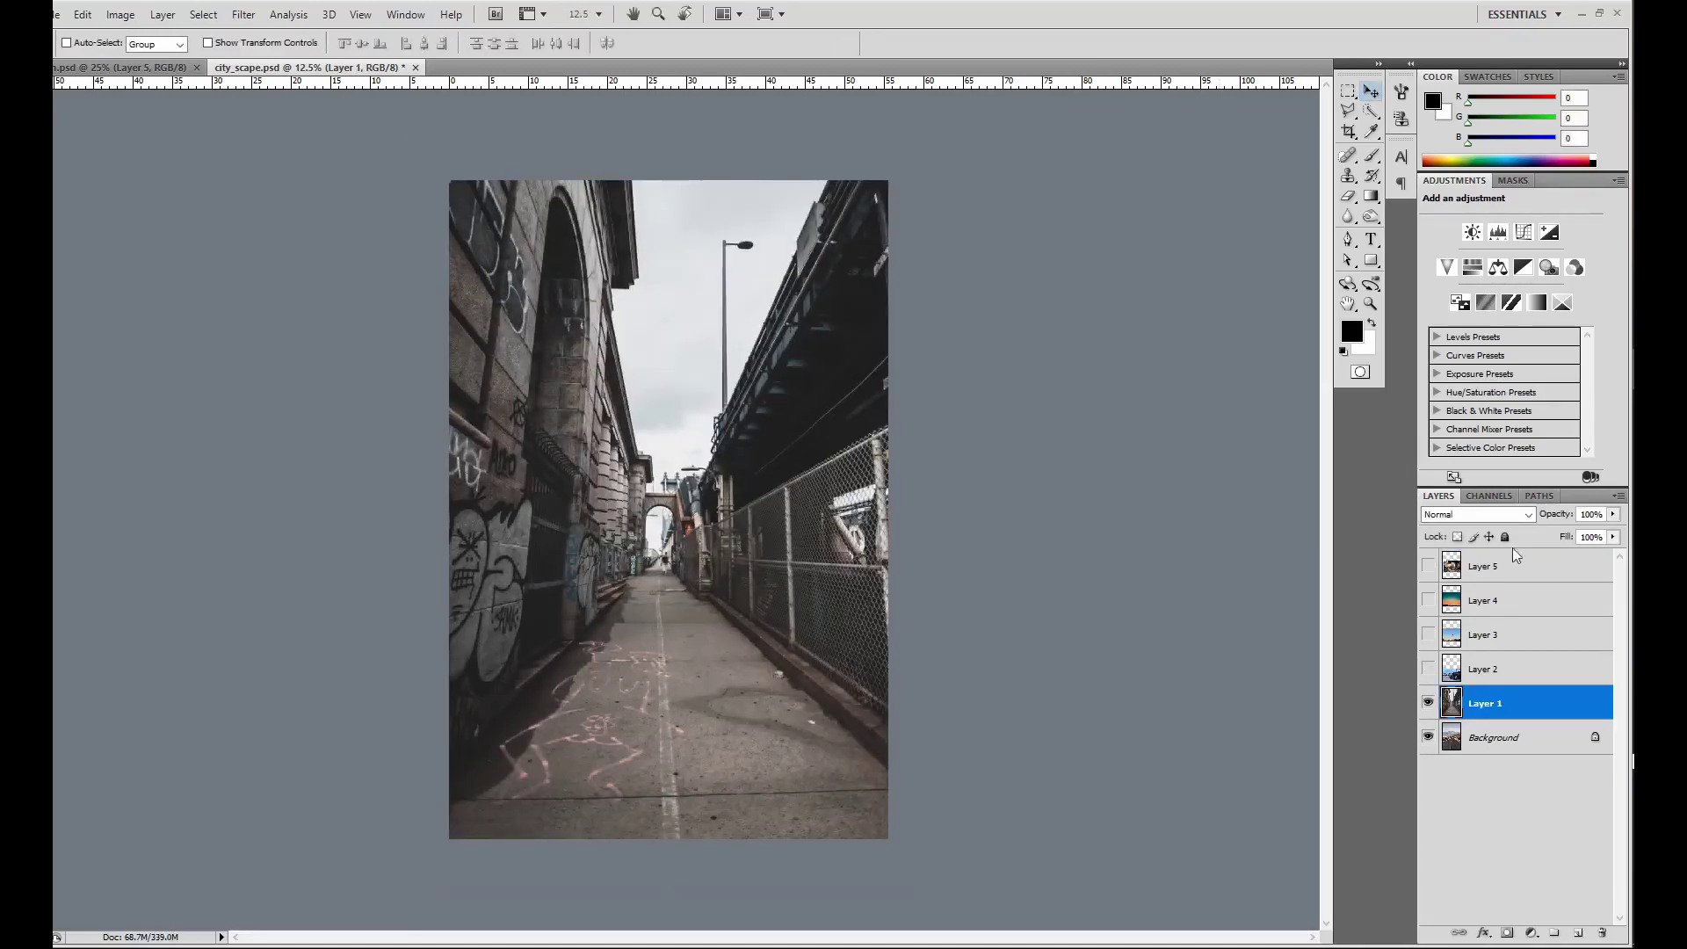
left_click(1567, 531)
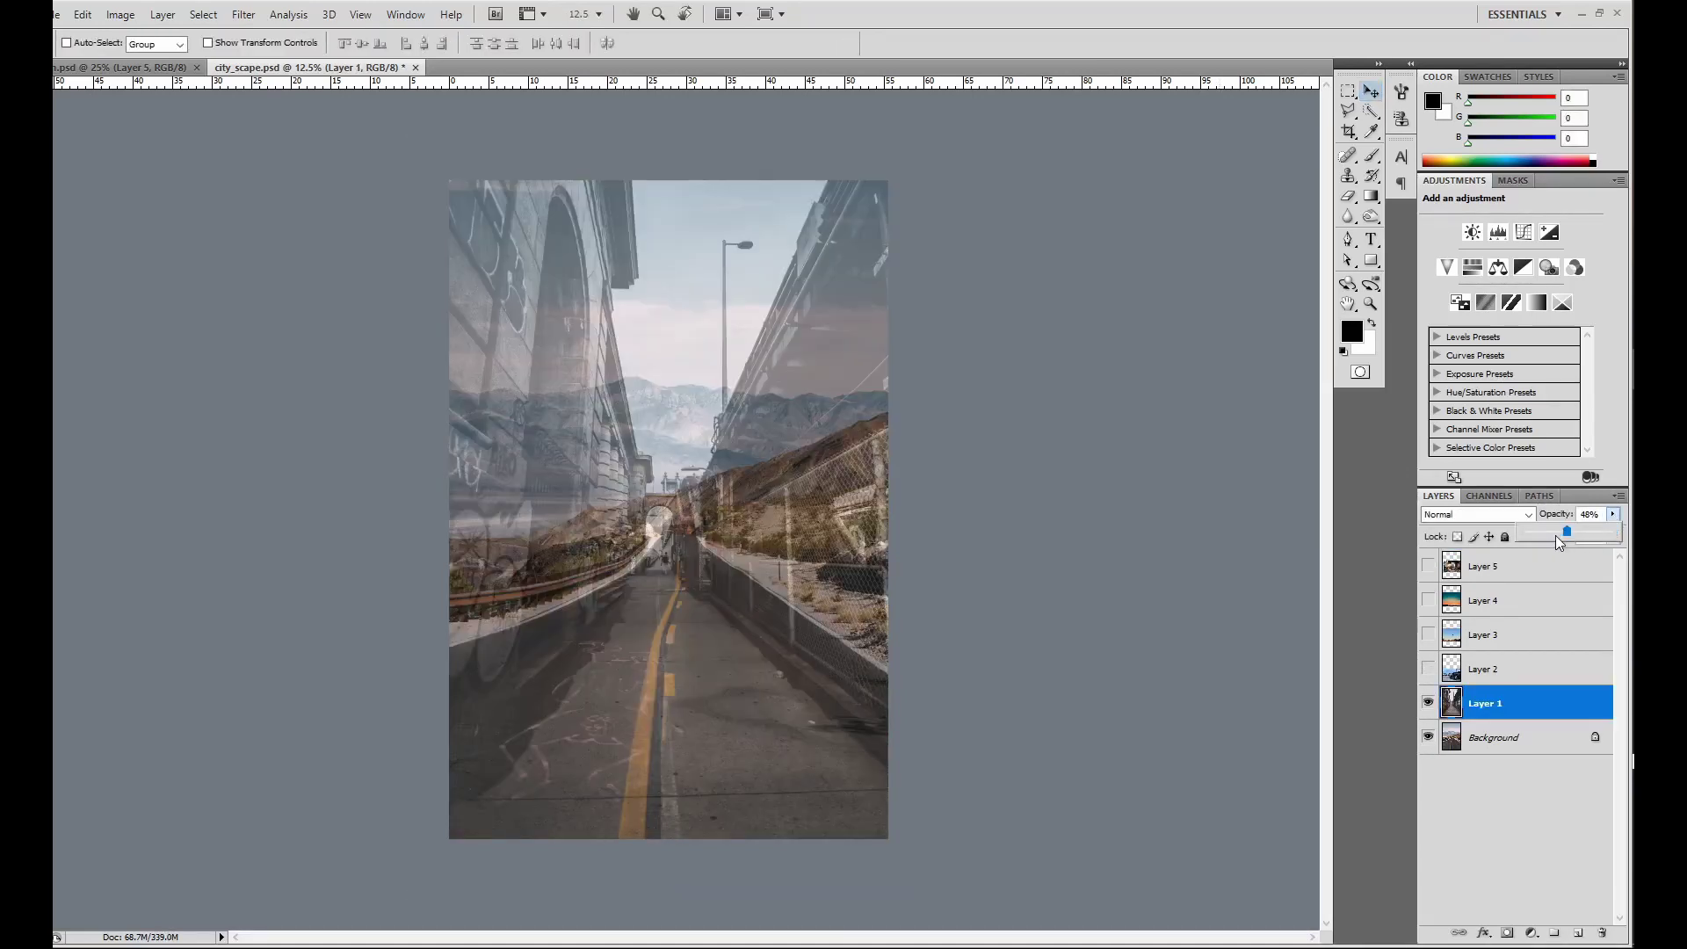
key("ctrl+t")
left_click_drag(887, 527, 857, 516)
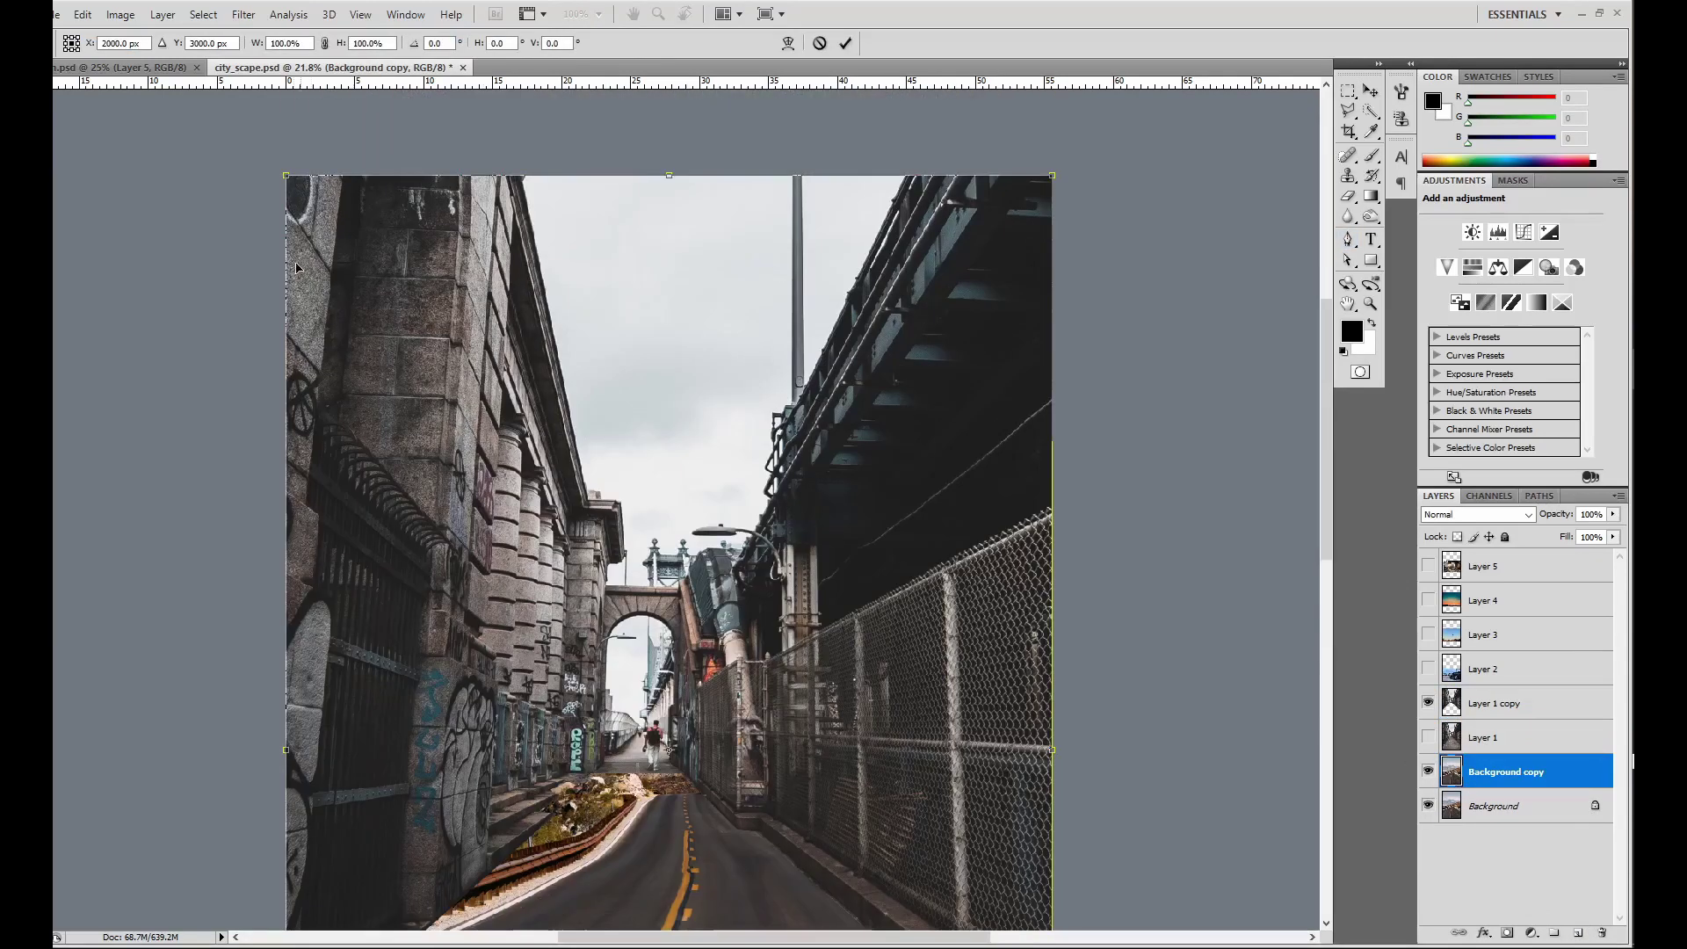
Stretch the road image wider and taller to match the alley's perspective.
left_click_drag(296, 268, 105, 268)
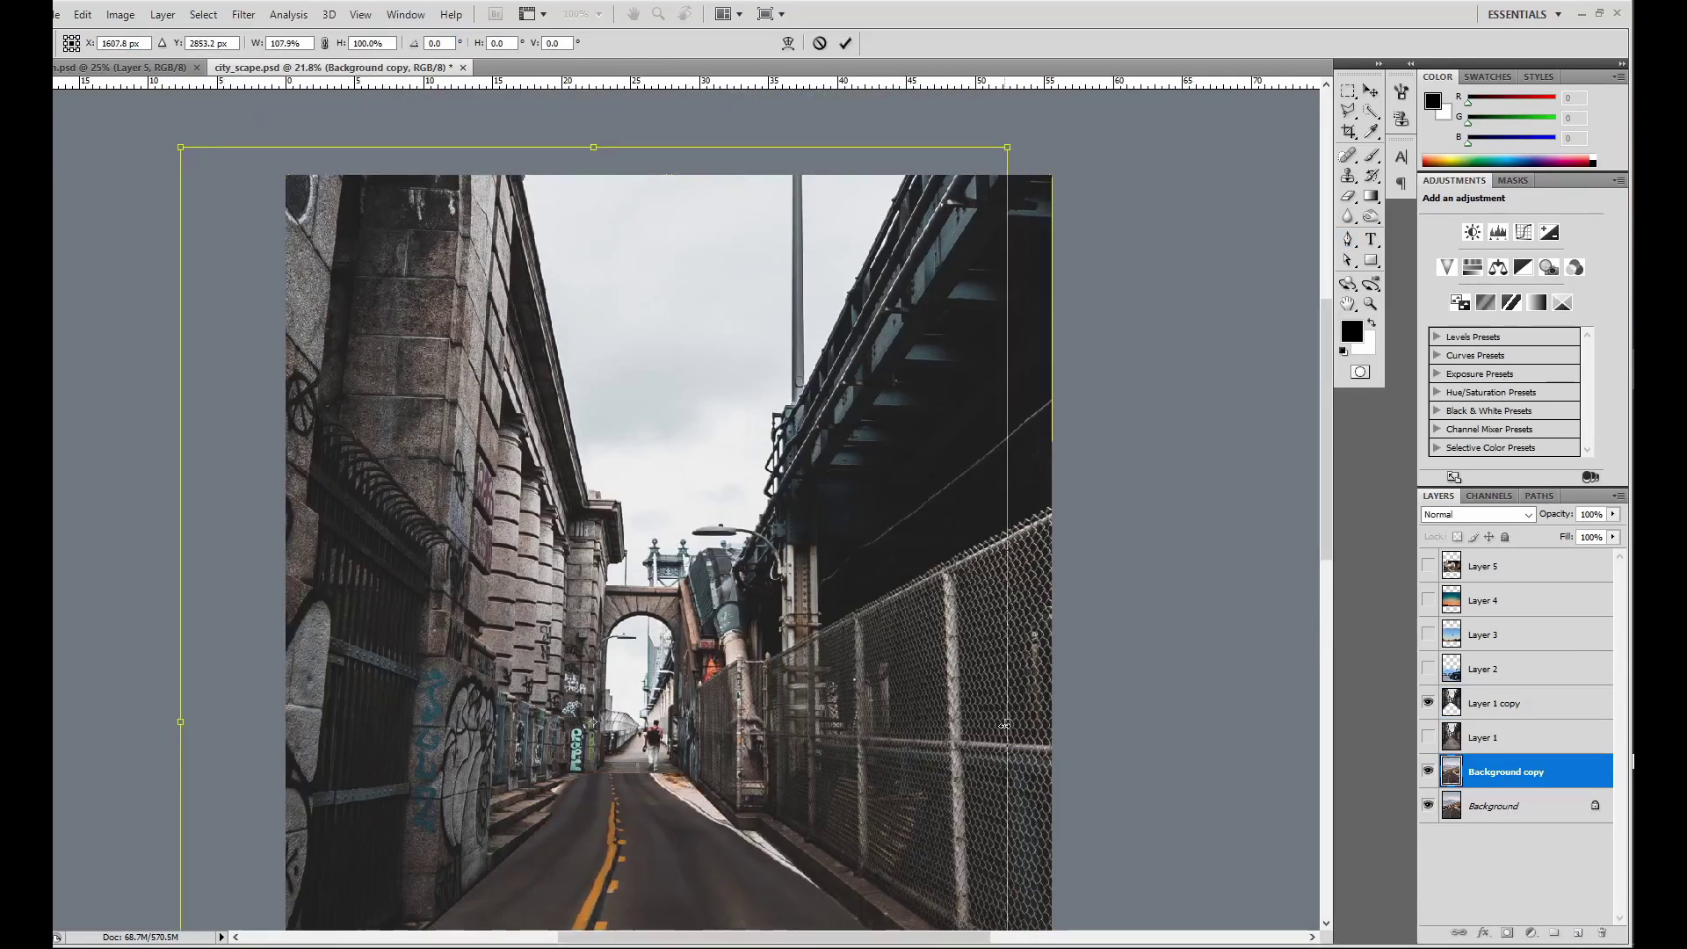
key("ctrl+minus")
key("ctrl+minus")
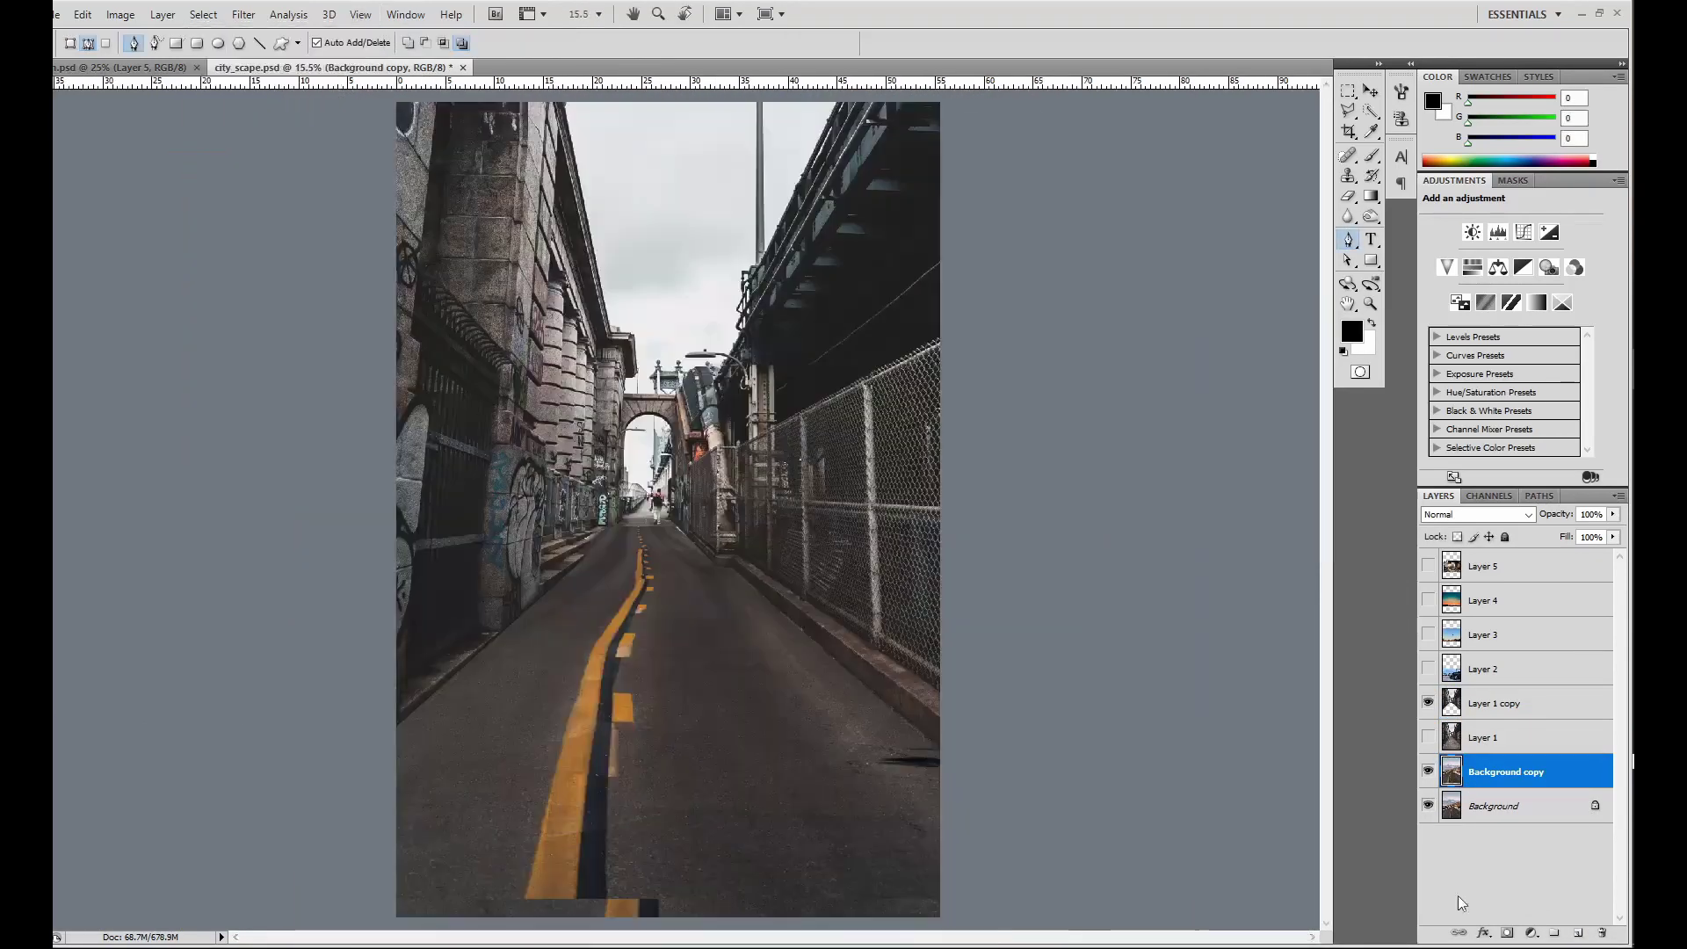
left_click_drag(630, 192, 651, 112)
key("Return")
Move the sunset sky layer beneath the alley cutout and shift it up into the gap.
key("p")
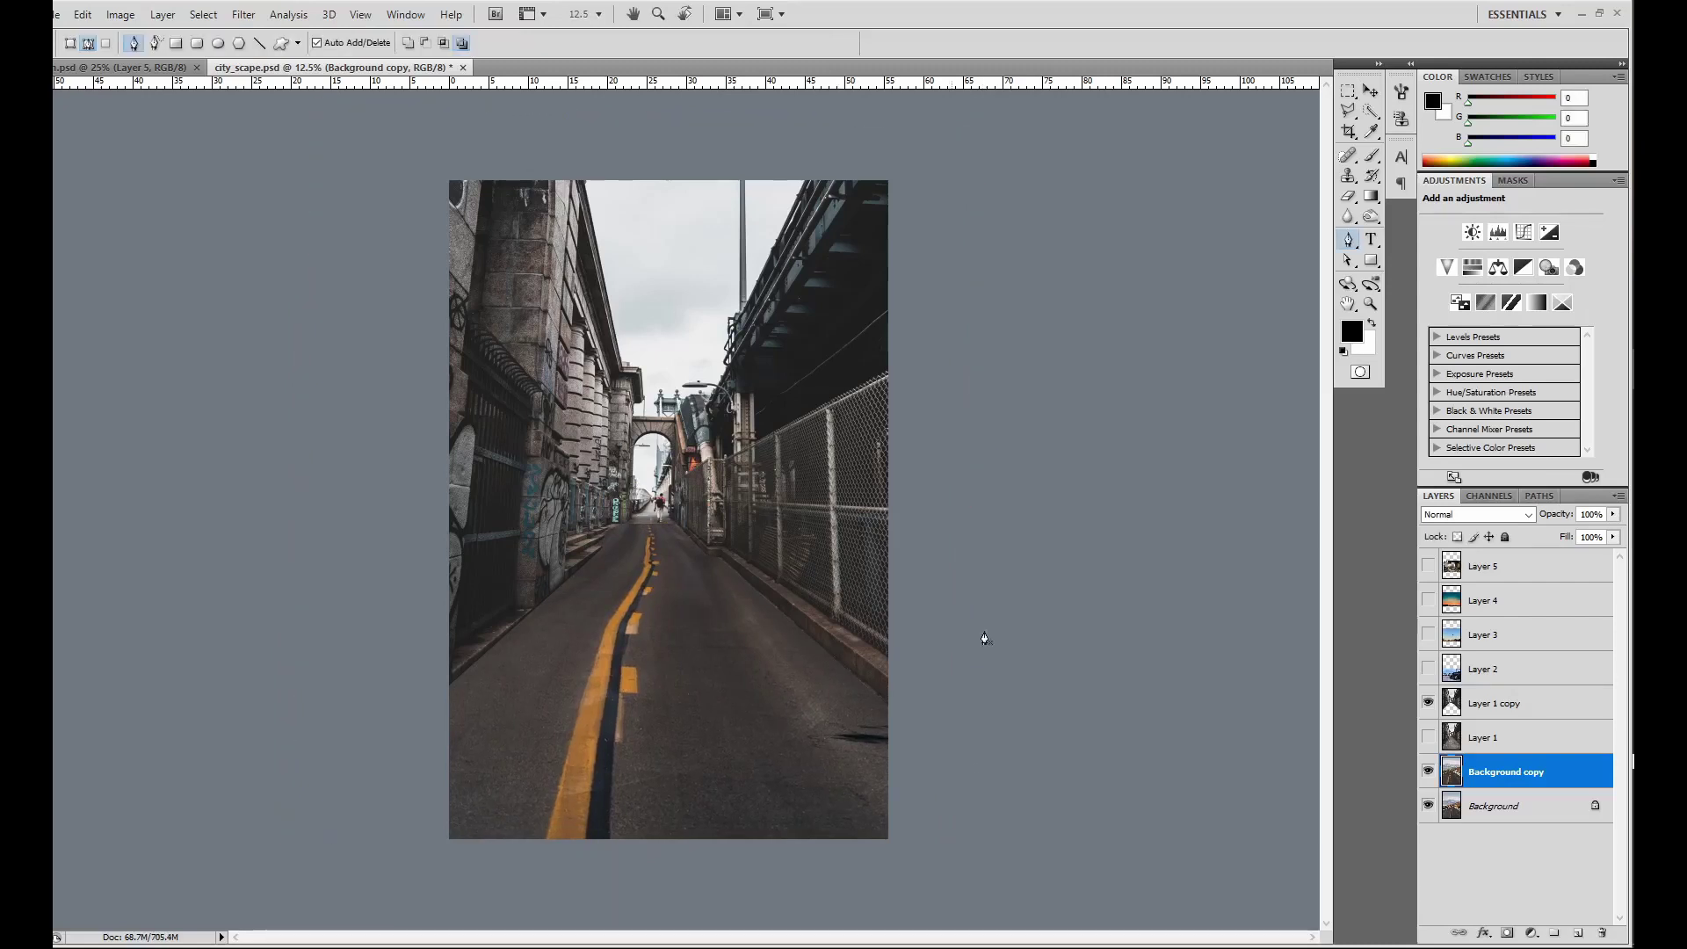
key("v")
left_click(1493, 600)
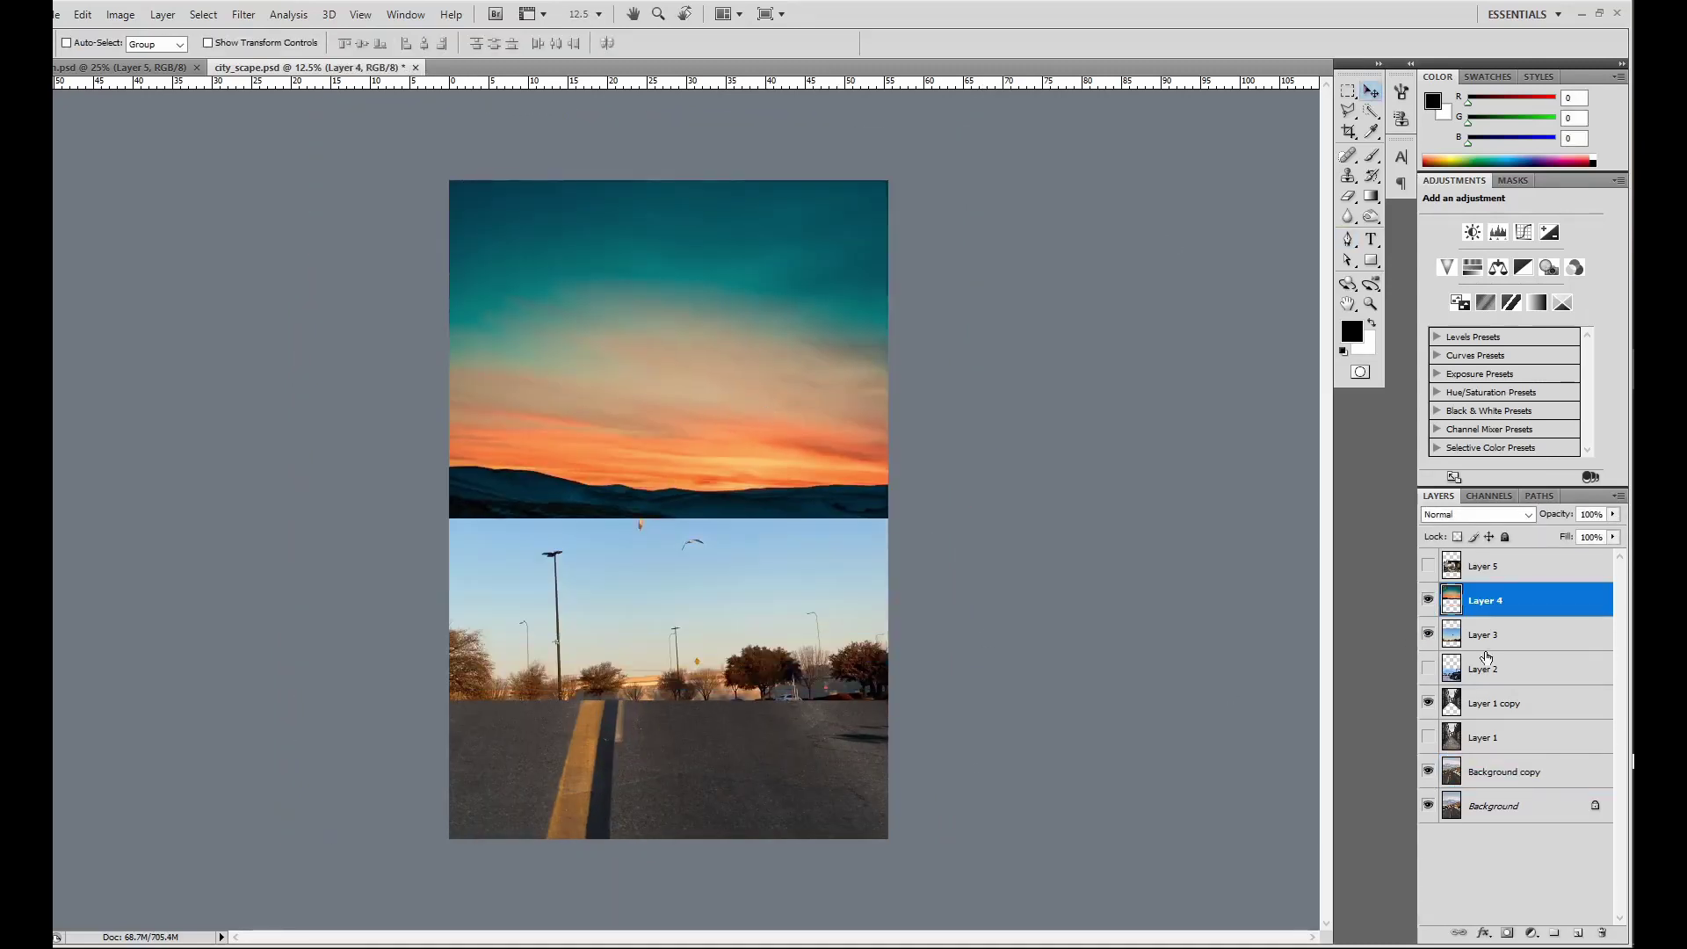
left_click(1370, 305)
key("ctrl+plus")
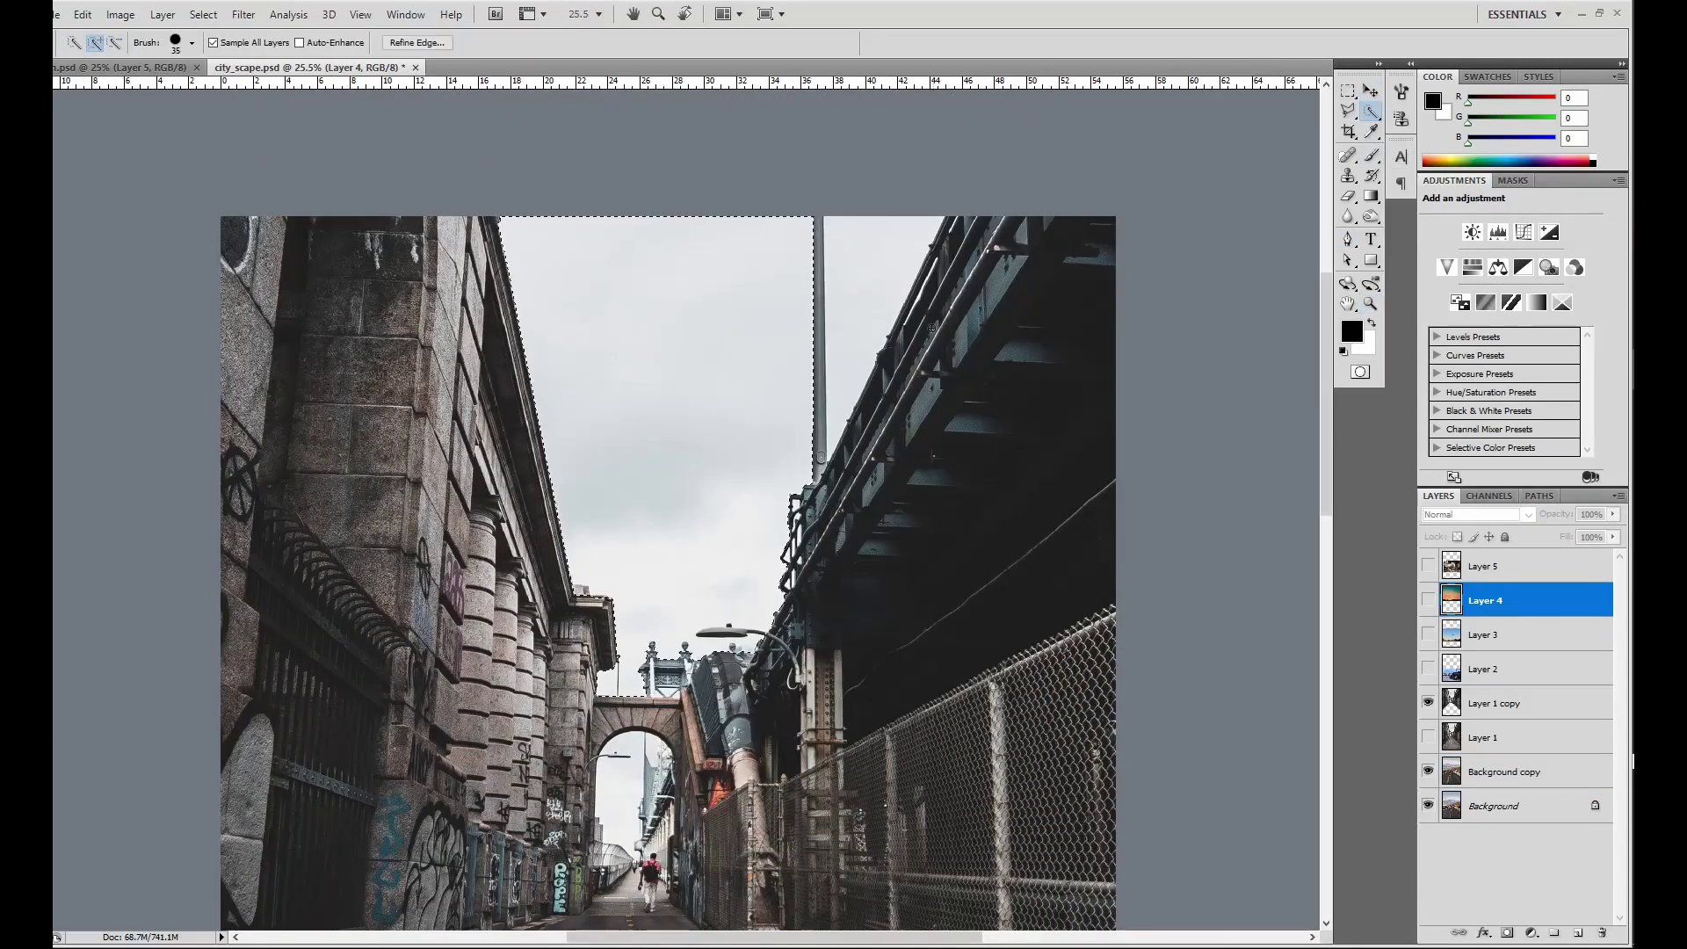
left_click_drag(1484, 600, 1455, 707)
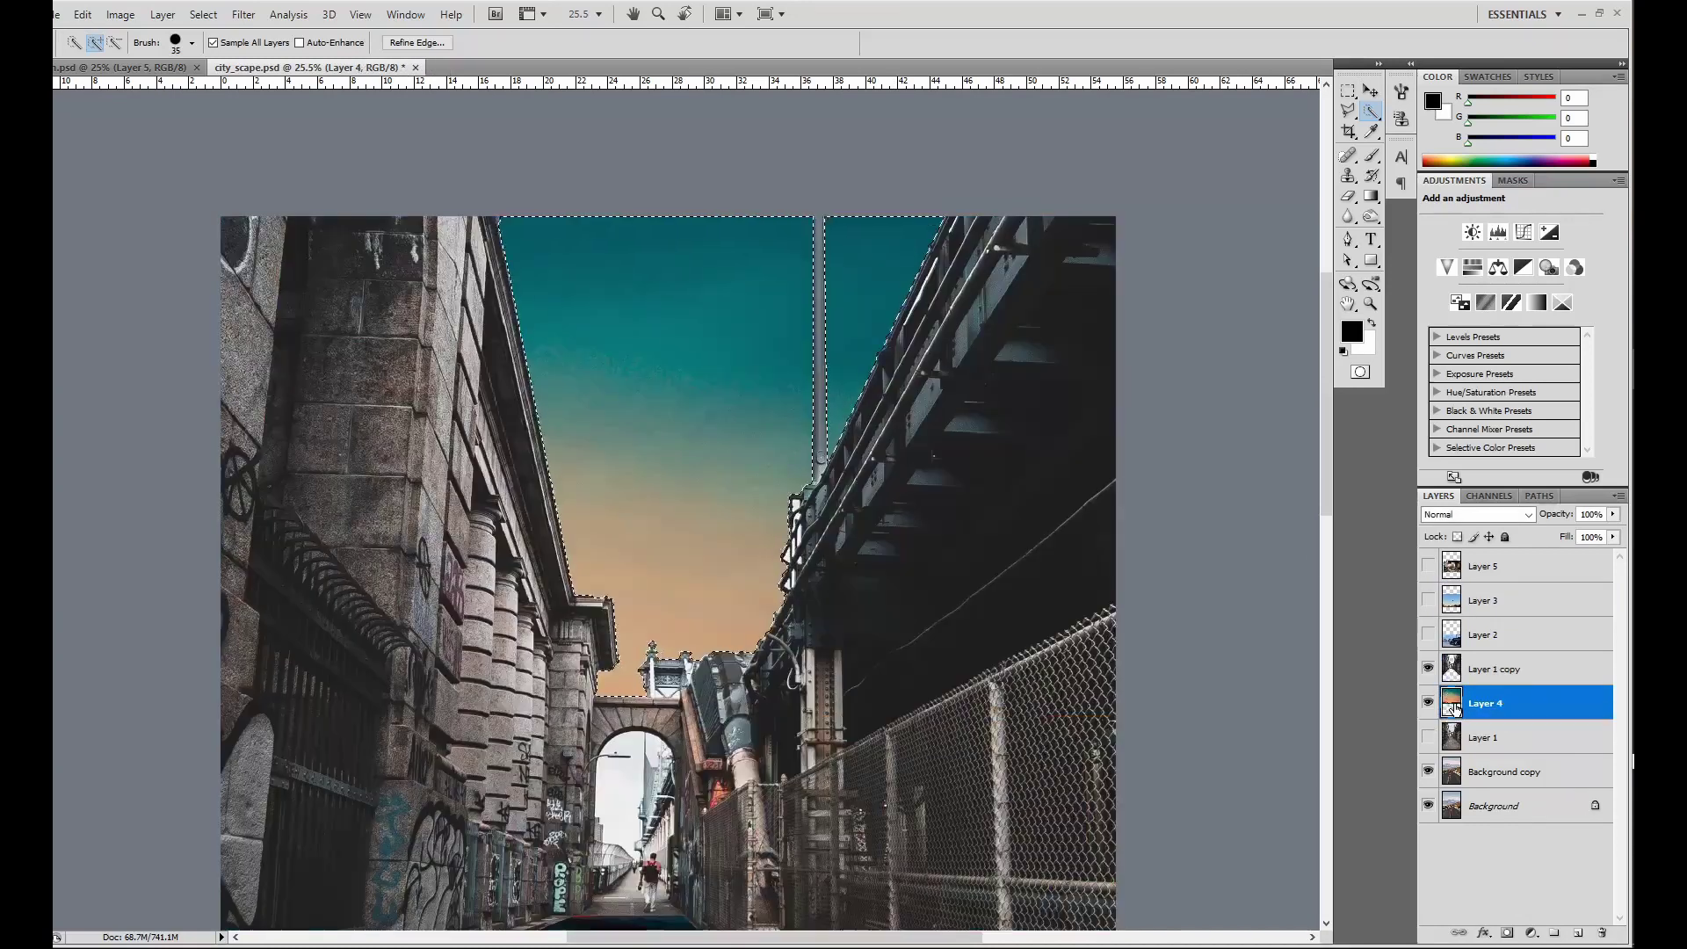
left_click(1370, 88)
left_click_drag(595, 785, 595, 592)
Select the arch opening and add a lowered sunset copy so orange fills the arch.
left_click(1493, 668)
key("w")
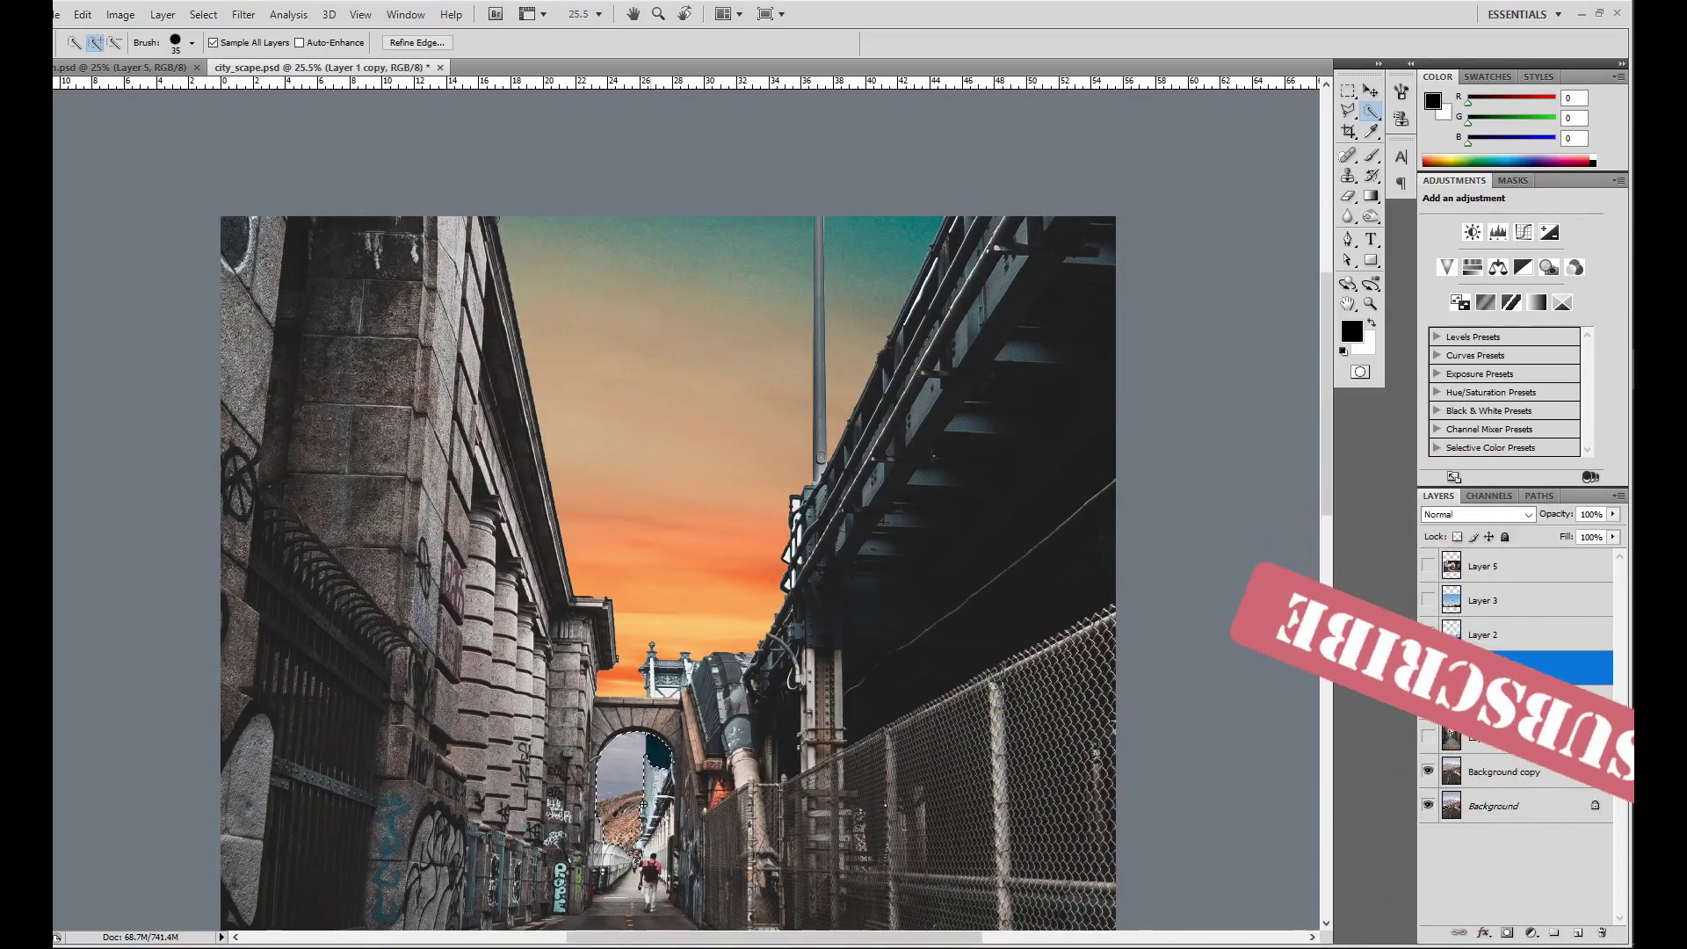
left_click_drag(615, 791, 673, 707)
key("v")
left_click_drag(815, 386, 815, 554)
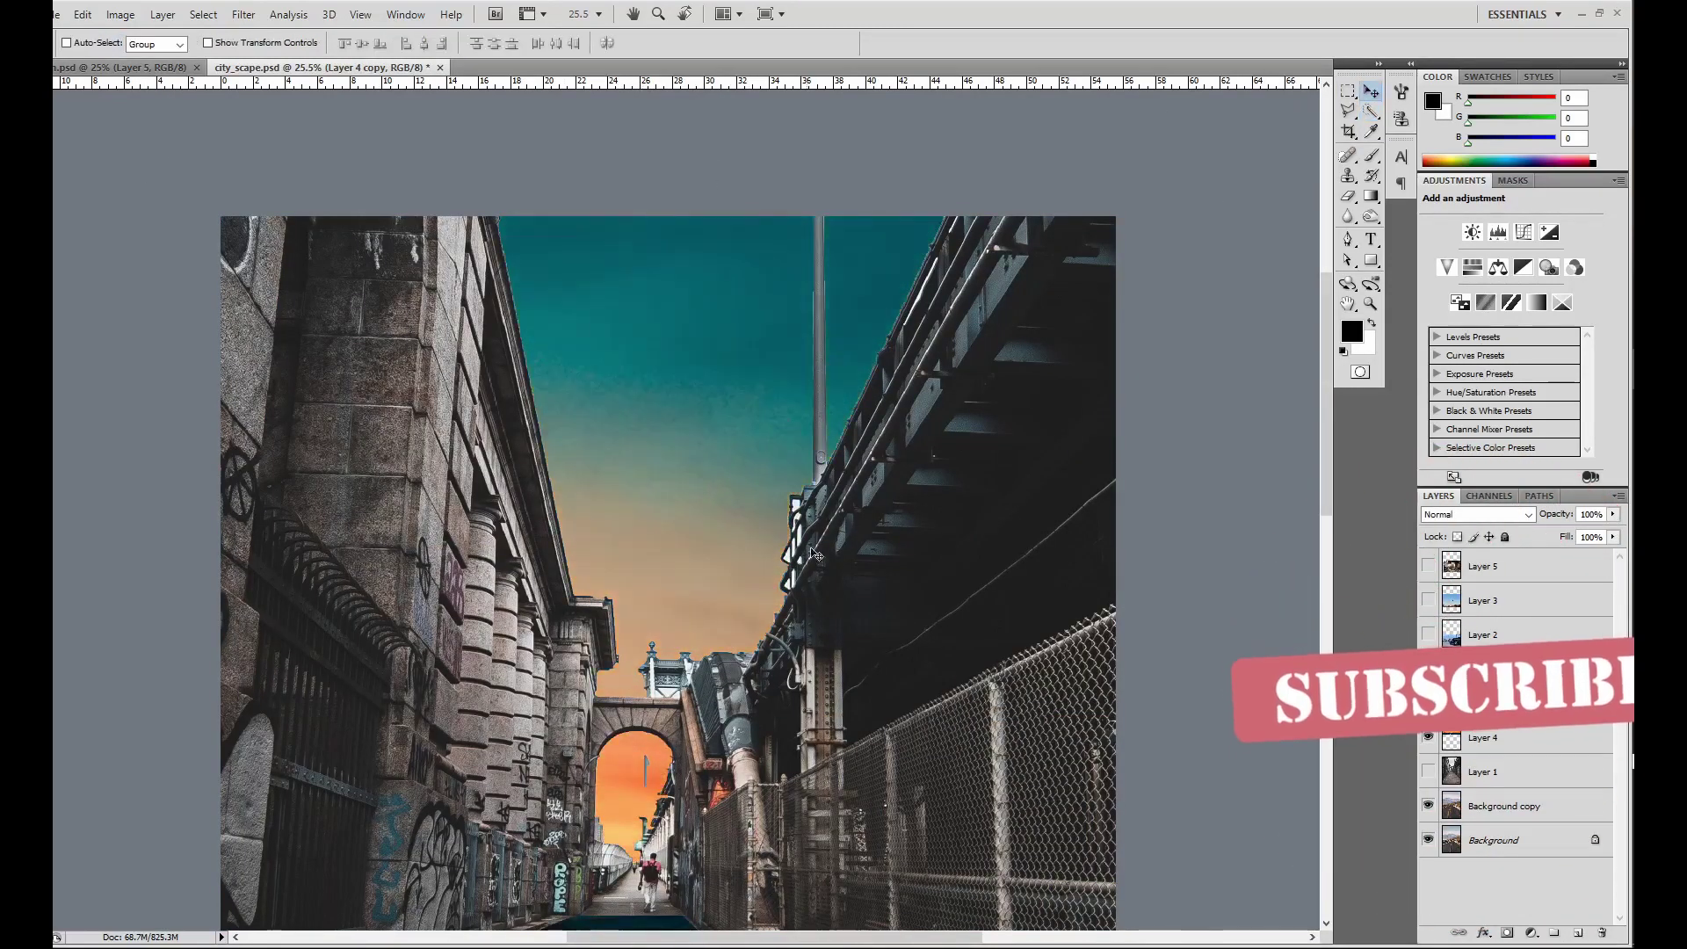
Erase excess orange sky from the arch and centre with a smaller eraser.
key("ctrl+e")
scroll(846, 769, "down", 5)
key("e")
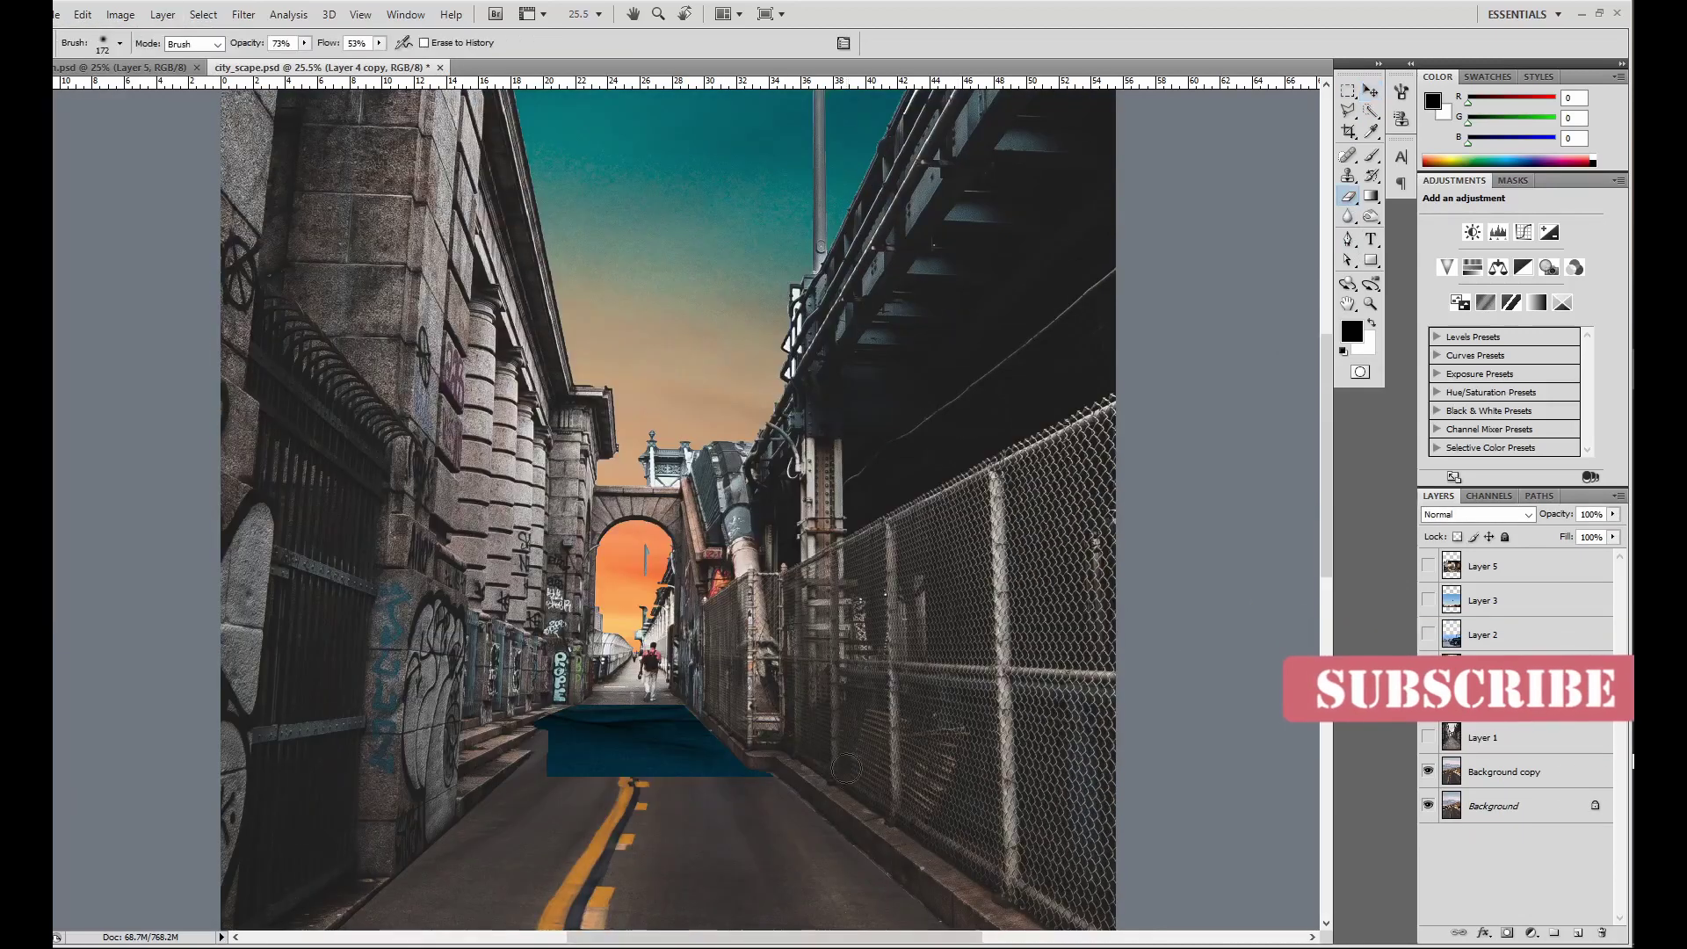
key("bracketleft")
key("bracketleft")
key("bracketleft")
left_click_drag(630, 606, 641, 555)
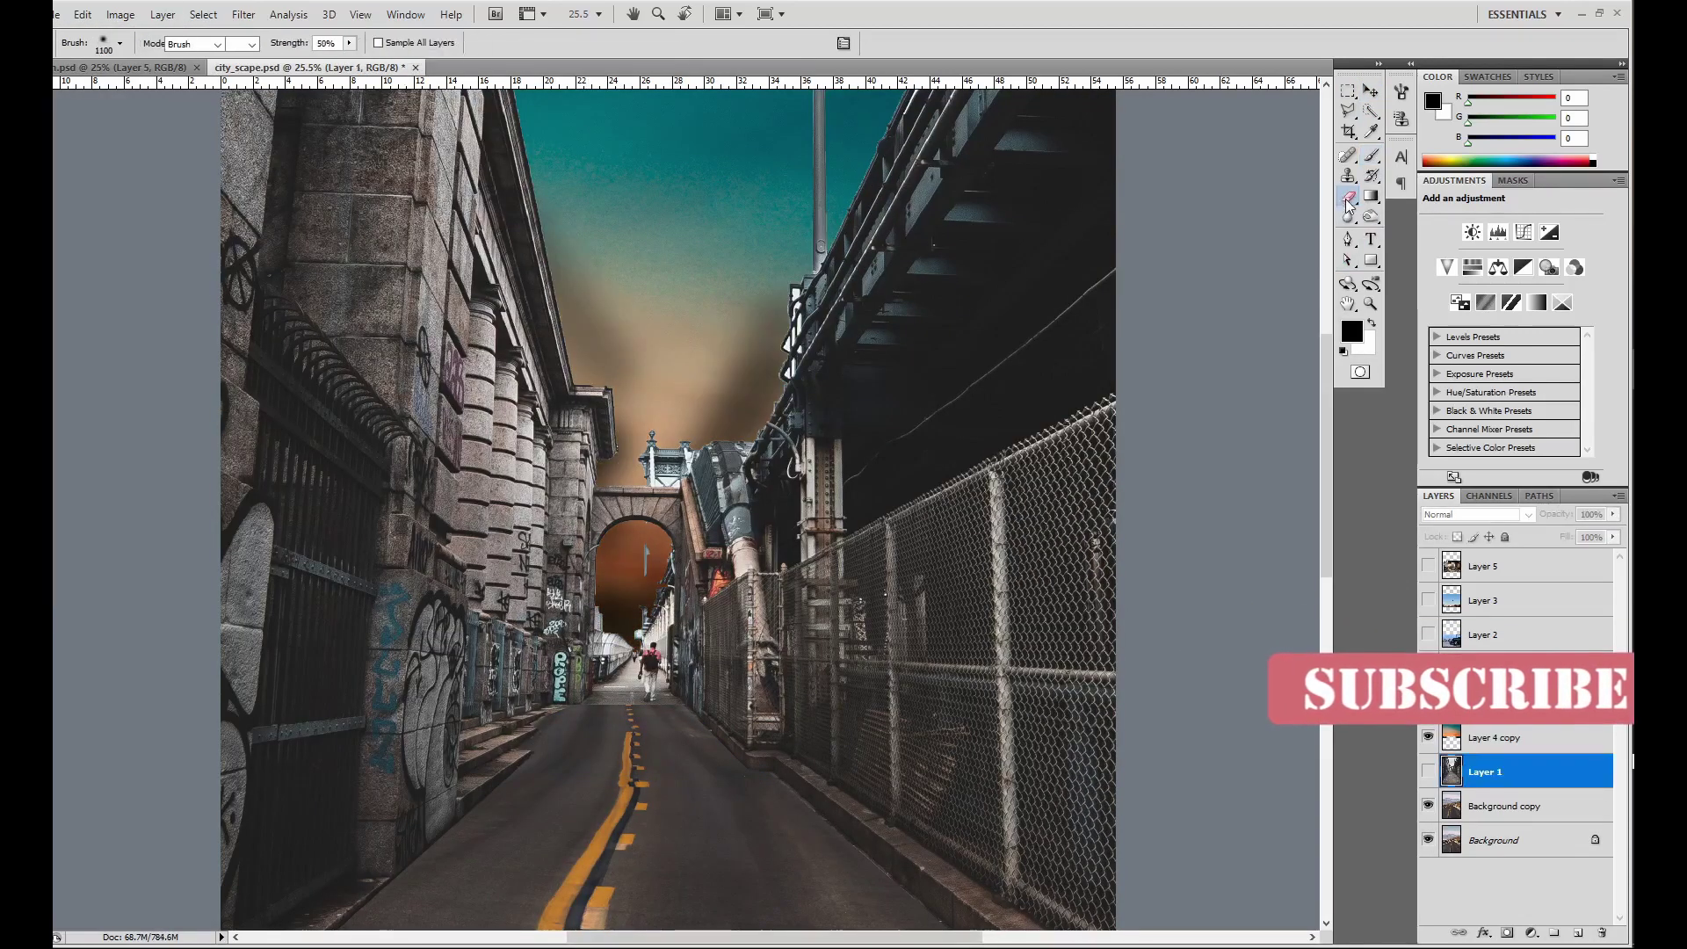
key("ctrl+shift+alt+n")
Paint cloud texture into the sky with a cloud brush.
key("b")
left_click(112, 42)
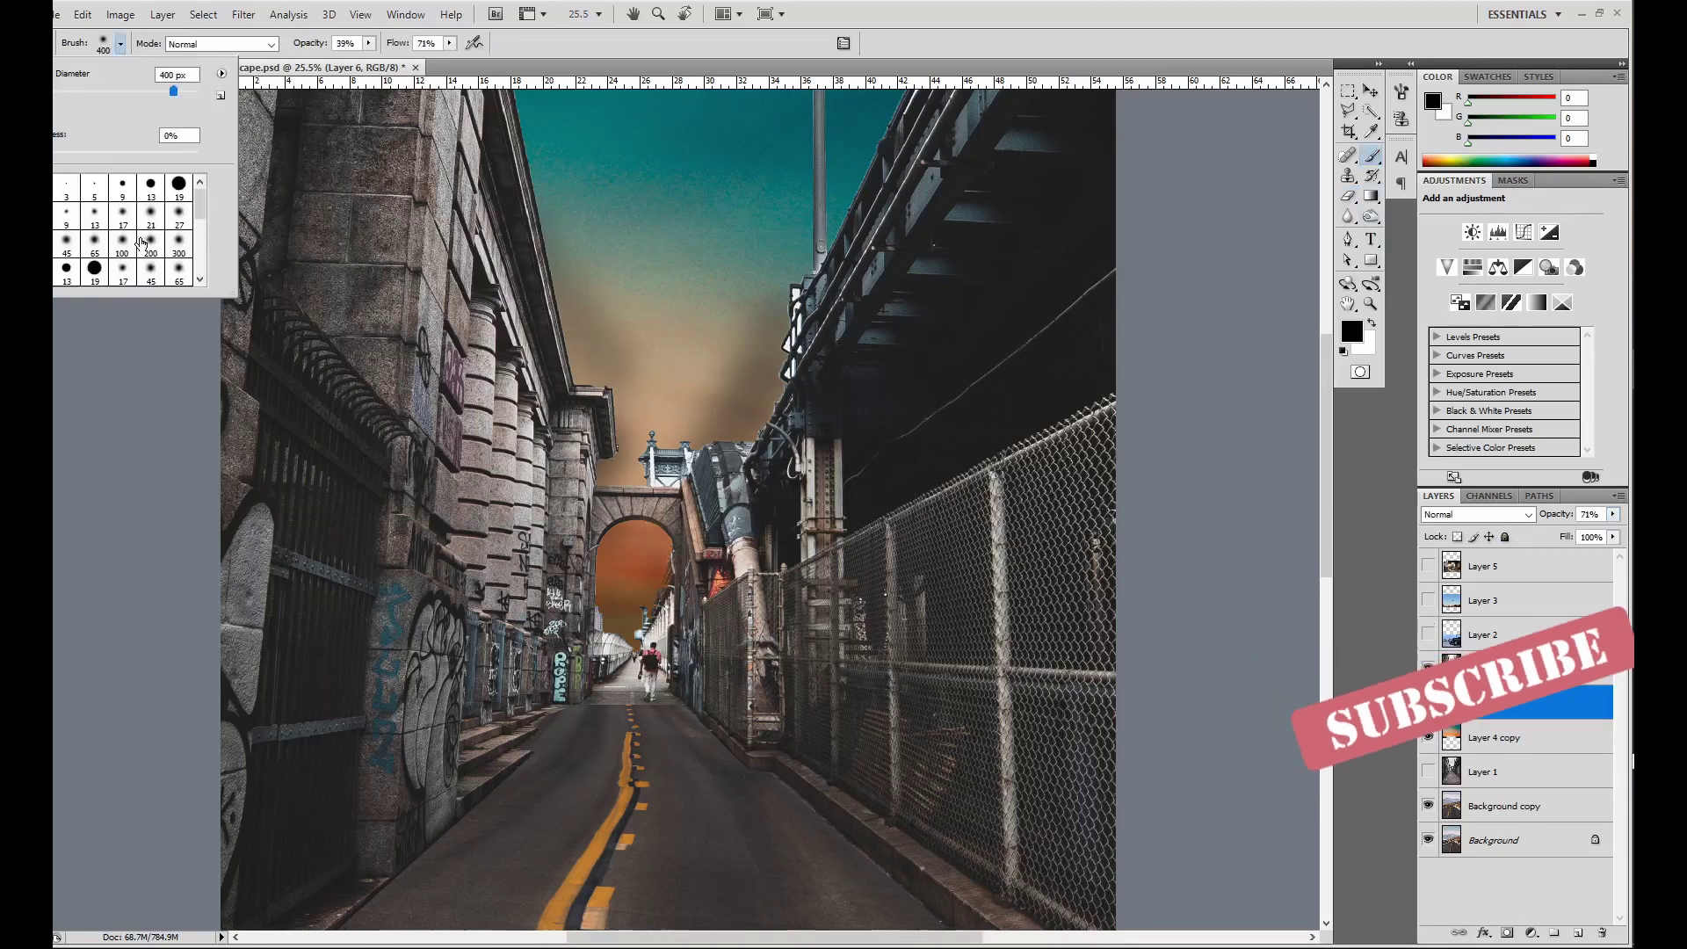
left_click_drag(544, 97, 597, 88)
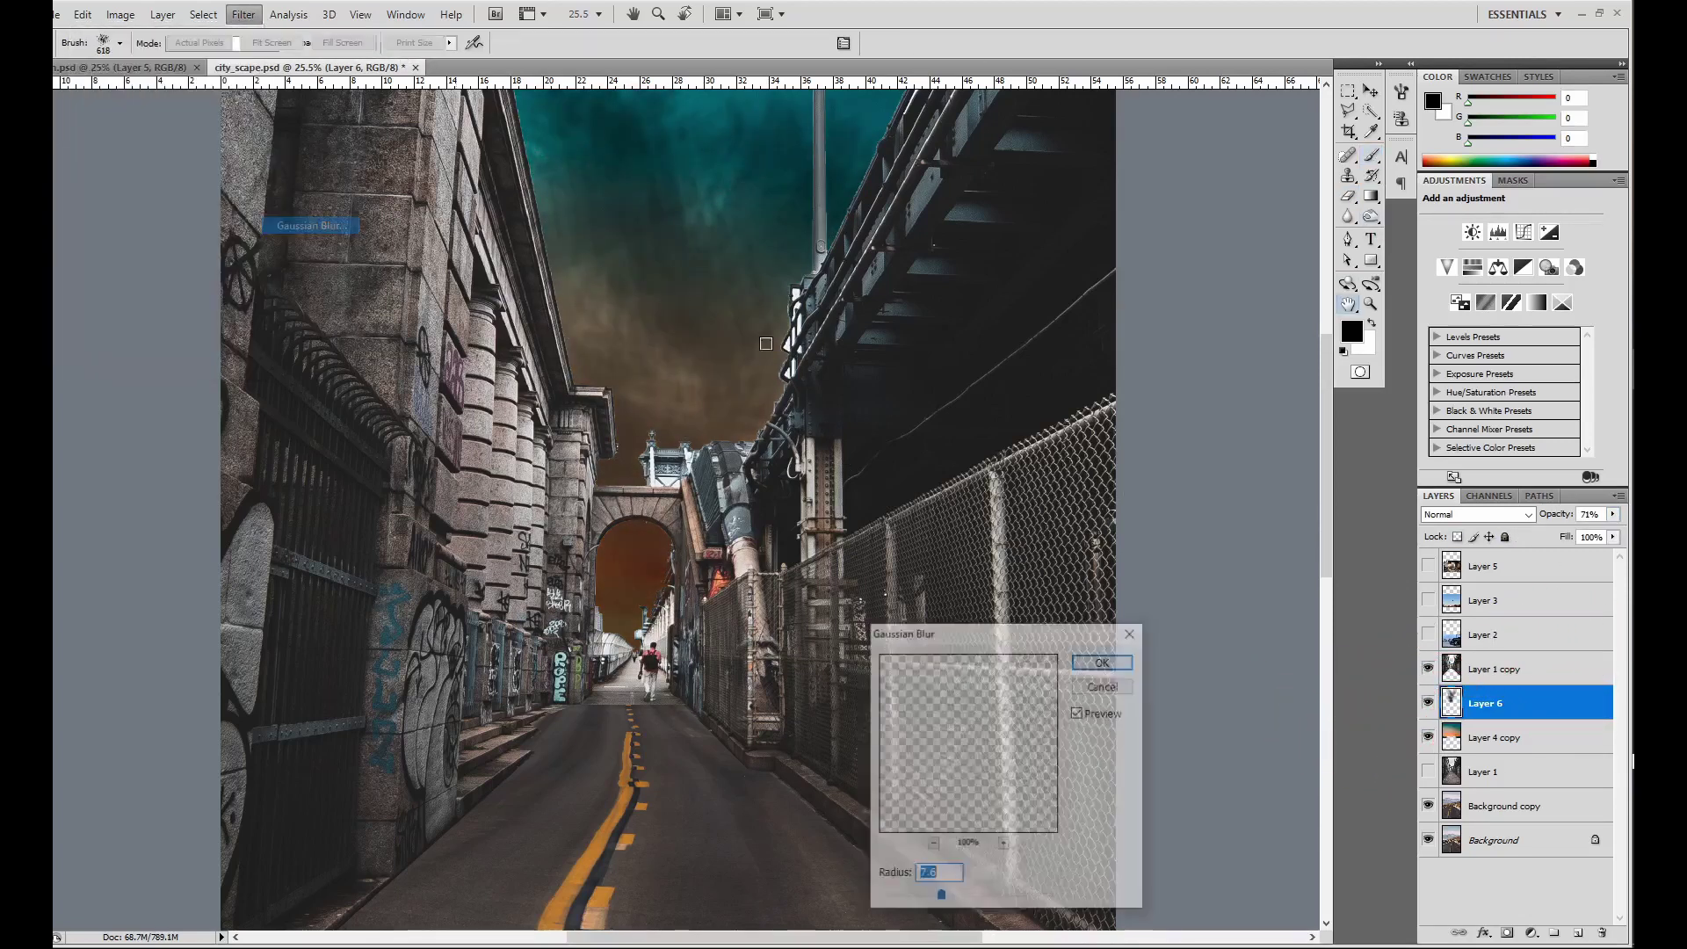
Add a Brightness/Contrast adjustment with brightness -46 and contrast 57.
left_click(1531, 933)
left_click(1533, 638)
left_click_drag(1511, 246, 1484, 245)
left_click_drag(1510, 279, 1560, 279)
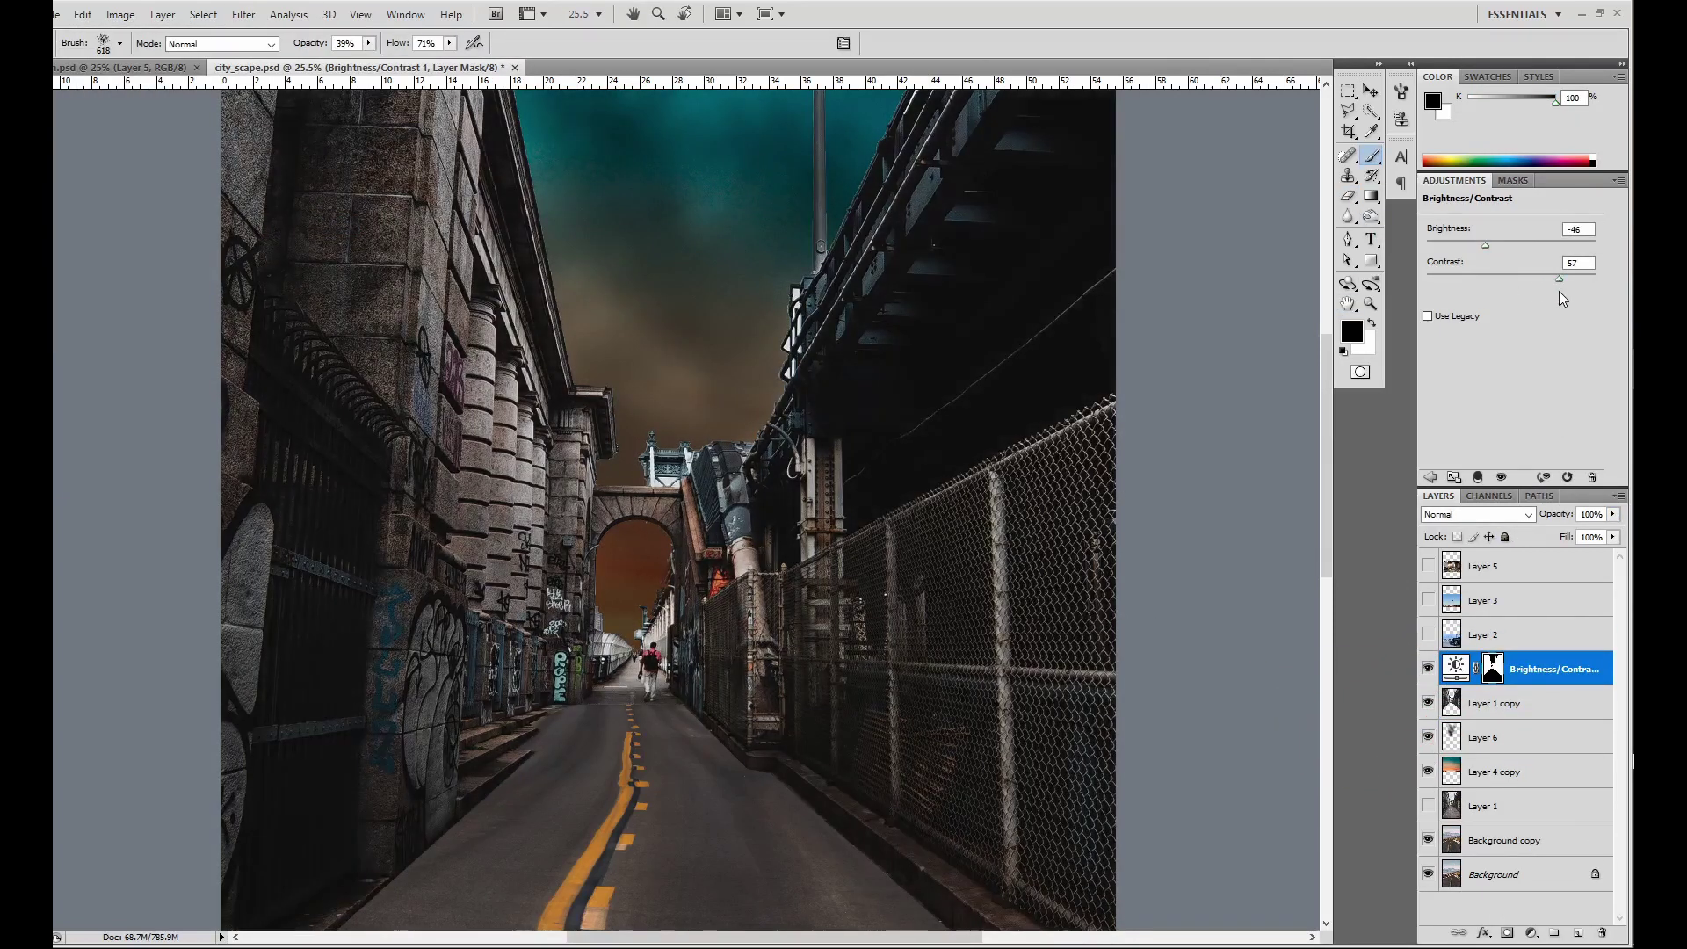
Hide the painted clouds and fade the sunset sky copy to 57% opacity.
left_click(1428, 737)
left_click(1427, 771)
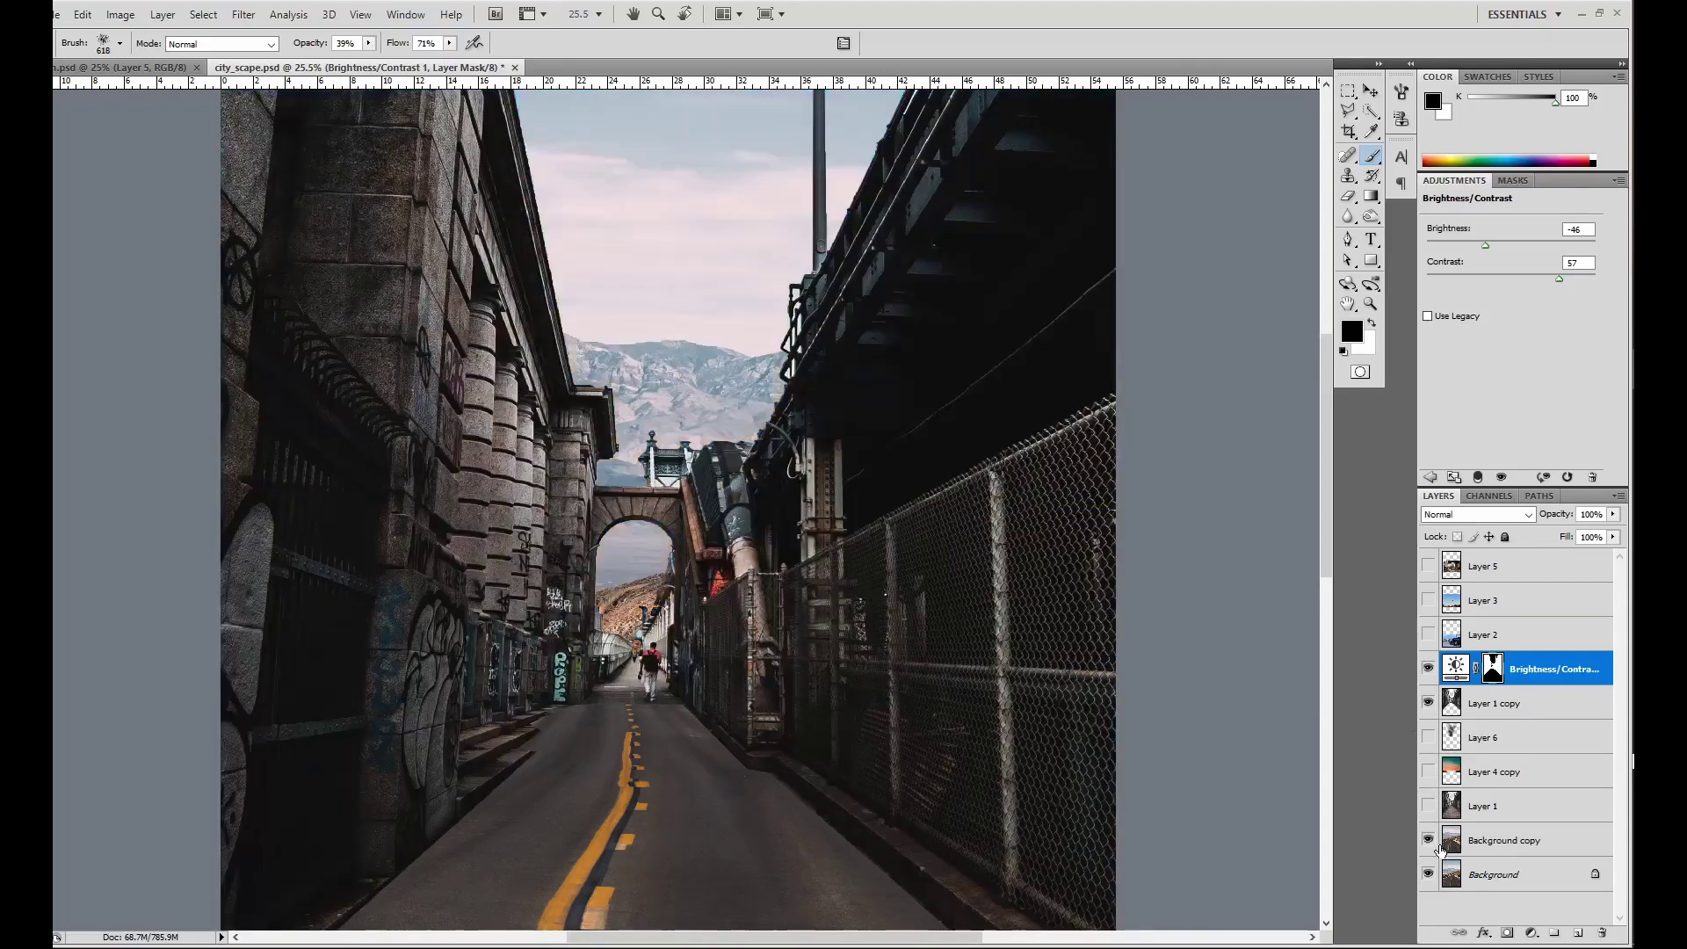
left_click(1427, 771)
left_click(1511, 772)
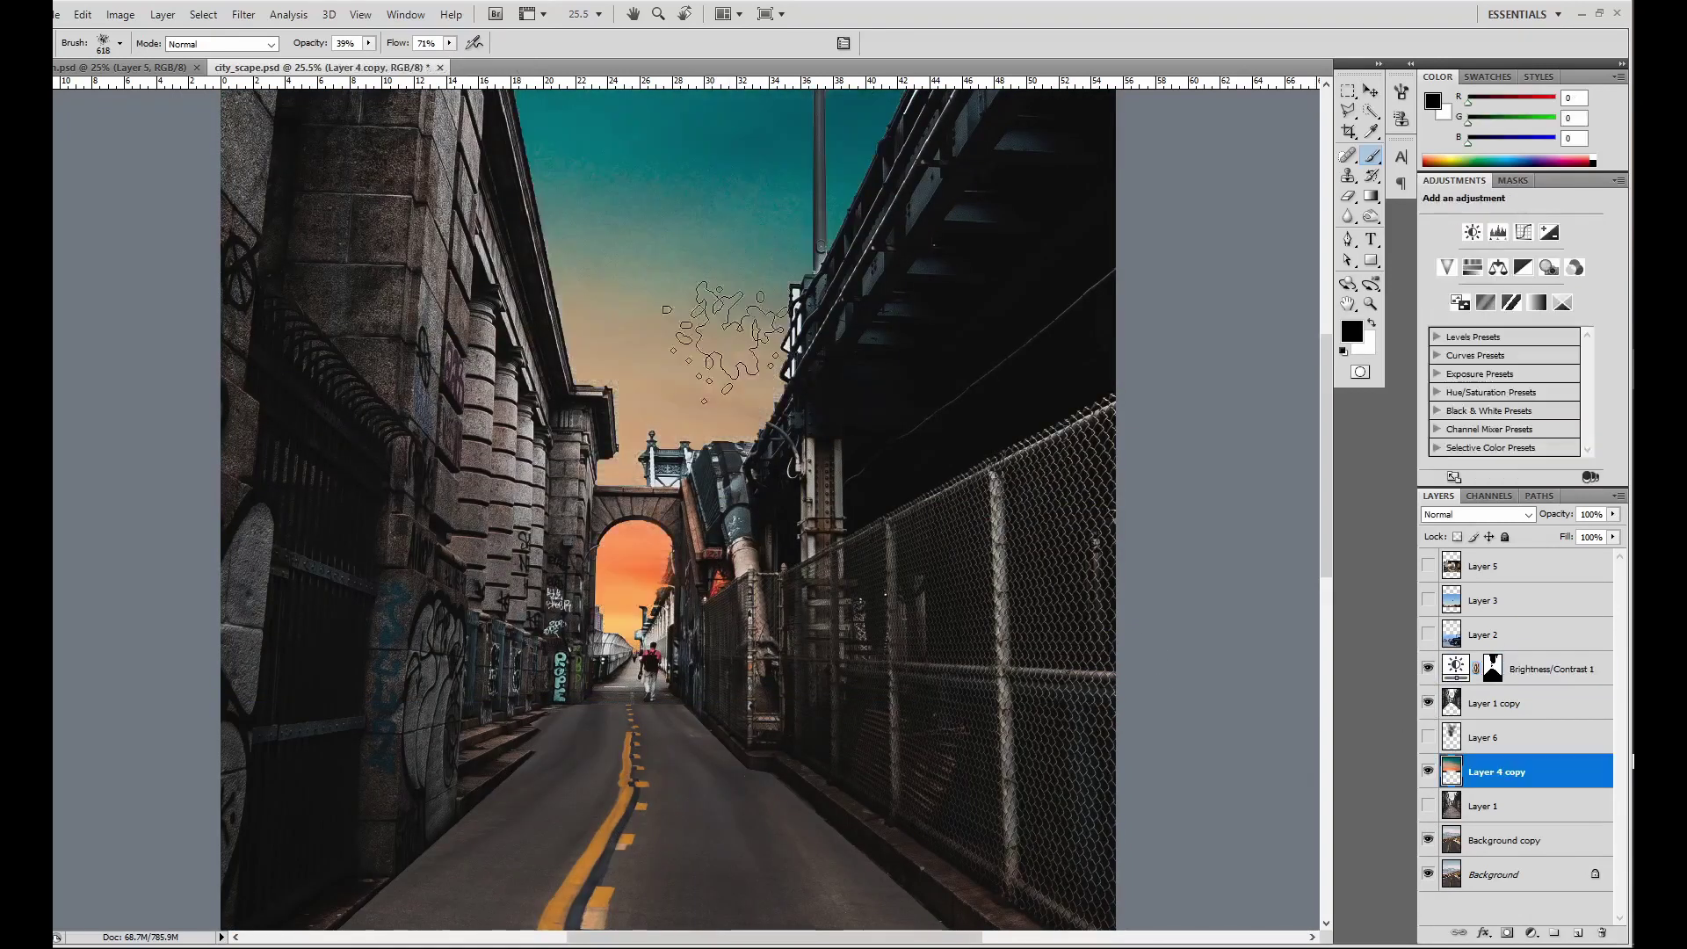
left_click(1612, 514)
left_click_drag(1616, 536, 1577, 536)
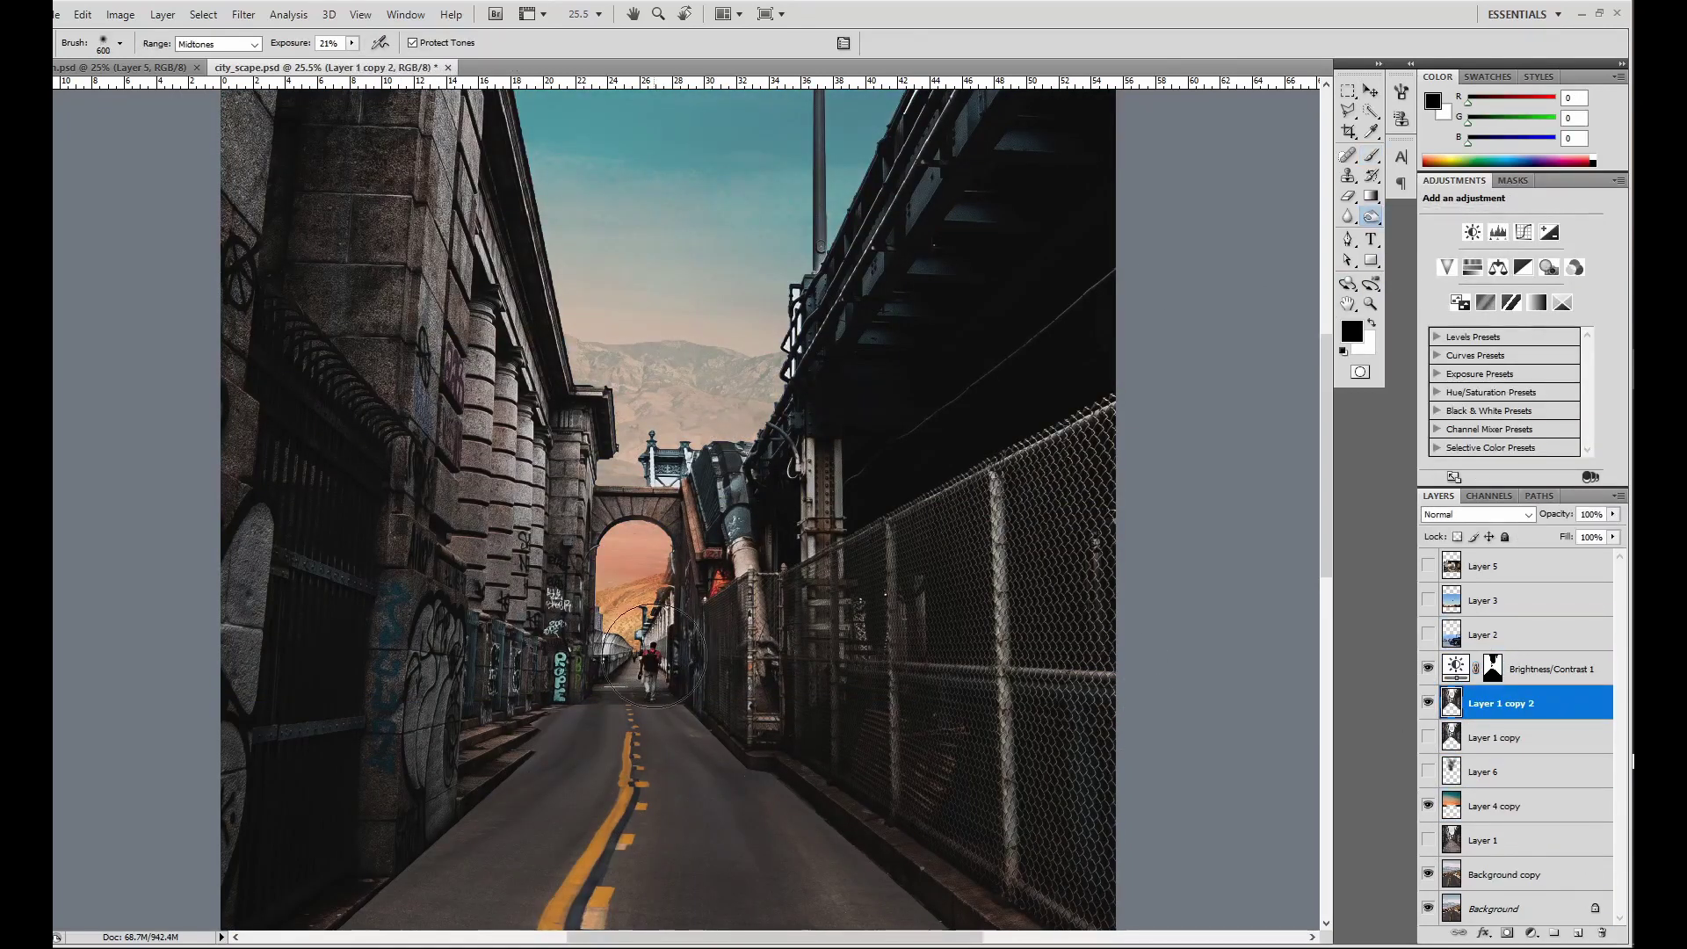
key("alt+bracketleft")
key("alt+bracketleft")
key("alt+bracketleft")
Add an Exposure adjustment layer that darkens the road.
scroll(804, 828, "down", 2)
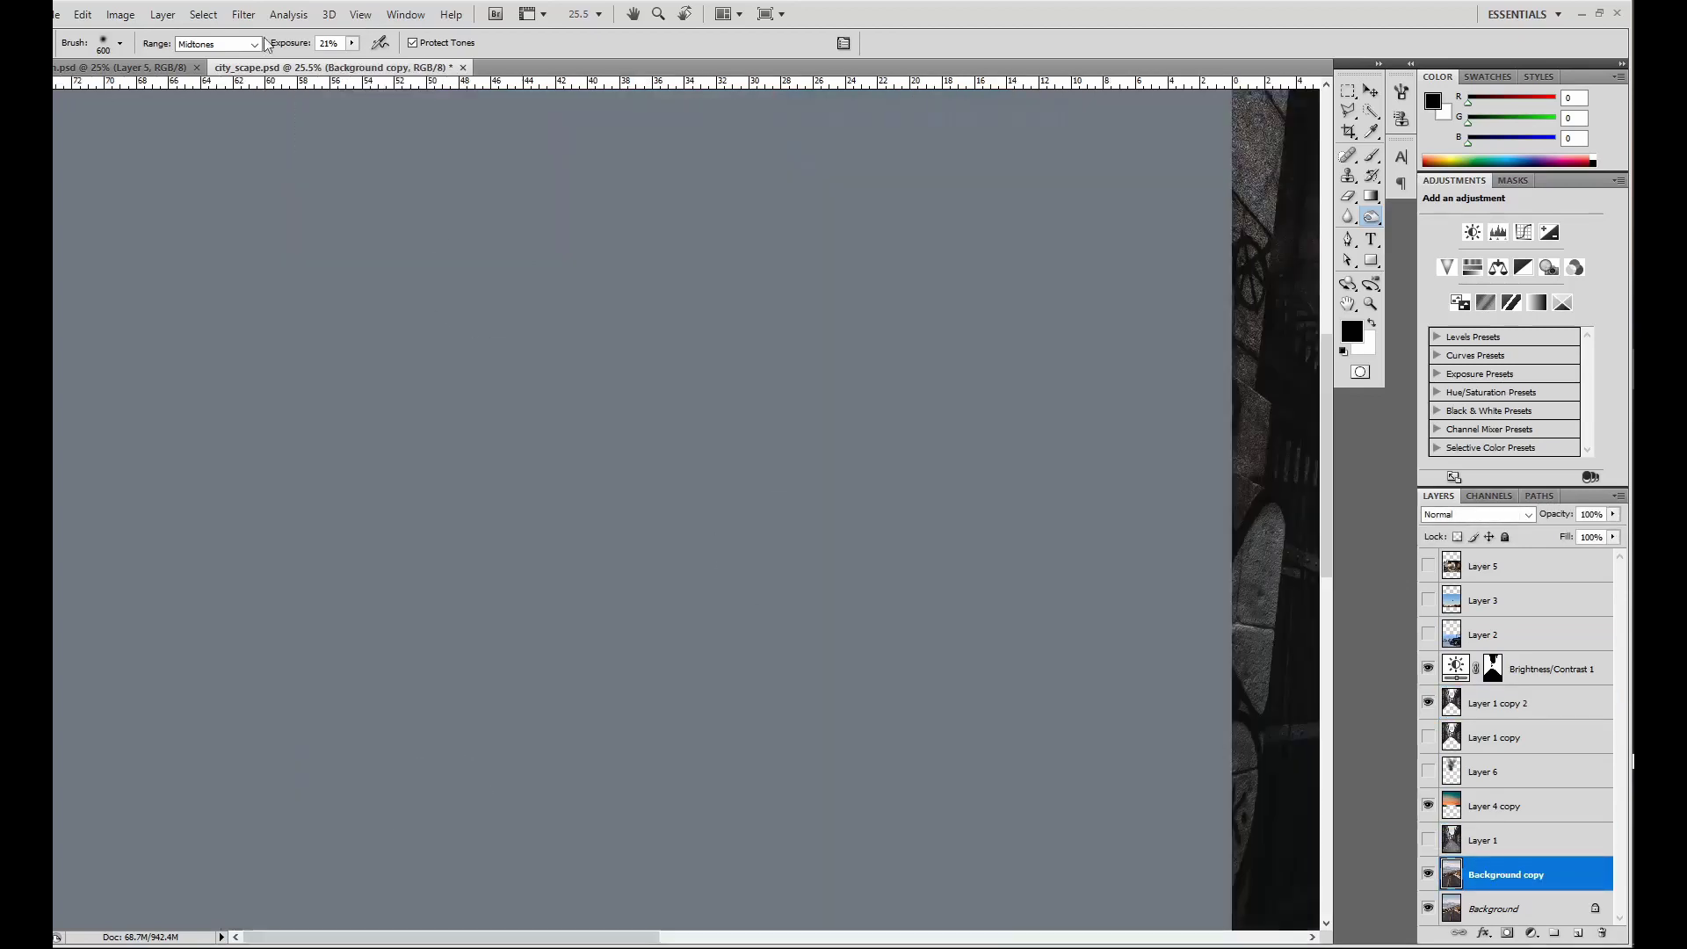
left_click(1549, 232)
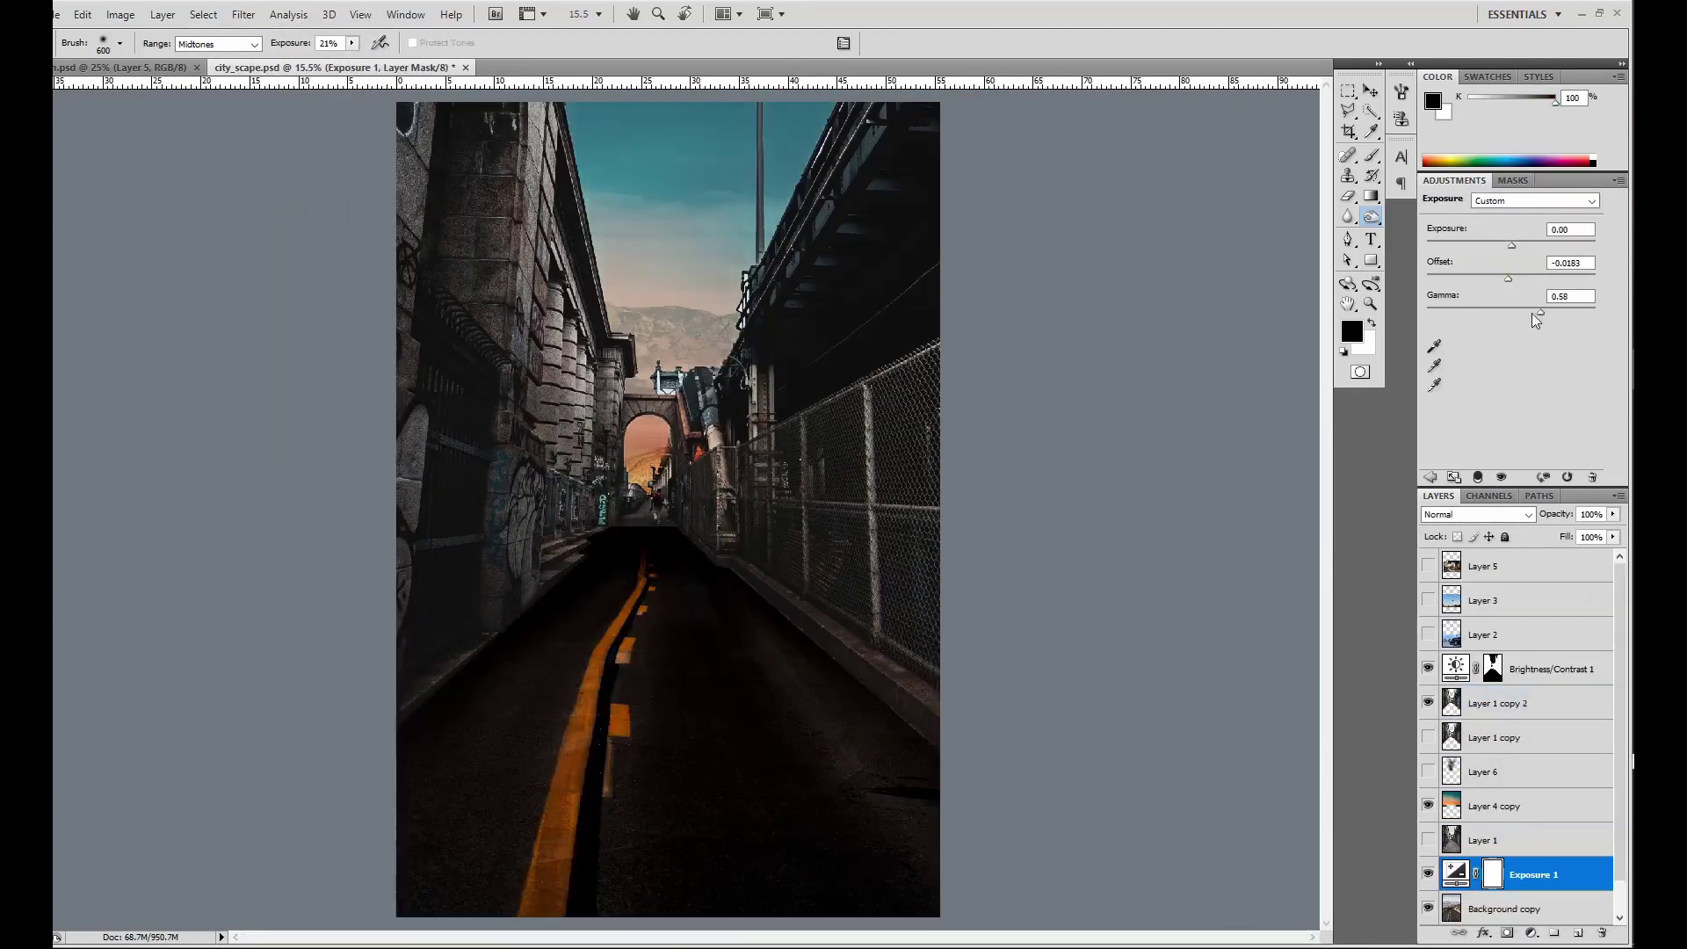
mouse_move(1531, 312)
left_mouse_down()
mouse_move(1496, 312)
mouse_move(1509, 275)
left_mouse_up()
key("e")
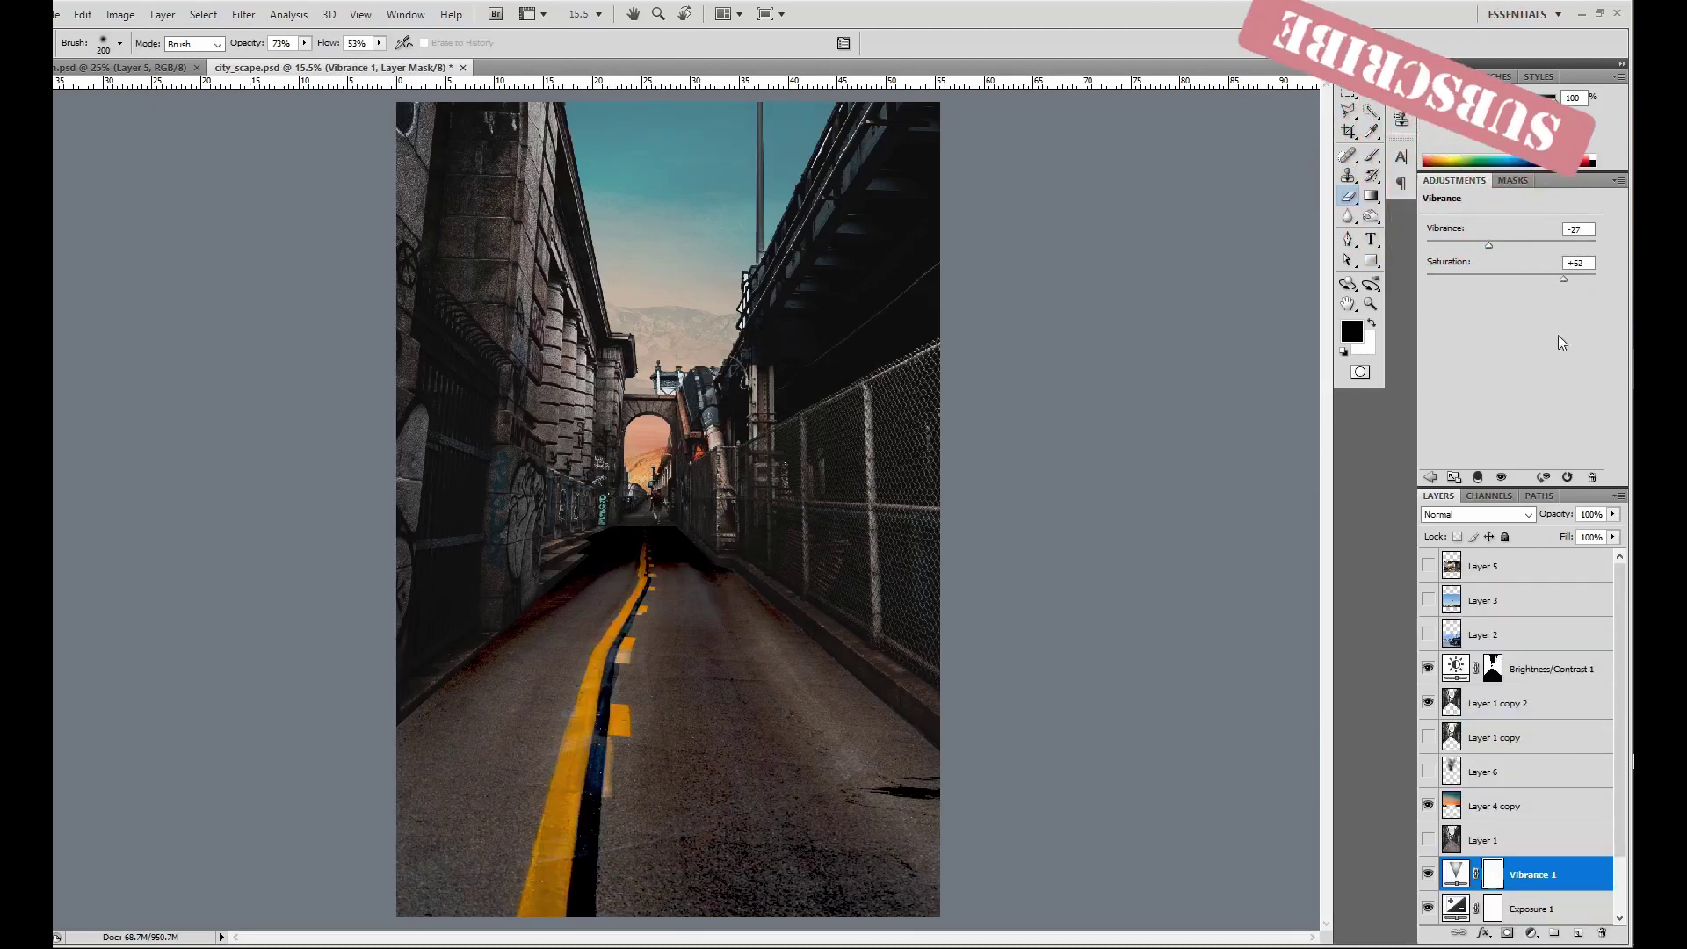
Add a second Exposure adjustment with lowered offset to darken the sky.
scroll(1528, 791, "down", 2)
left_click(1505, 874)
left_click(1498, 635)
left_click(1370, 217)
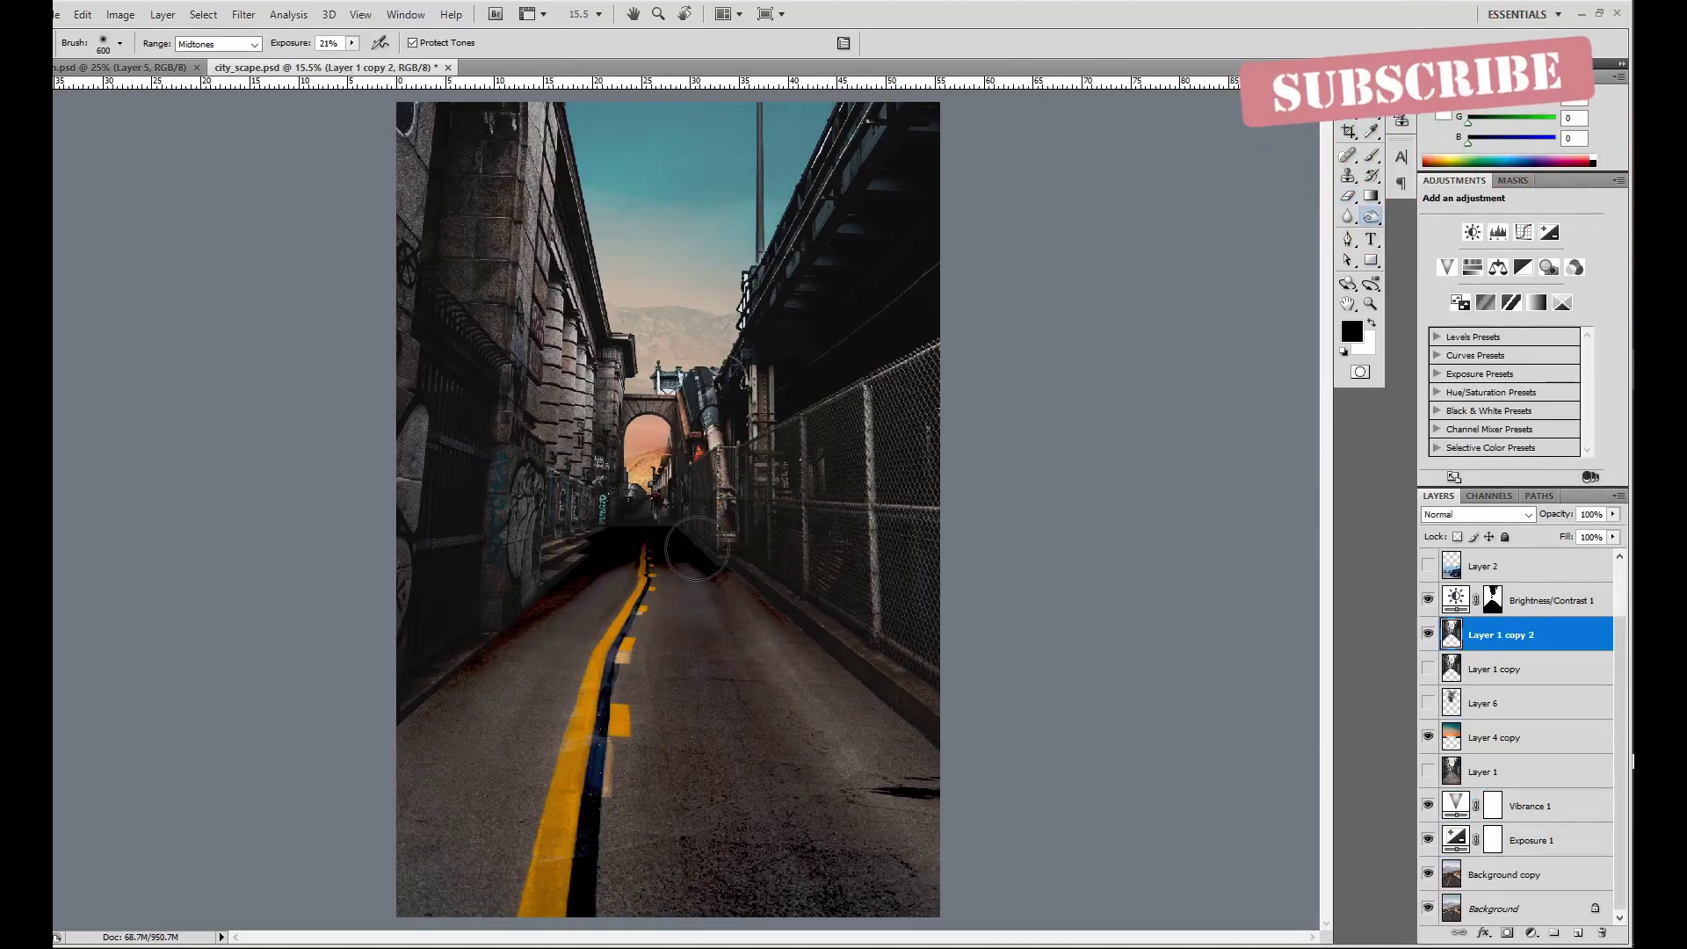
left_click(1548, 232)
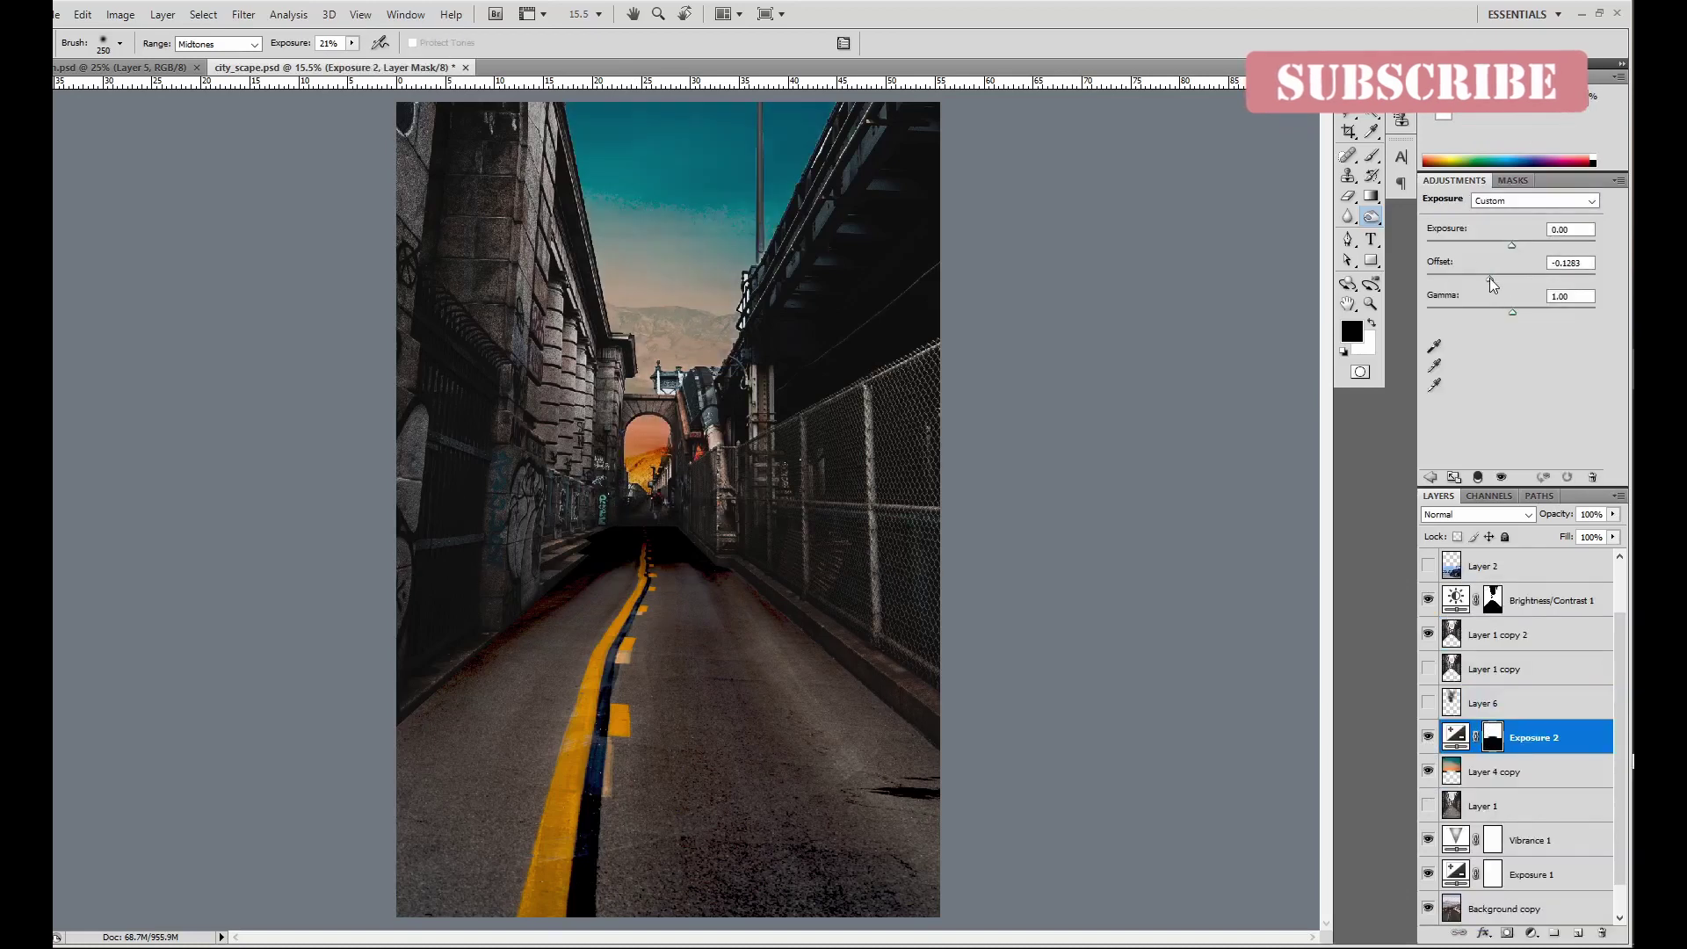
left_click_drag(1489, 277, 1499, 245)
Add a top Exposure layer darkening the whole image, then duplicate and merge the darkened layers.
left_click(1469, 646)
left_click_drag(1511, 280, 1504, 283)
left_click(1529, 654, "shift")
key("ctrl+j")
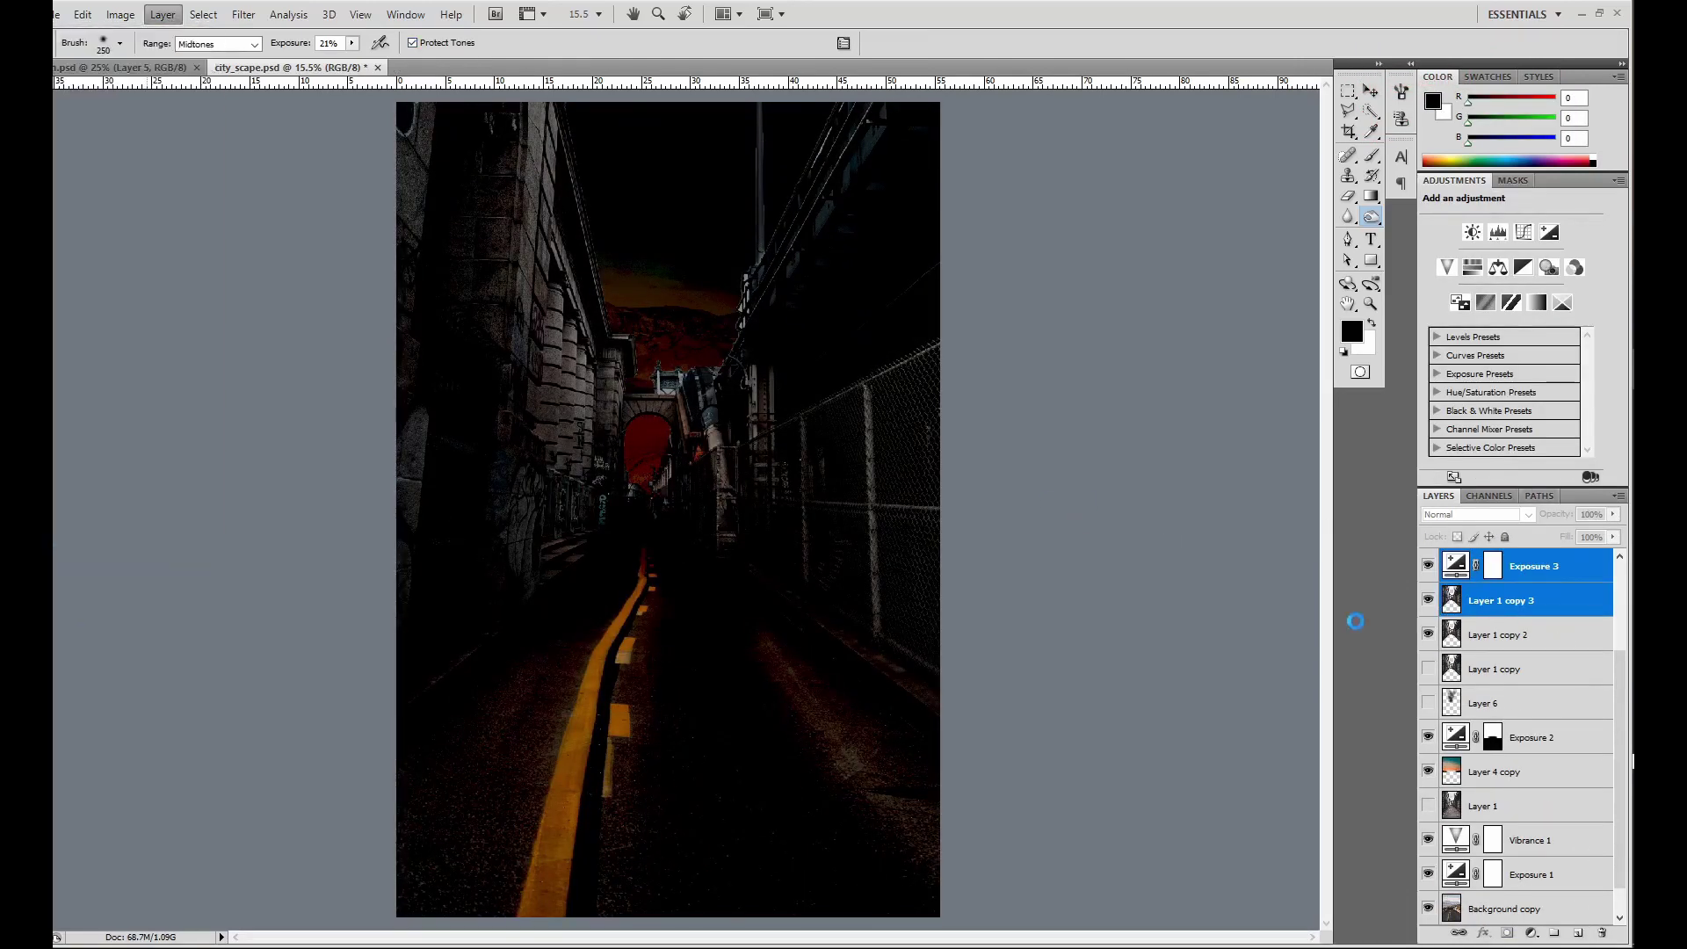
key("ctrl+j")
left_click(1429, 601)
Erase darkness from the left wall and boost rubble contrast to 59 with Brightness/Contrast.
left_click_drag(519, 510, 379, 121)
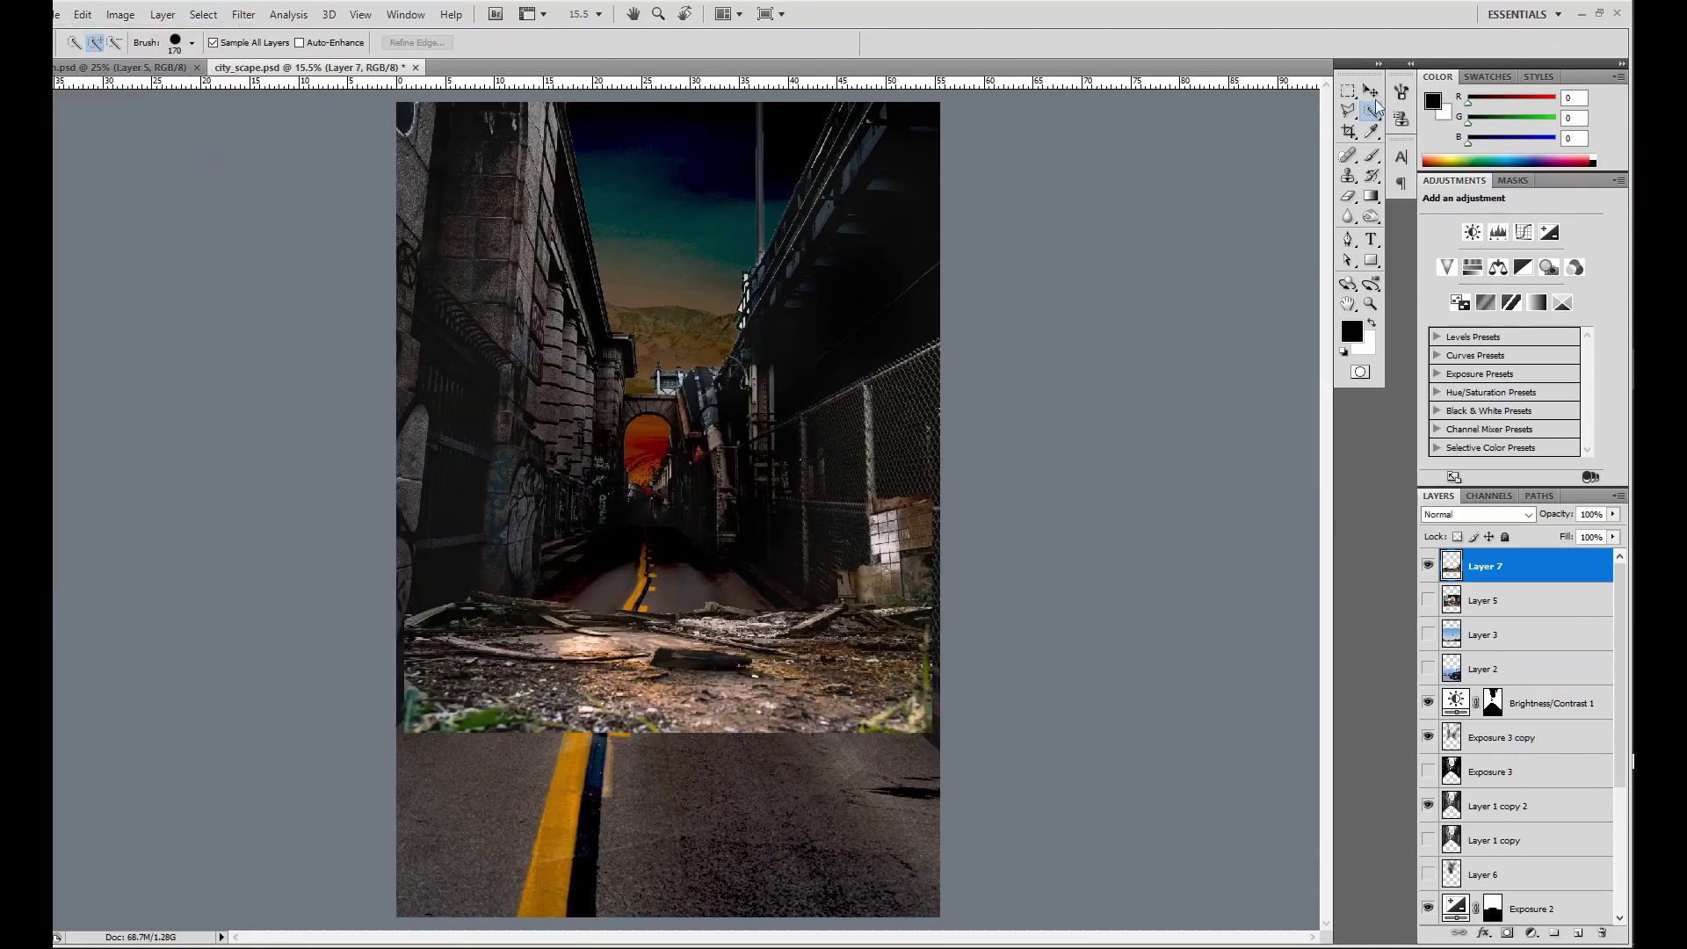
left_click(1528, 936)
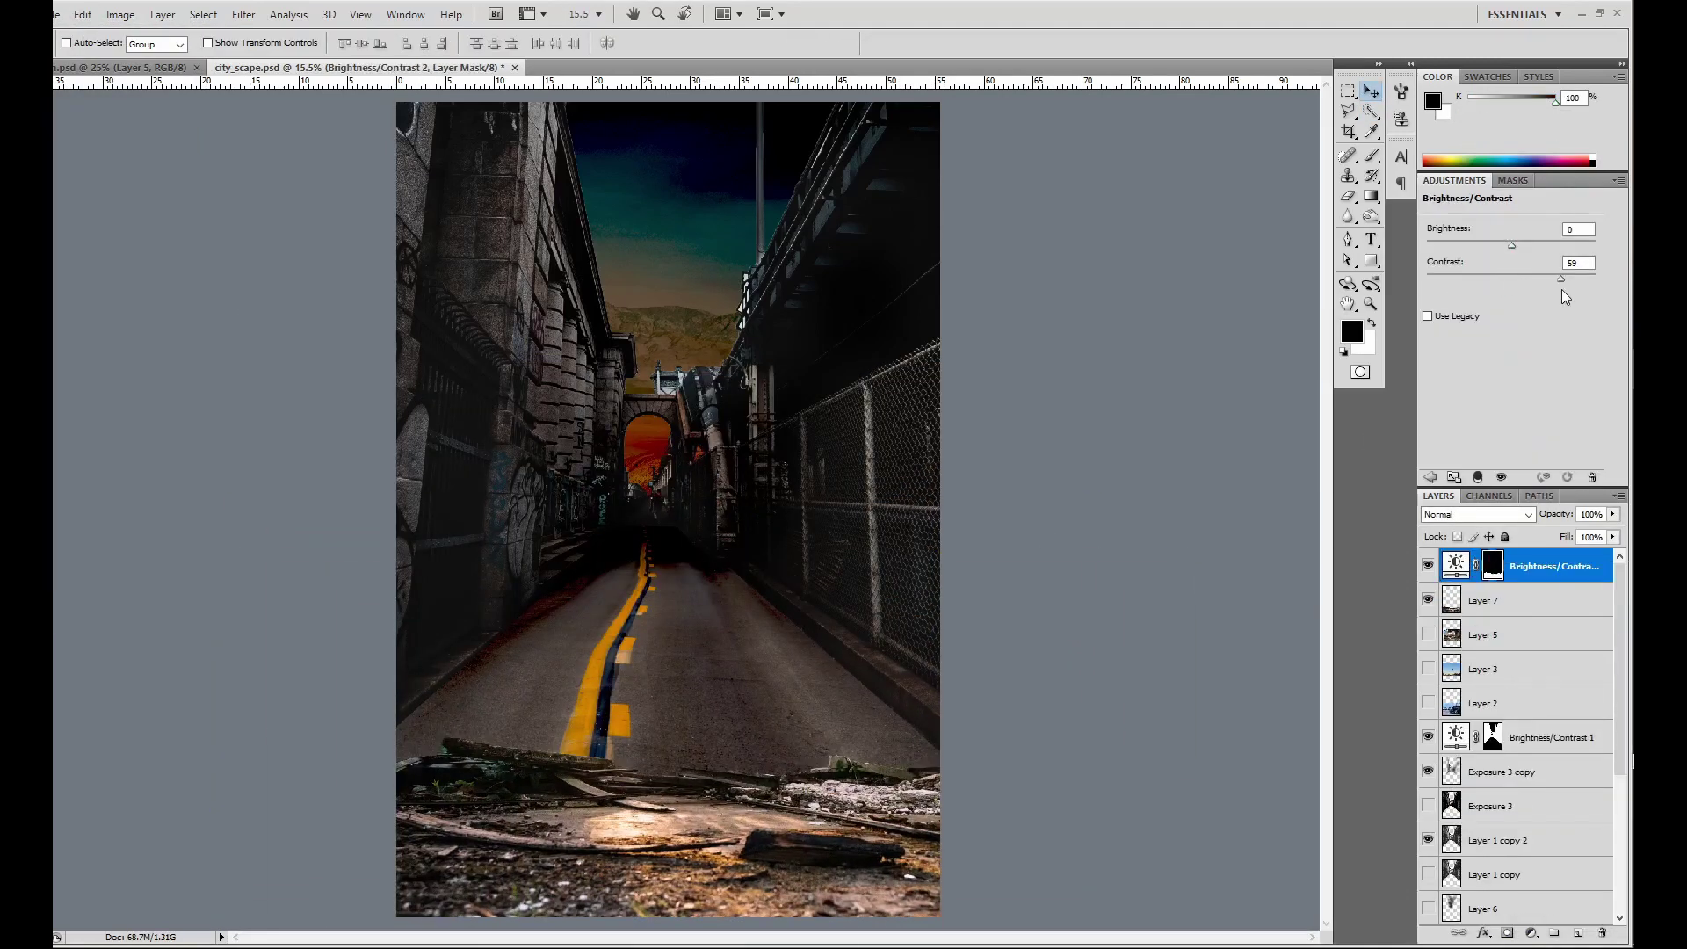
left_click_drag(695, 712, 695, 668)
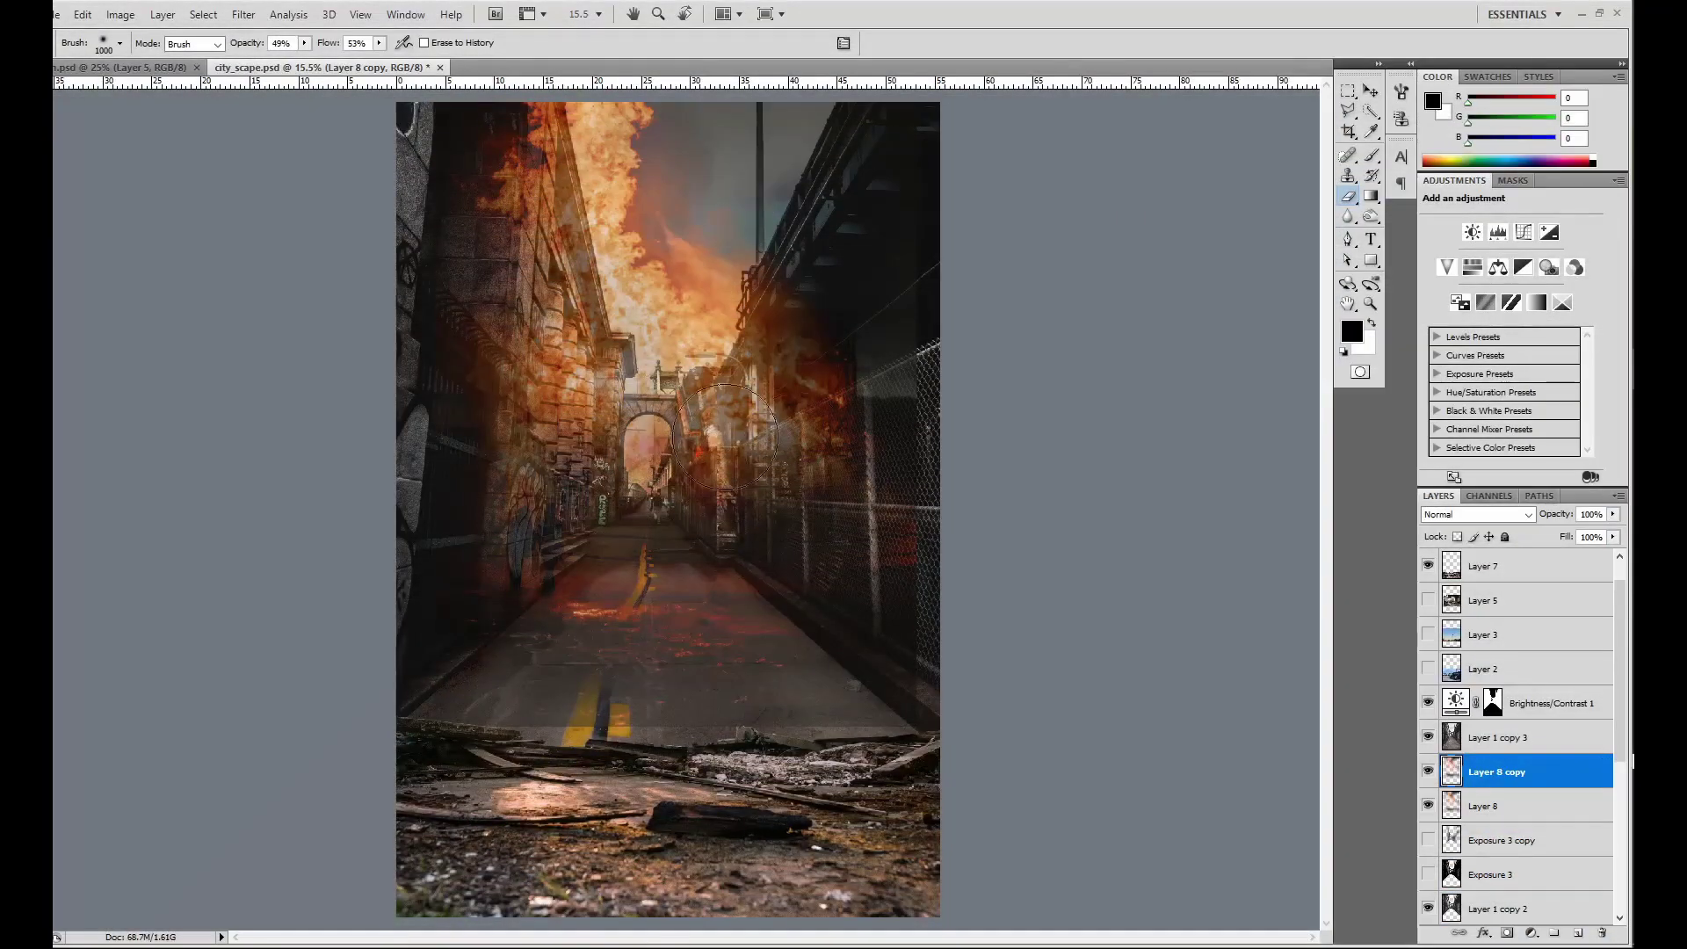
Duplicate and merge the fire layers, then paint down the flames right of the arch.
key("ctrl+j")
key("ctrl+j")
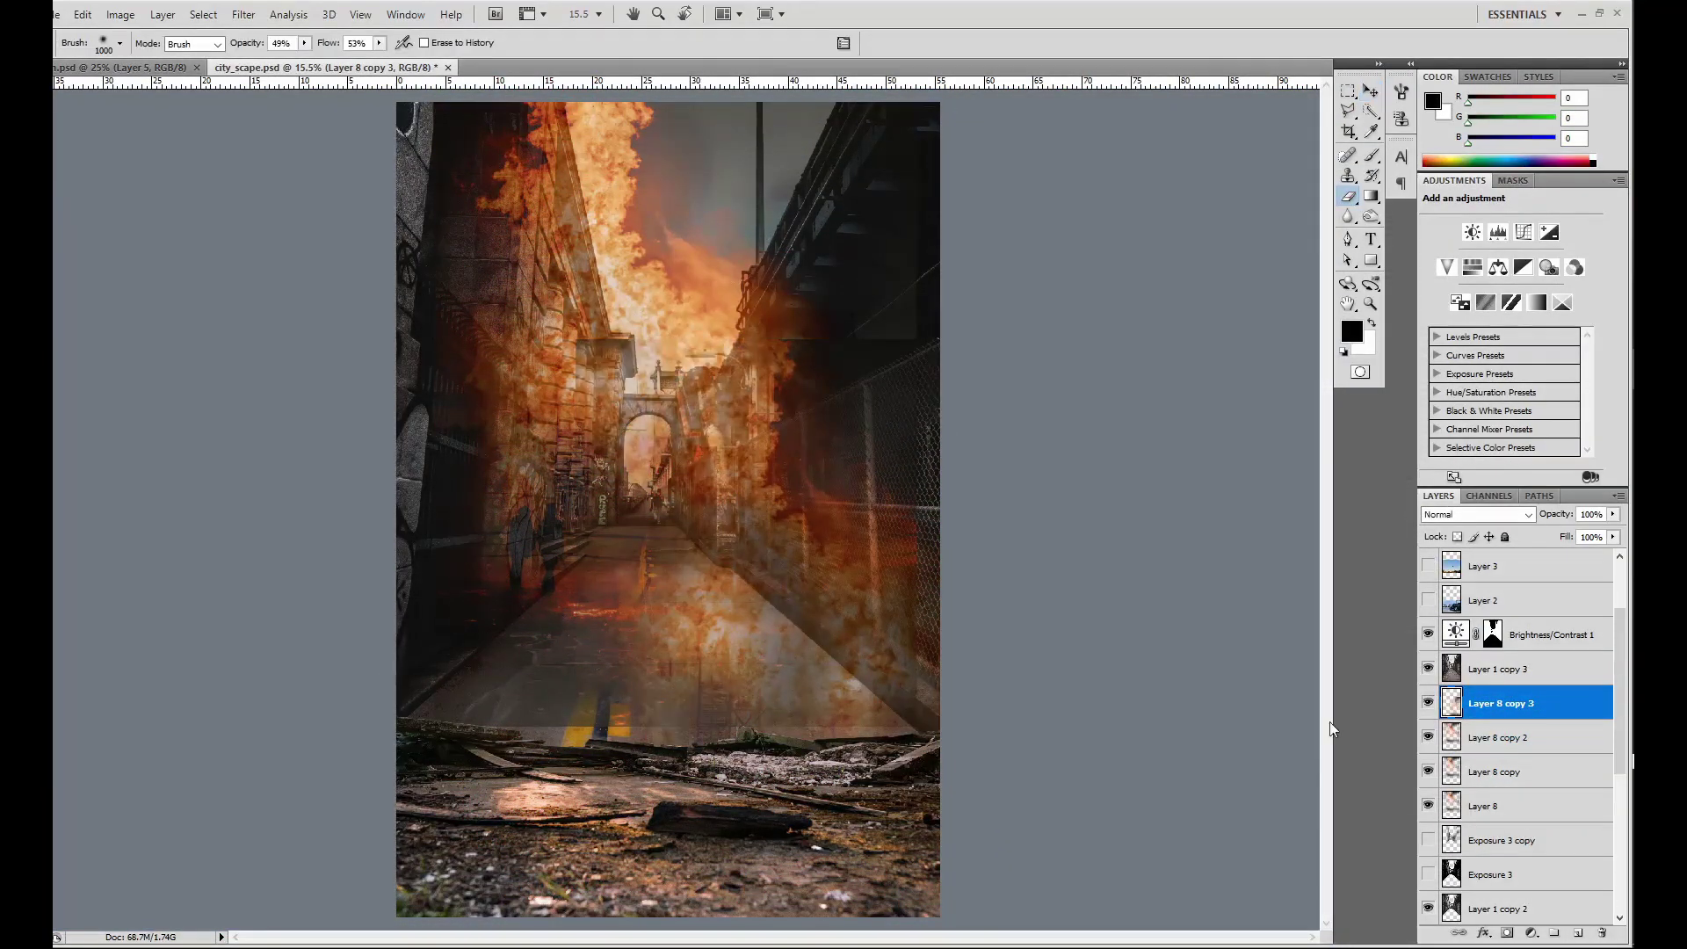
left_click(1483, 806, "shift")
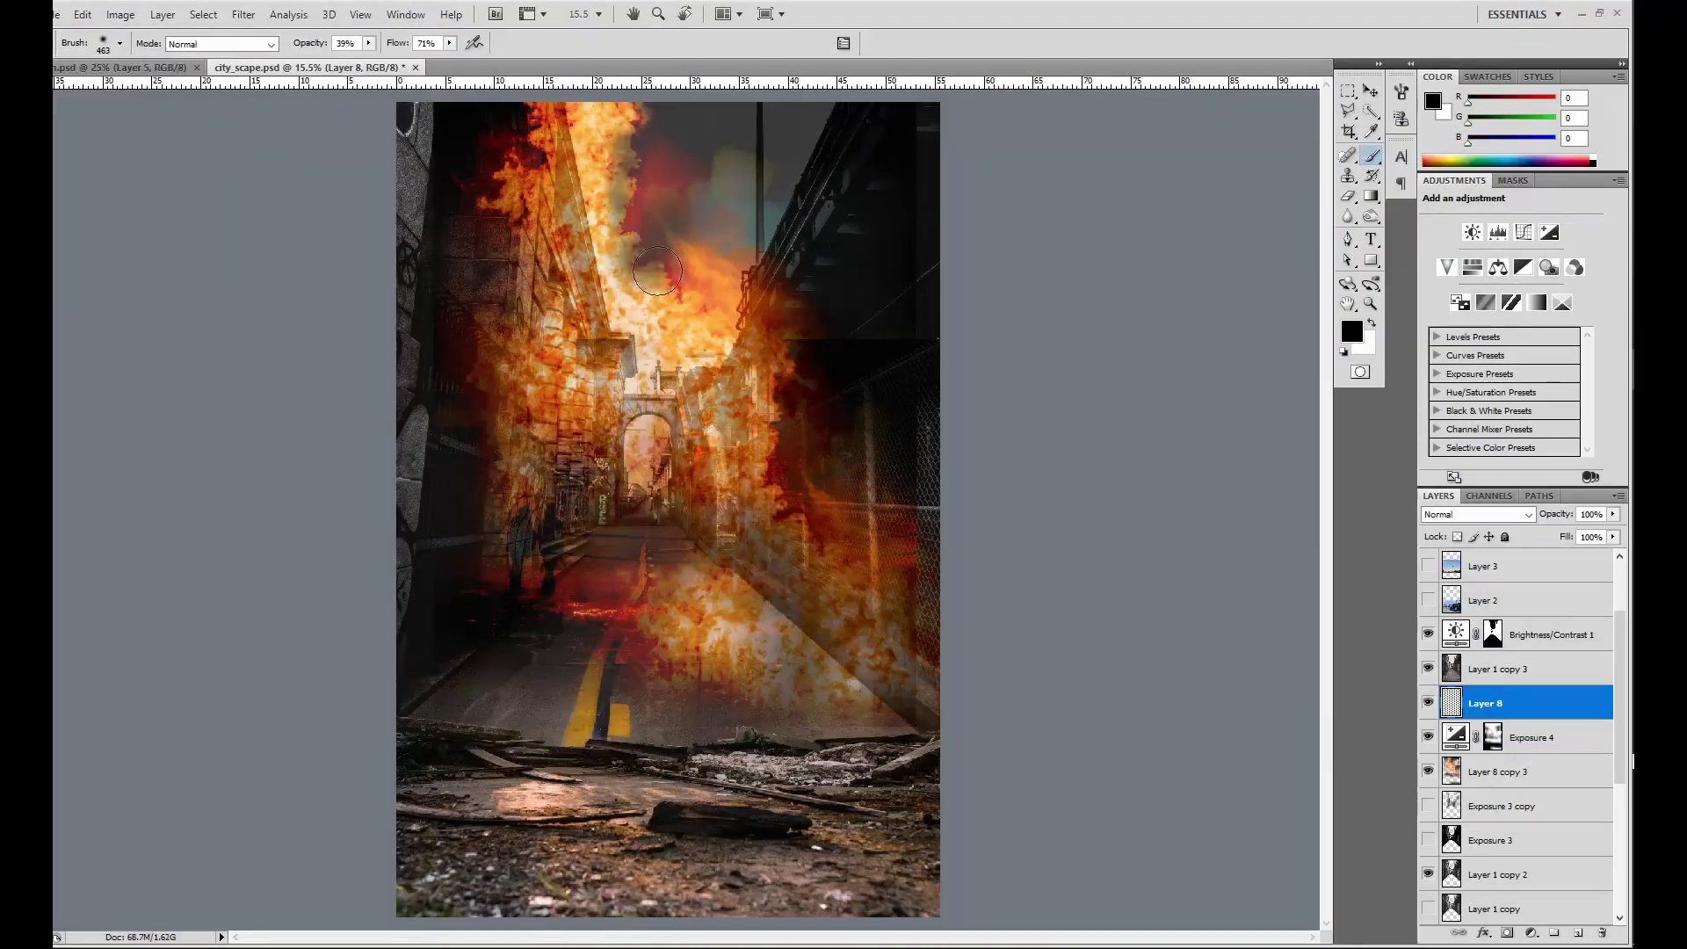
left_click_drag(722, 353, 843, 405)
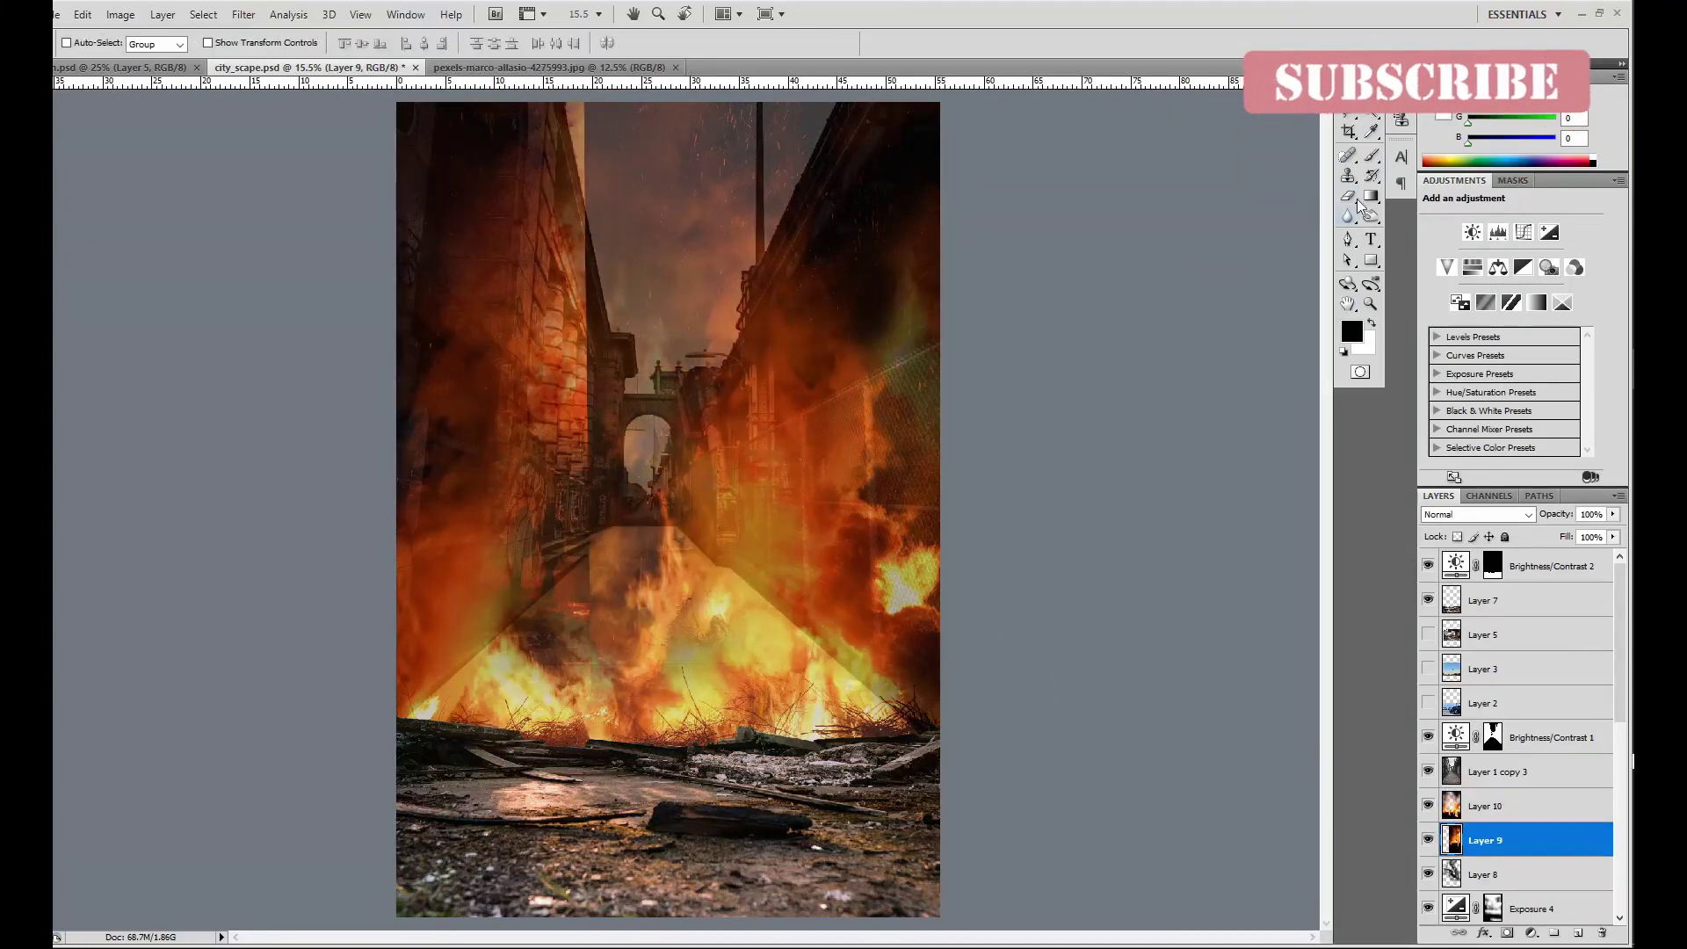
Show the stormy sky layer and reposition it over the alley.
left_click(1427, 668)
left_click(1485, 668)
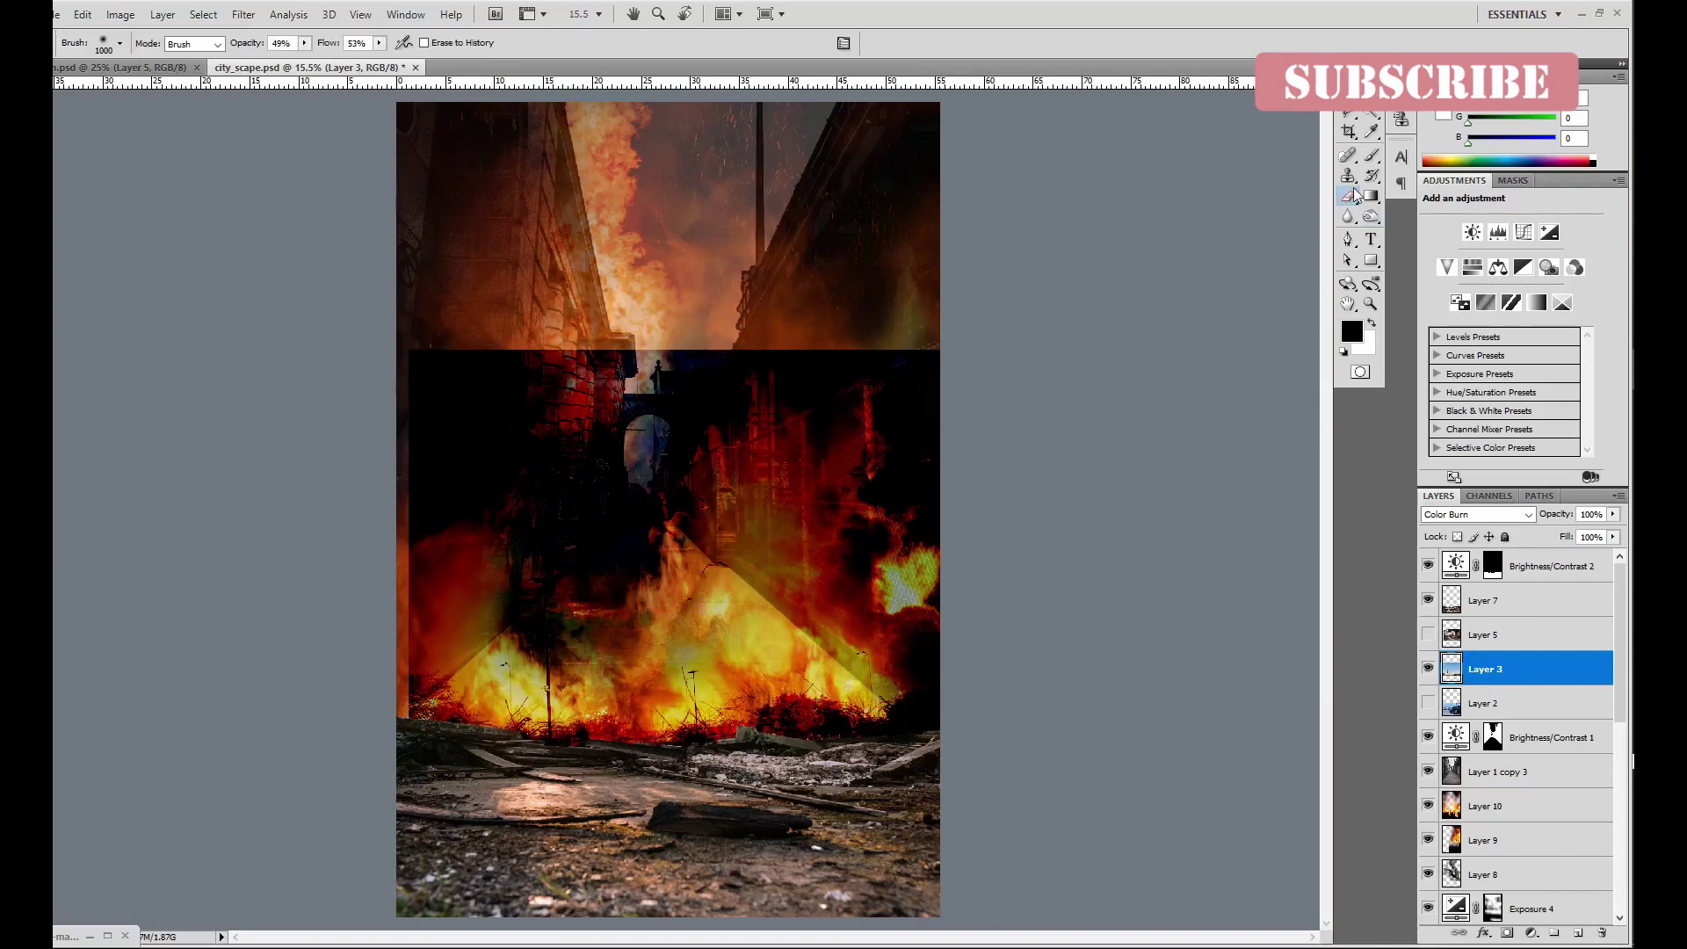
key("v")
mouse_move(738, 790)
left_mouse_down()
mouse_move(686, 437)
mouse_move(492, 439)
left_mouse_up()
key("e")
key("b")
scroll(1519, 738, "down", 5)
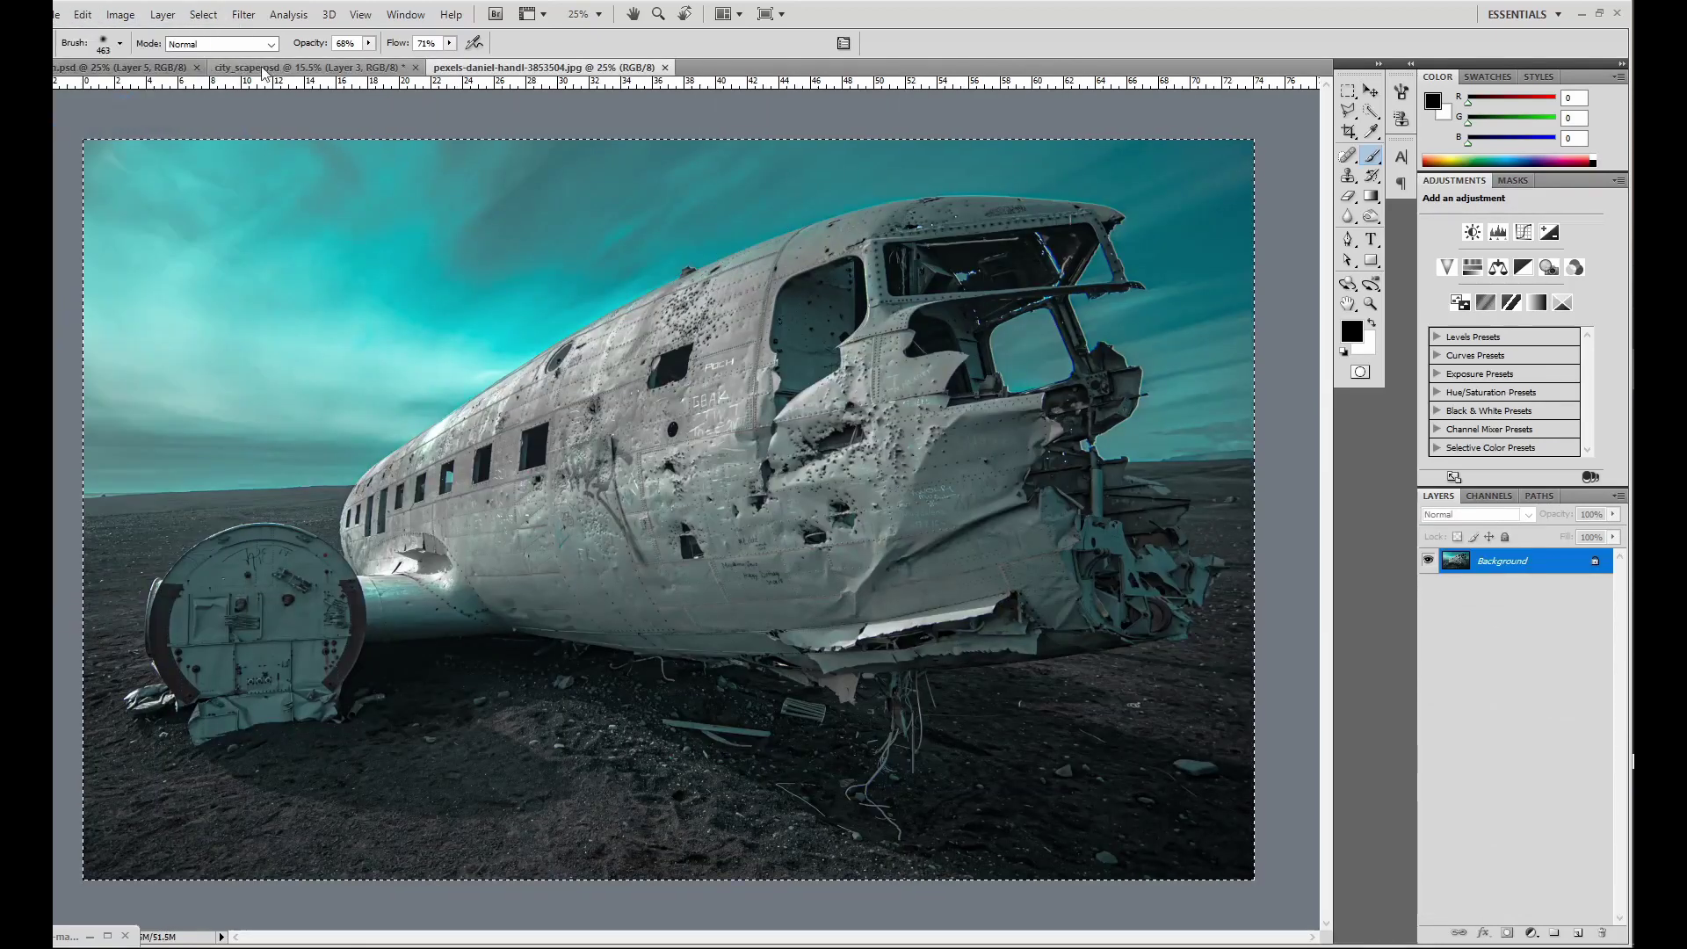
Bring the plane wreck photo into the alley composite and blend it in.
mouse_move(264, 72)
left_mouse_down()
mouse_move(668, 491)
mouse_move(667, 456)
left_mouse_up()
key("shift+alt+d")
key("e")
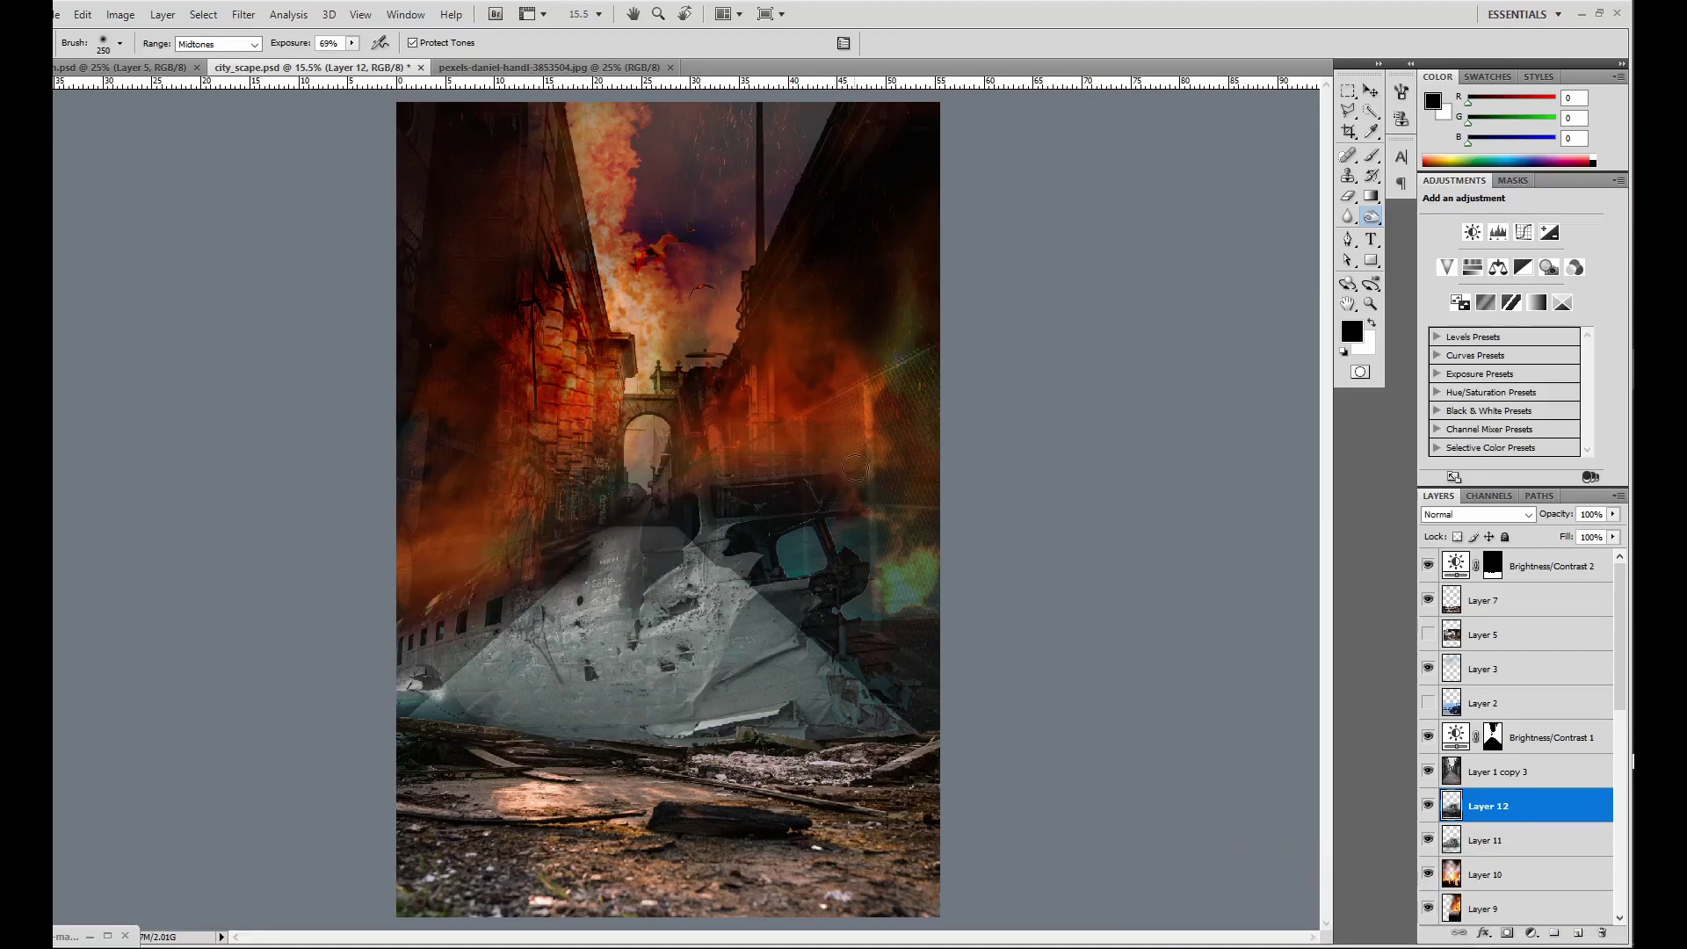
Merge the plane layers, erase parts to reveal fire, and darken around the nose.
key("ctrl+e")
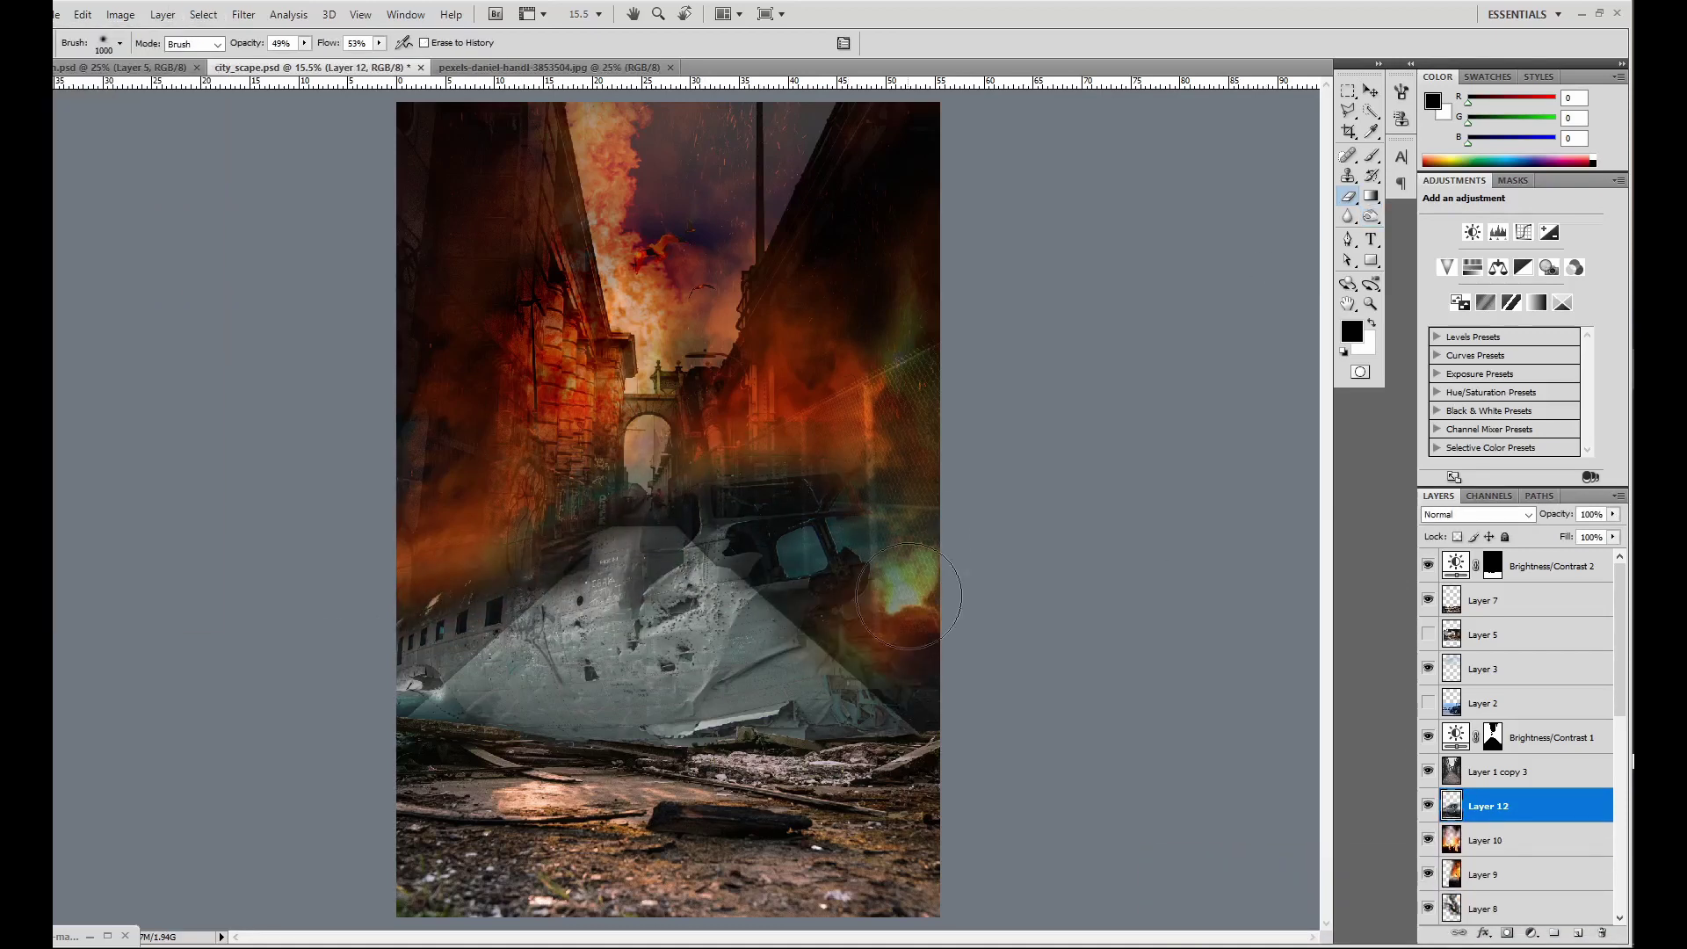
left_click(804, 553)
key("bracketleft")
key("bracketleft")
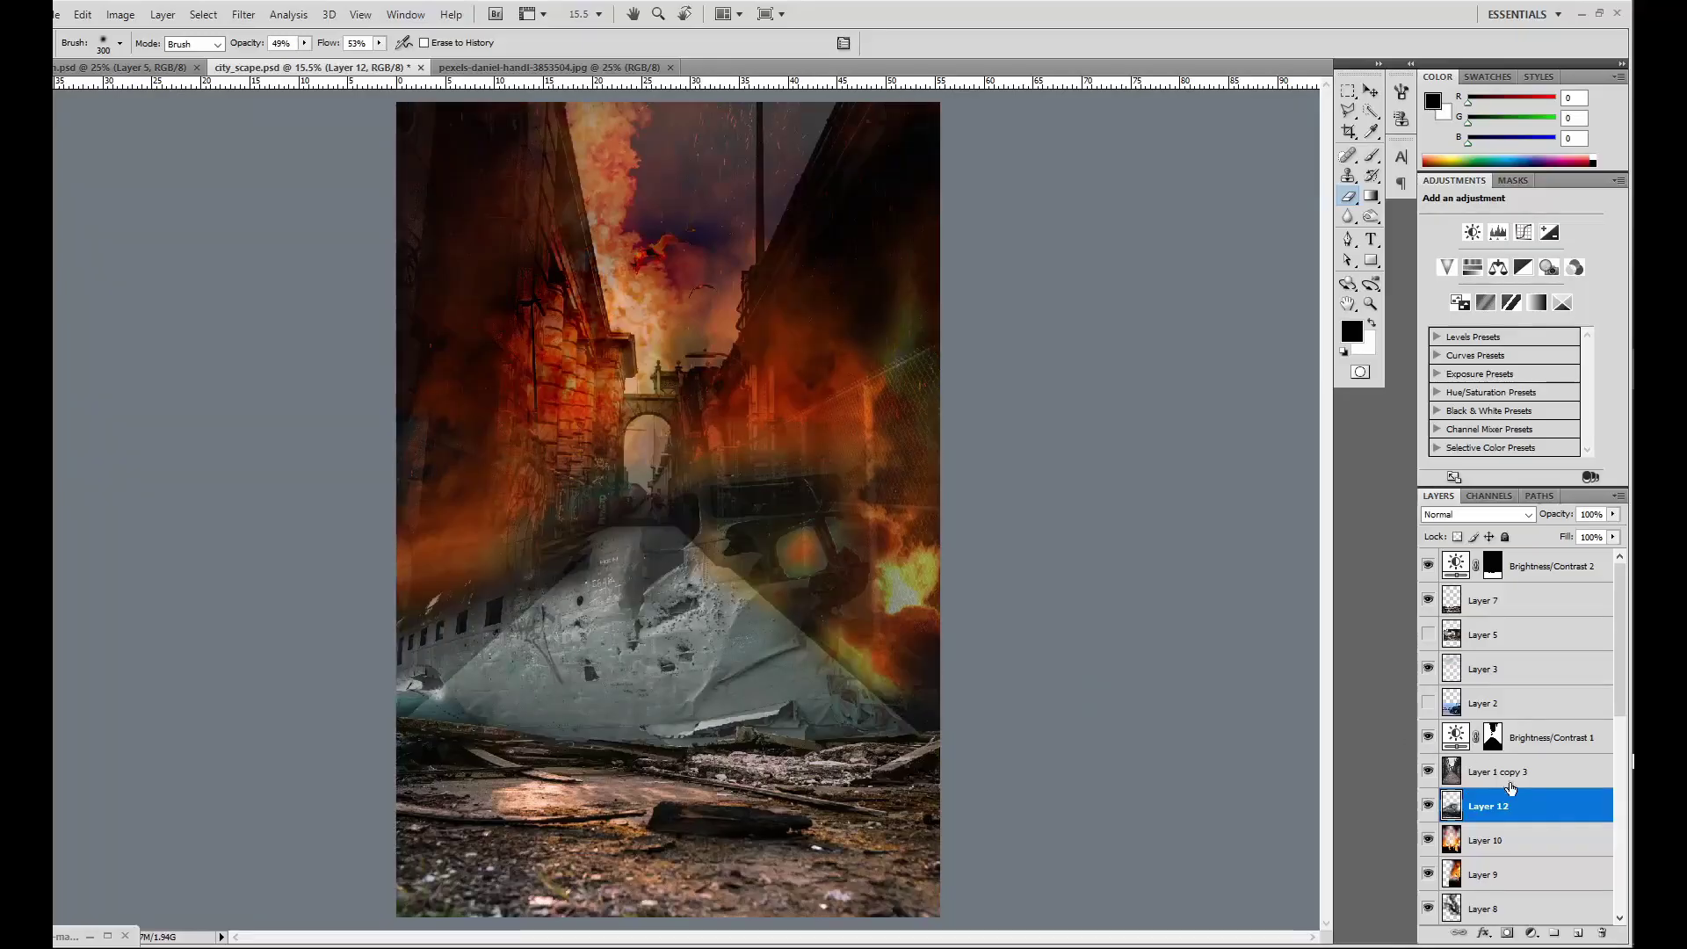
key("ctrl+bracketright")
key("alt+bracketright")
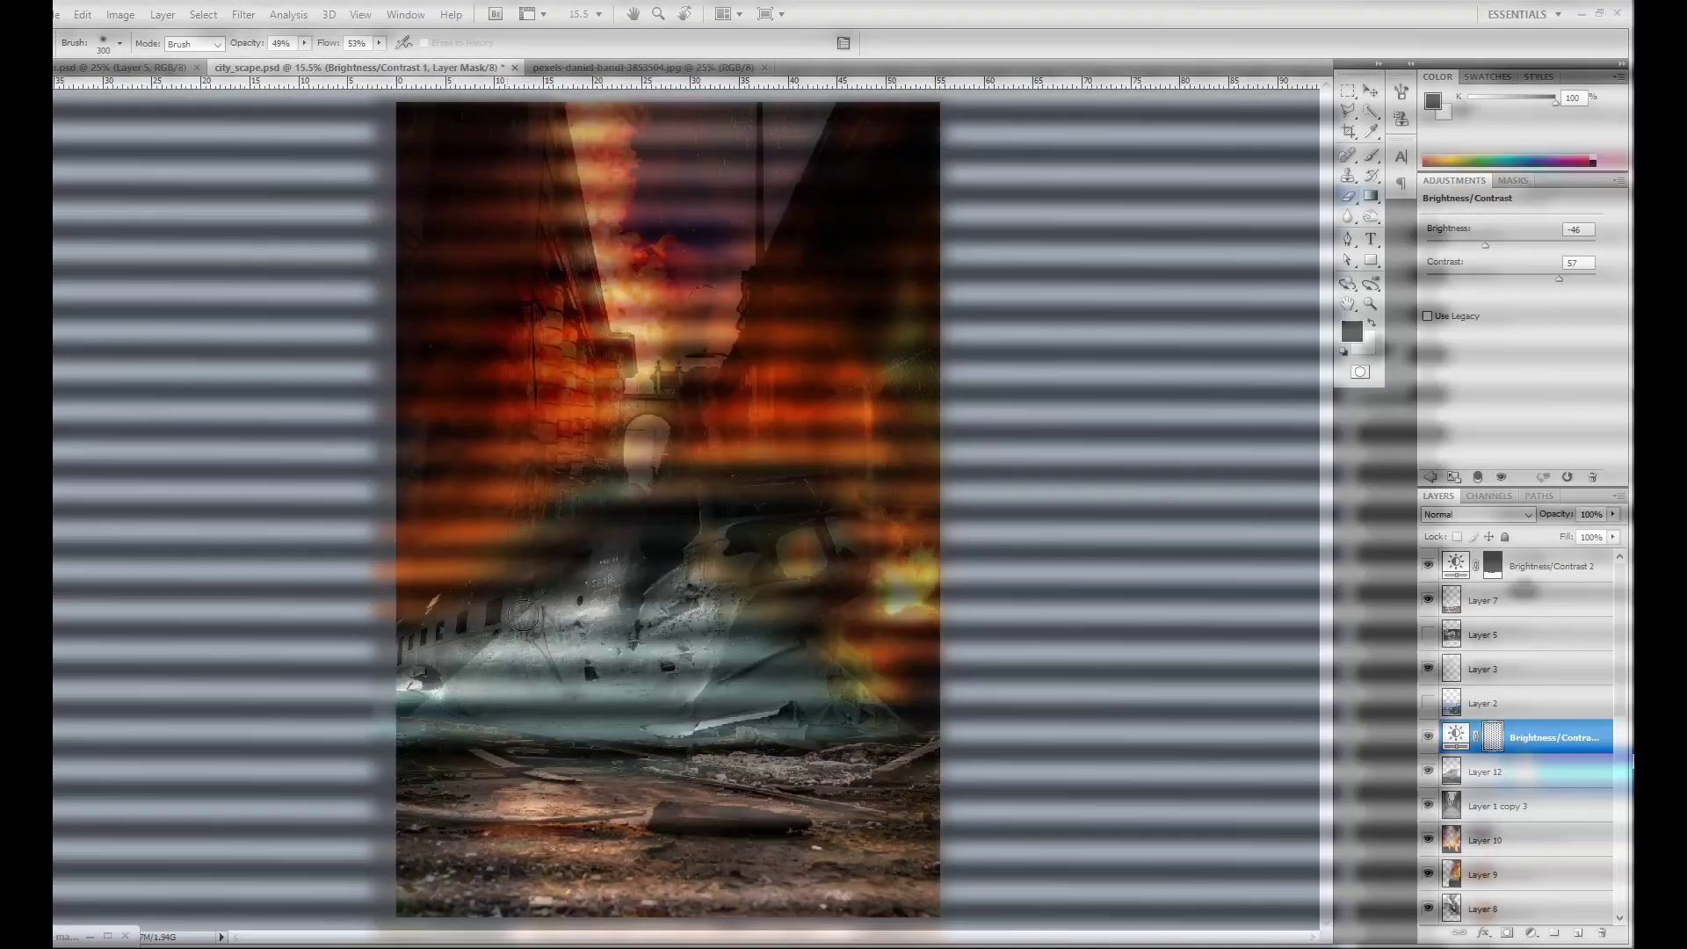
left_click_drag(487, 667, 397, 708)
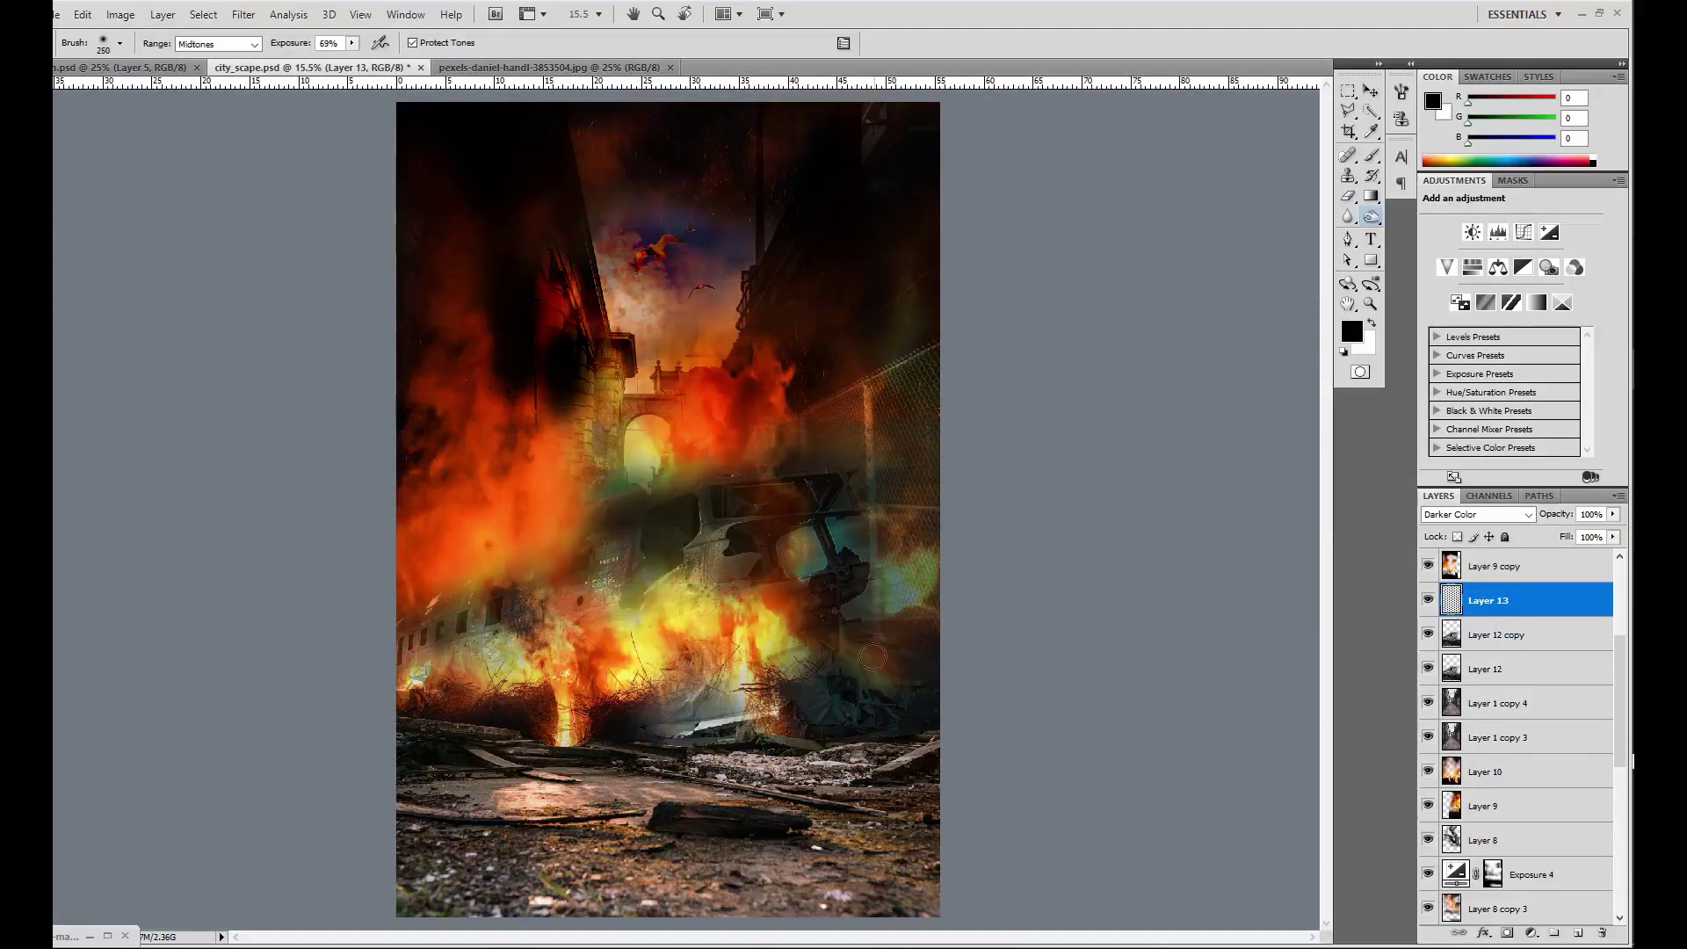
Paint dark smoke over the wreck and car, move Layer 13 below Layer 15, duplicate the plane.
left_click_drag(875, 562, 874, 632)
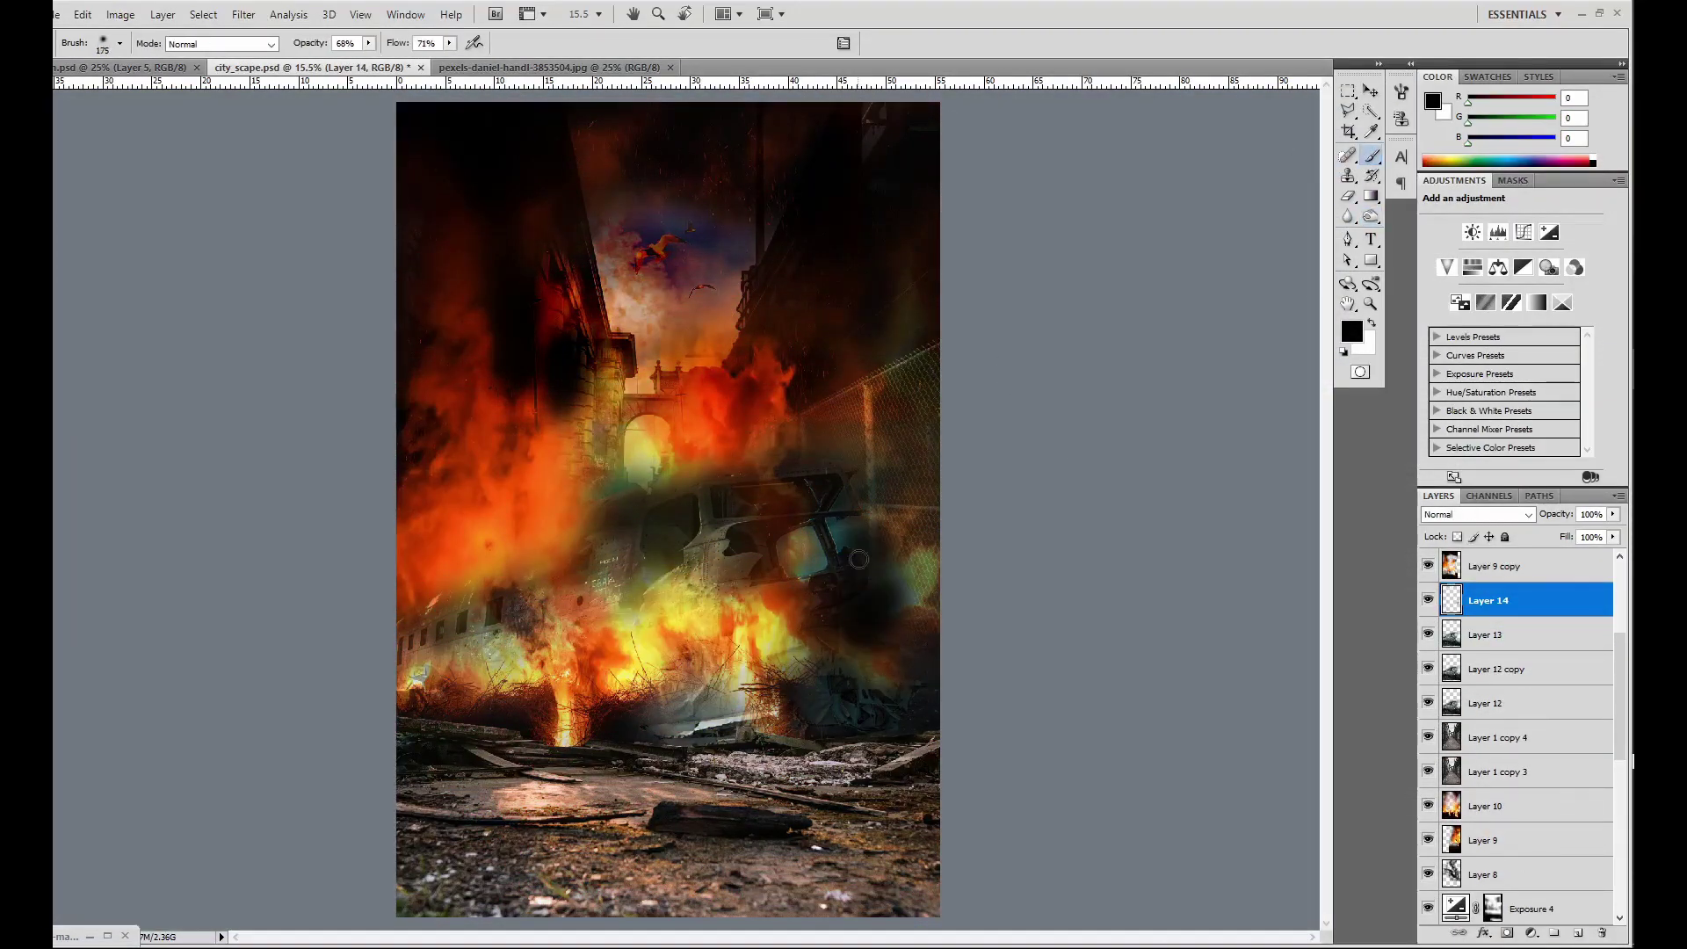
left_click_drag(747, 540, 670, 544)
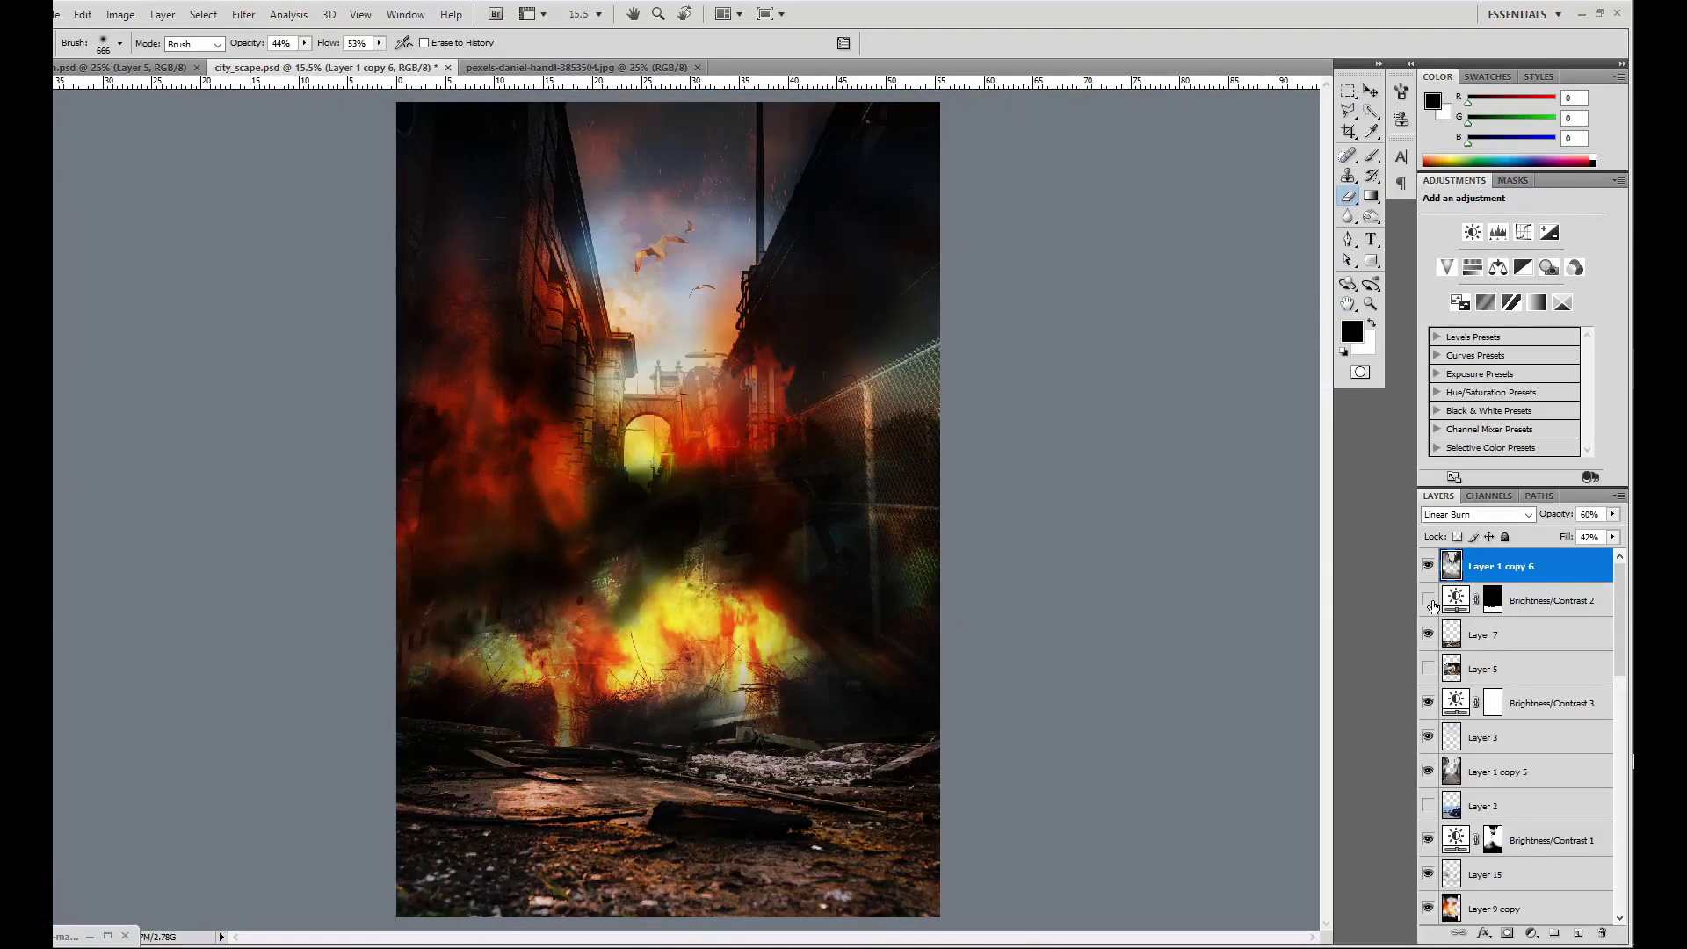
scroll(1427, 773, "down", 2)
left_click_drag(1478, 723, 1479, 755)
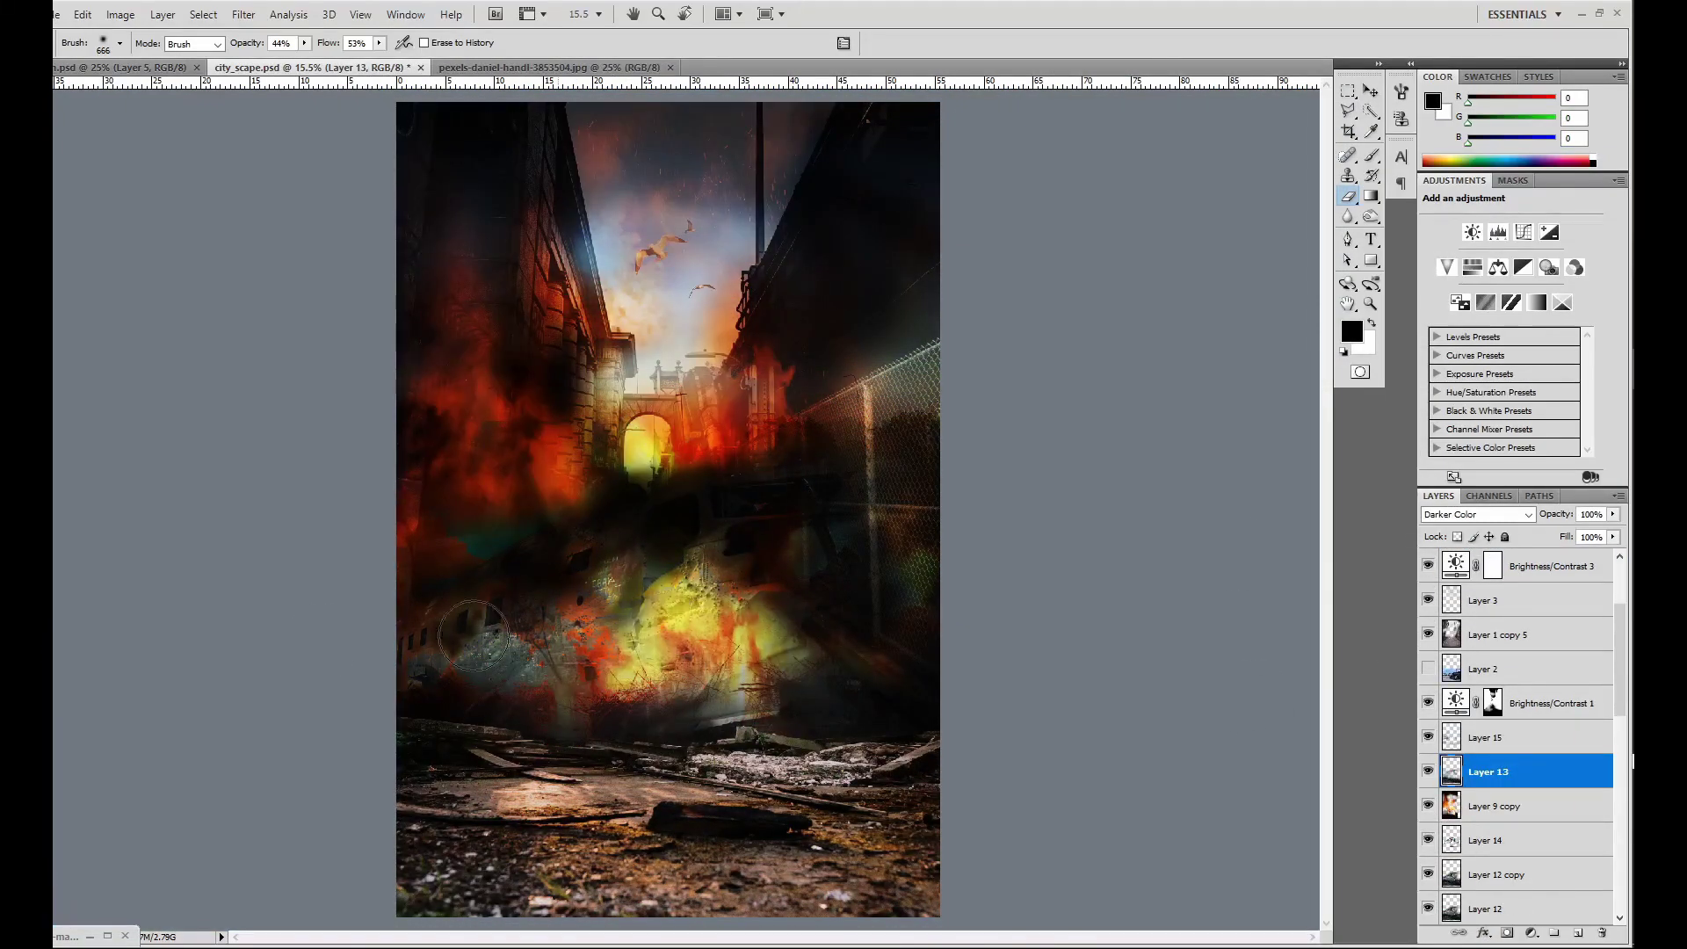
key("ctrl+j")
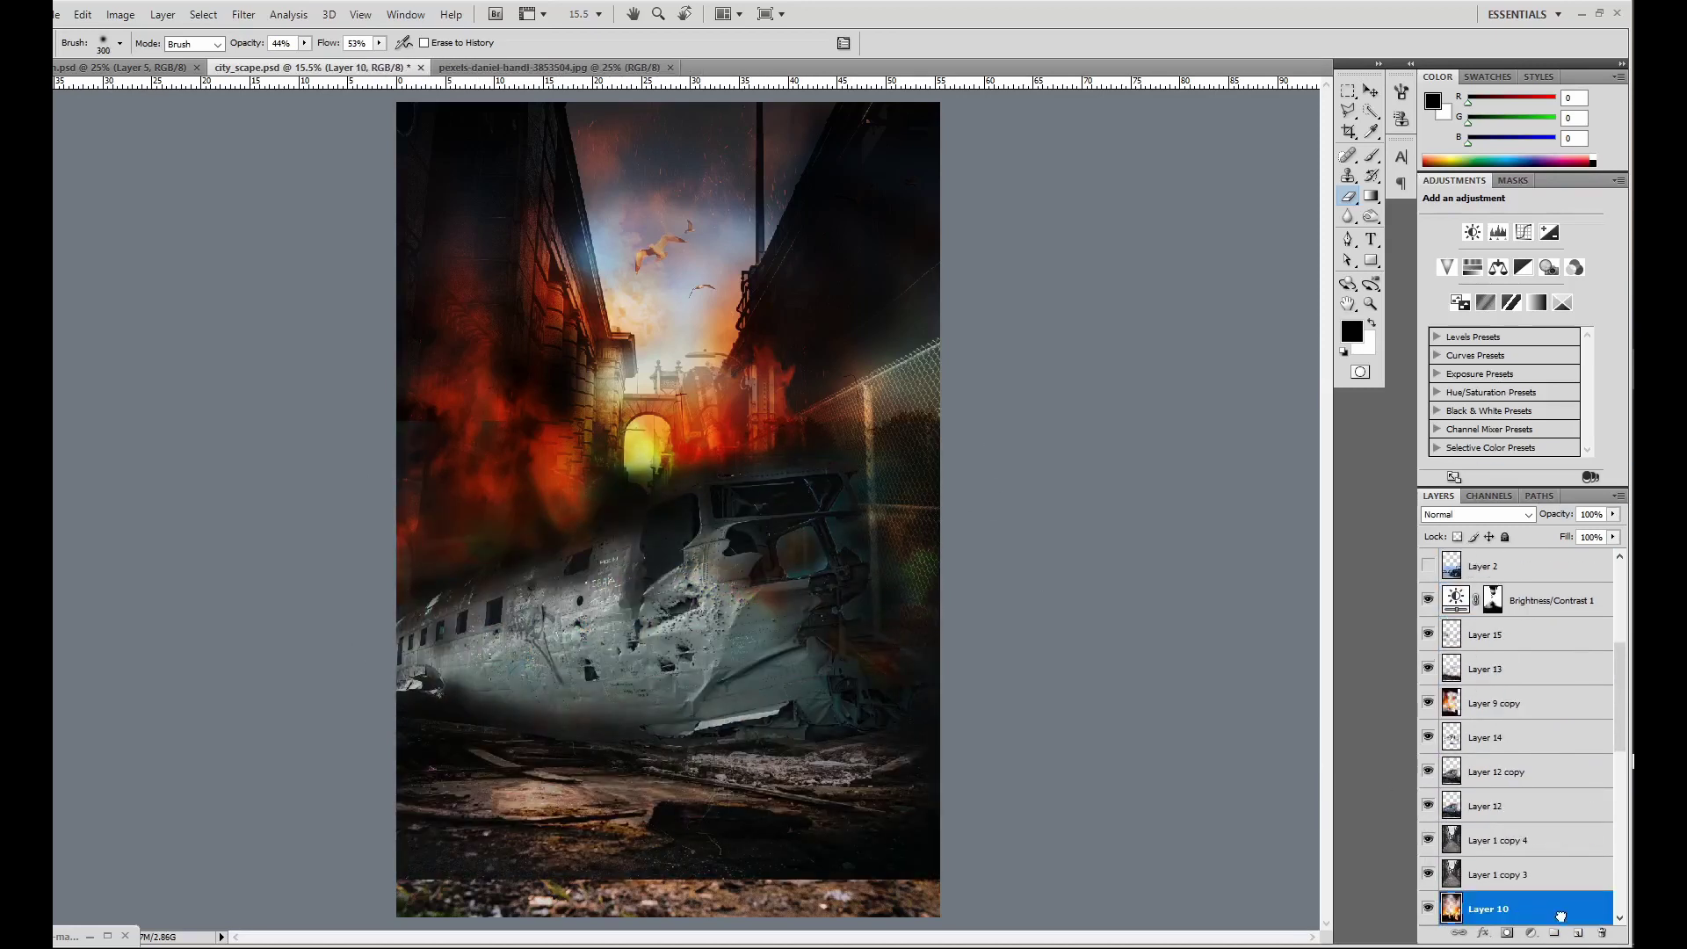
Move the Layer 10 copy fire up over the plane and select the duplicated plane layer.
left_click_drag(1493, 908, 1493, 633)
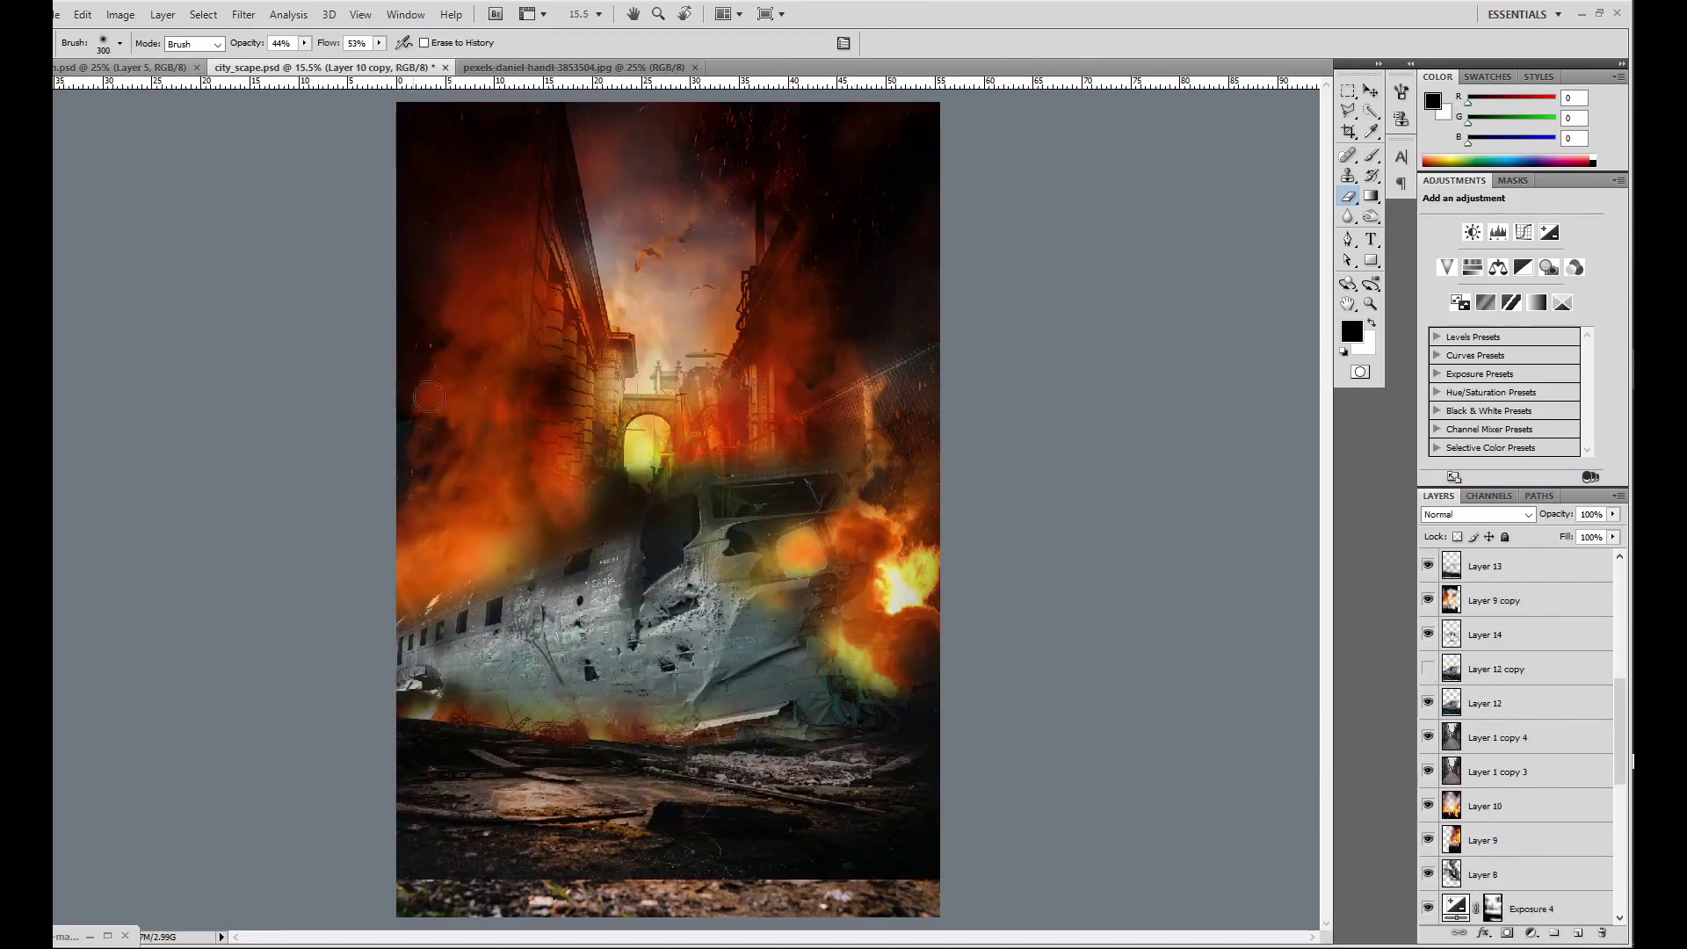
left_click(571, 67)
key("w")
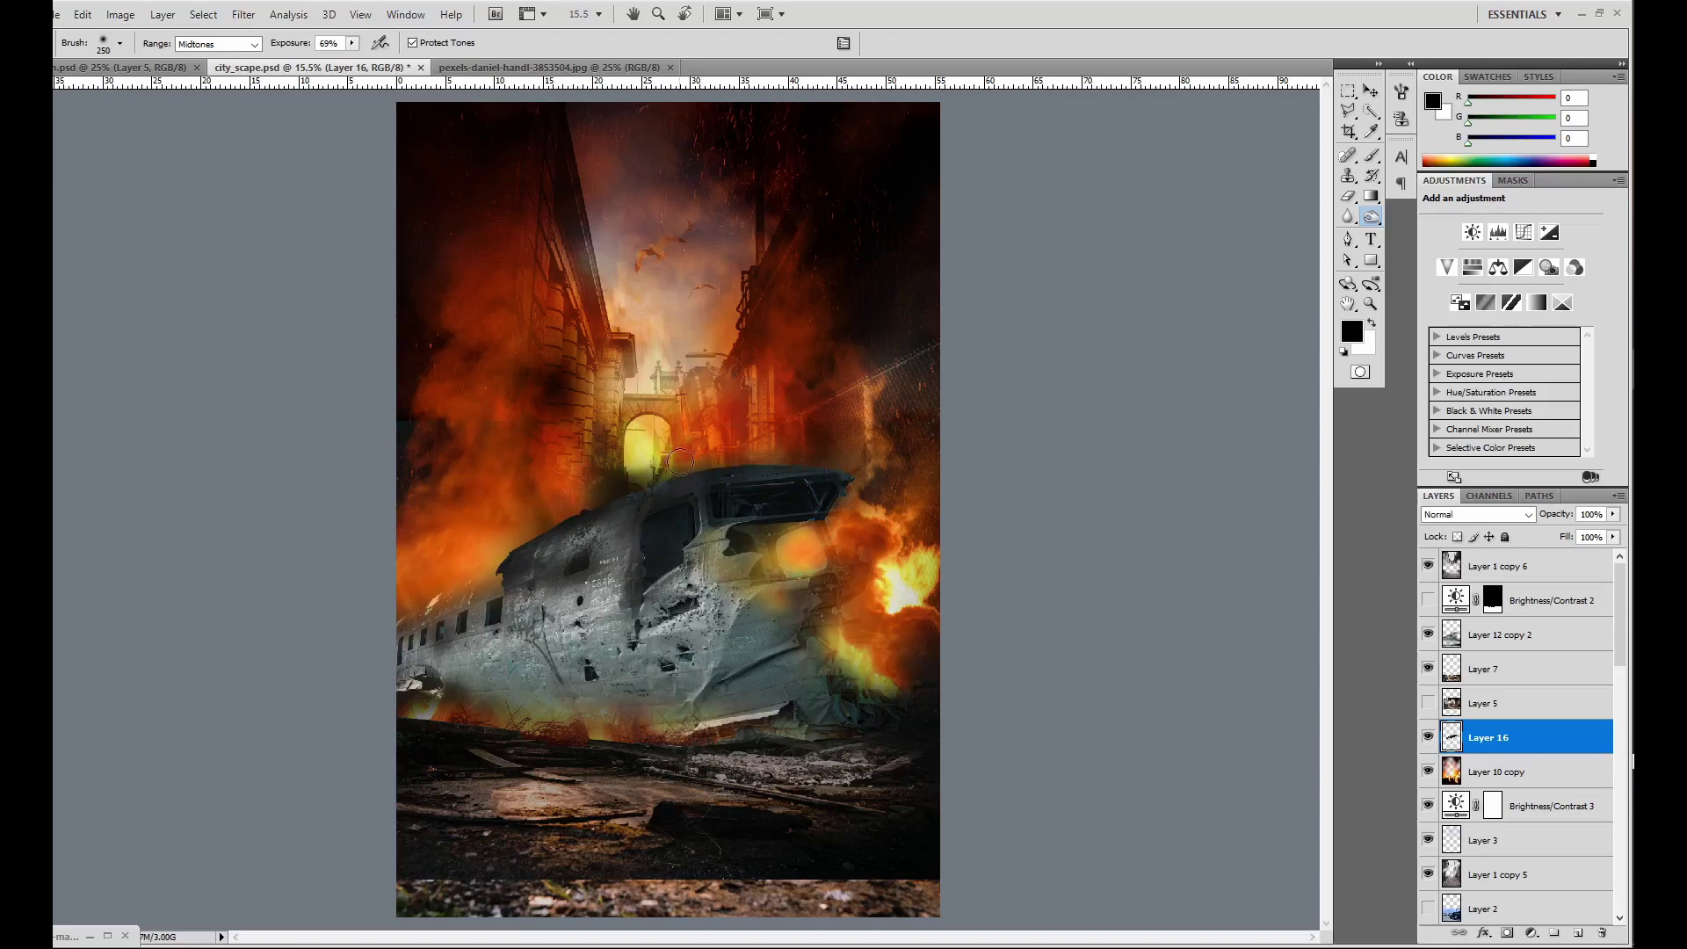
left_click(751, 548, "ctrl")
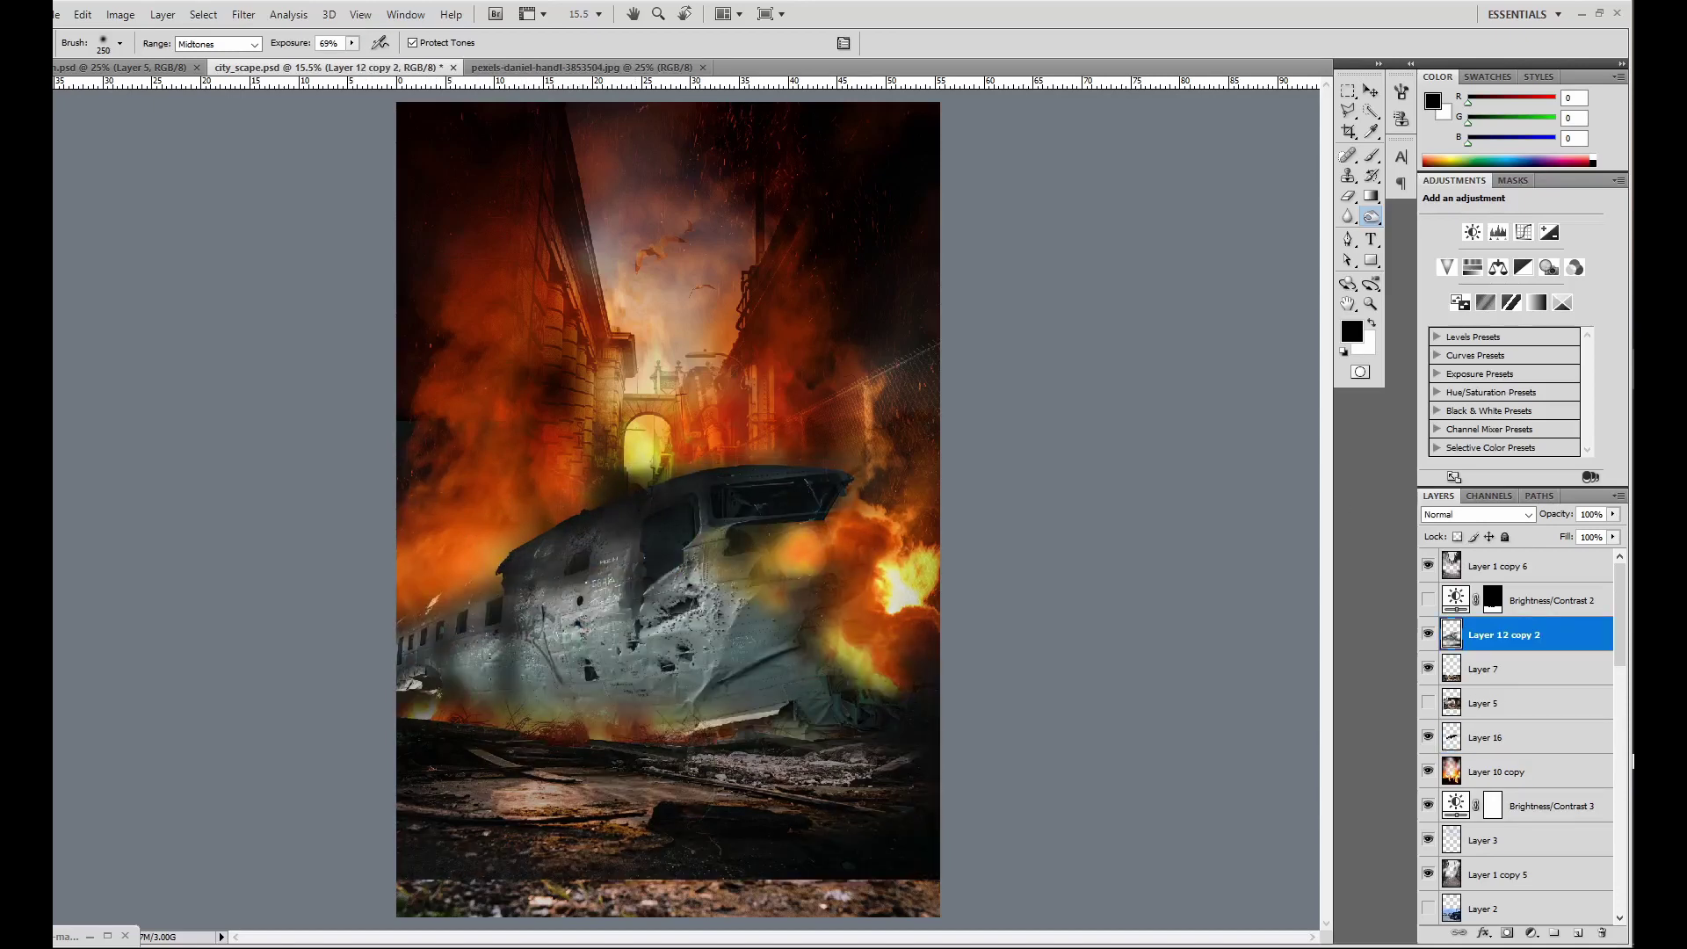
Set the eraser to 30% opacity, resizing the brush from 102 to 215.
left_click(120, 42)
left_click_drag(158, 88, 105, 88)
key("3")
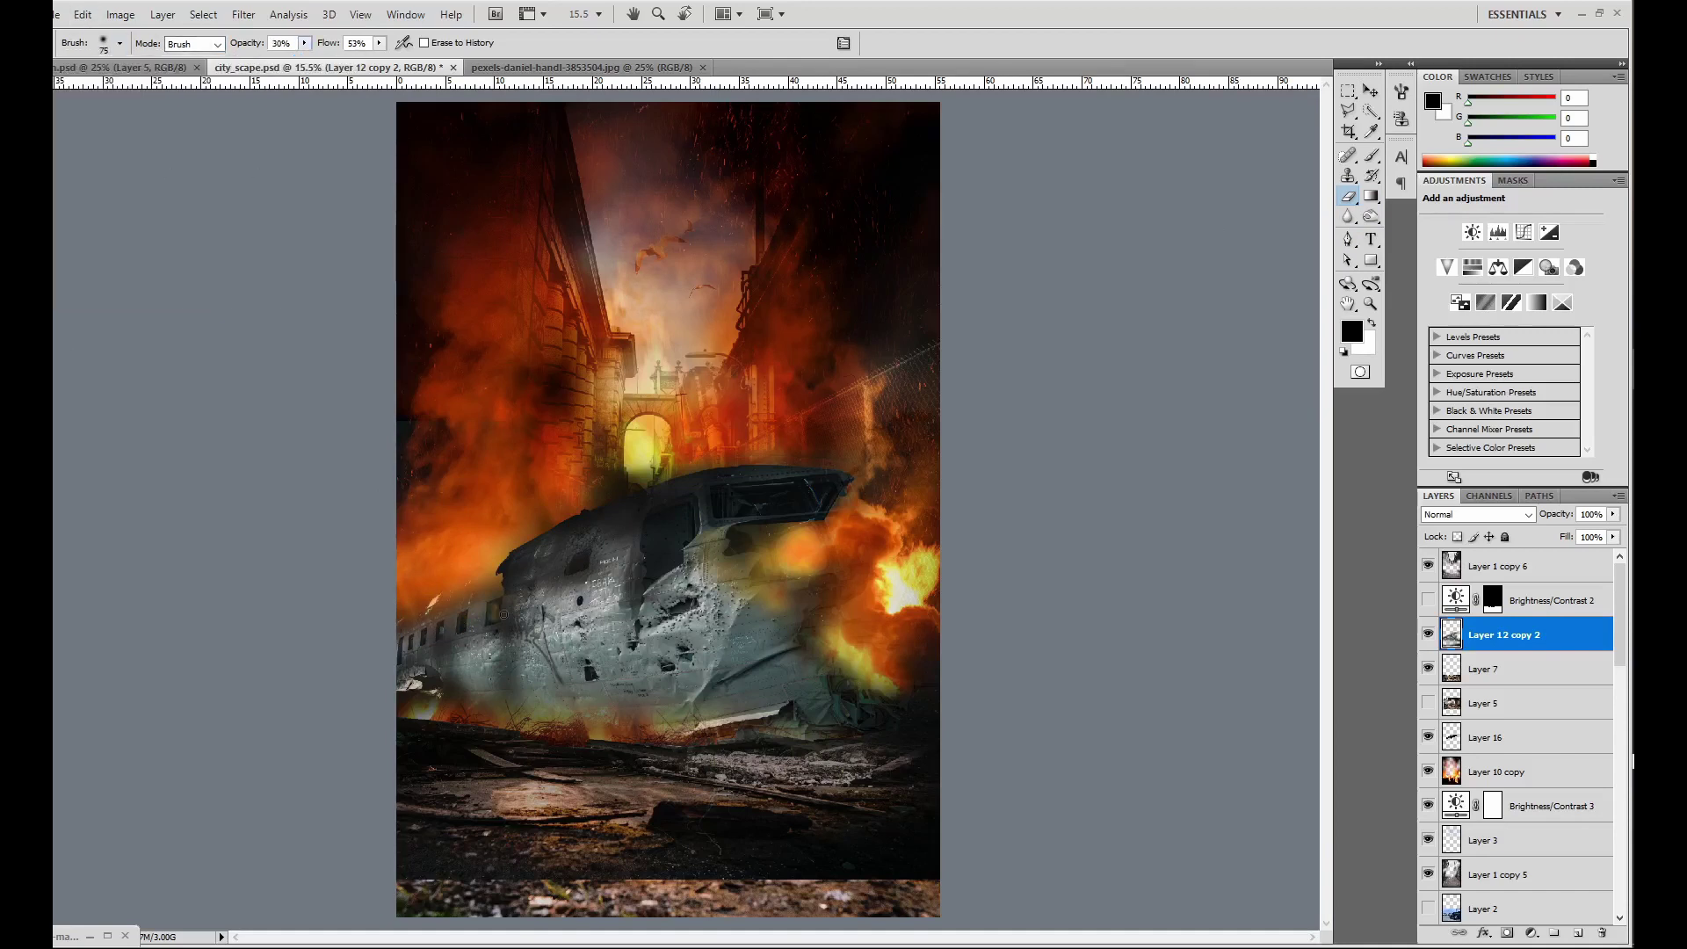
left_click(119, 42)
left_click_drag(105, 88, 139, 88)
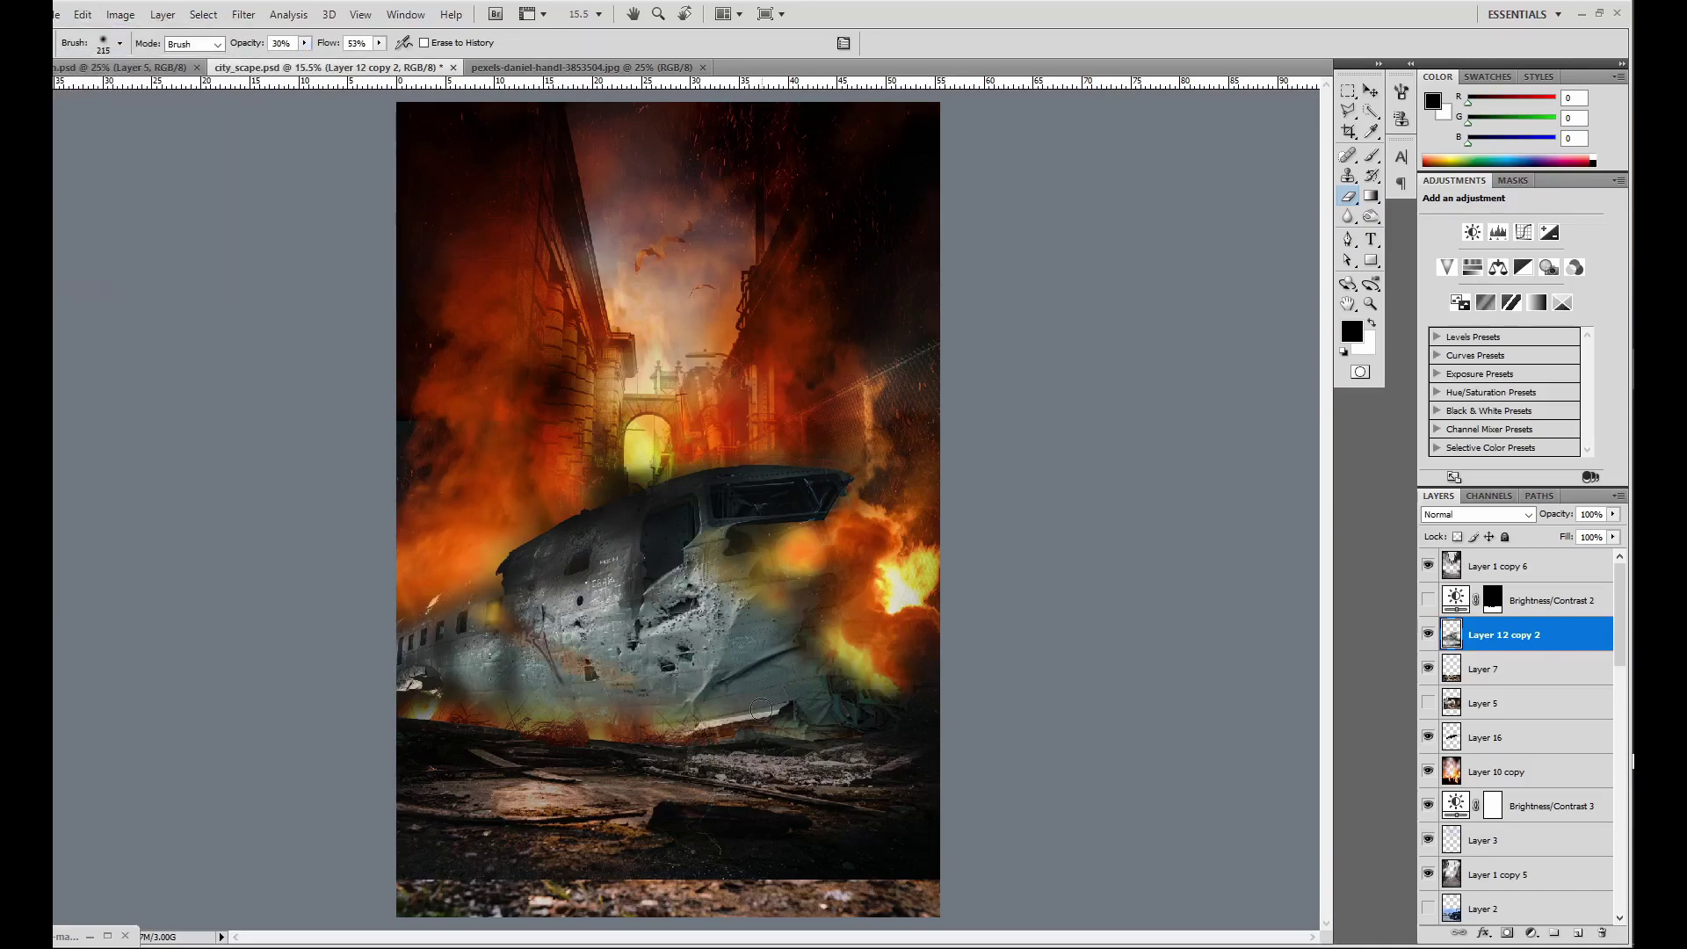
Fade the plane copy's lower-left edge with a 463 px eraser and save city_scape.psd.
left_click(463, 376, "ctrl")
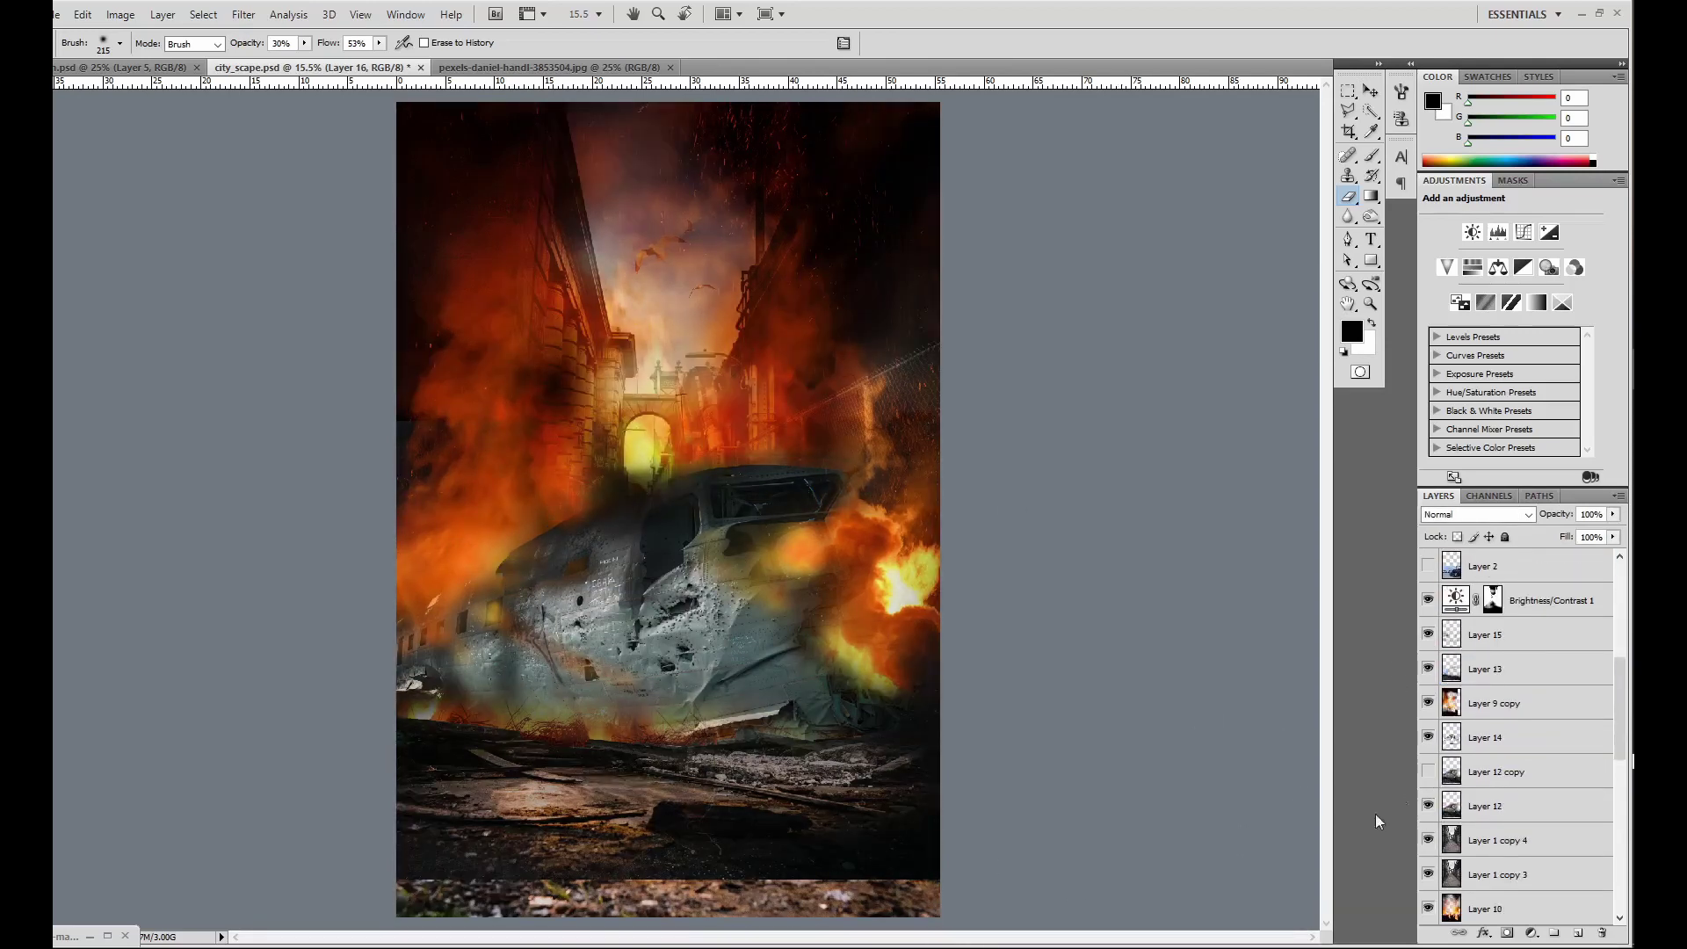
left_click(1493, 634)
left_click(119, 42)
left_click_drag(139, 88, 211, 88)
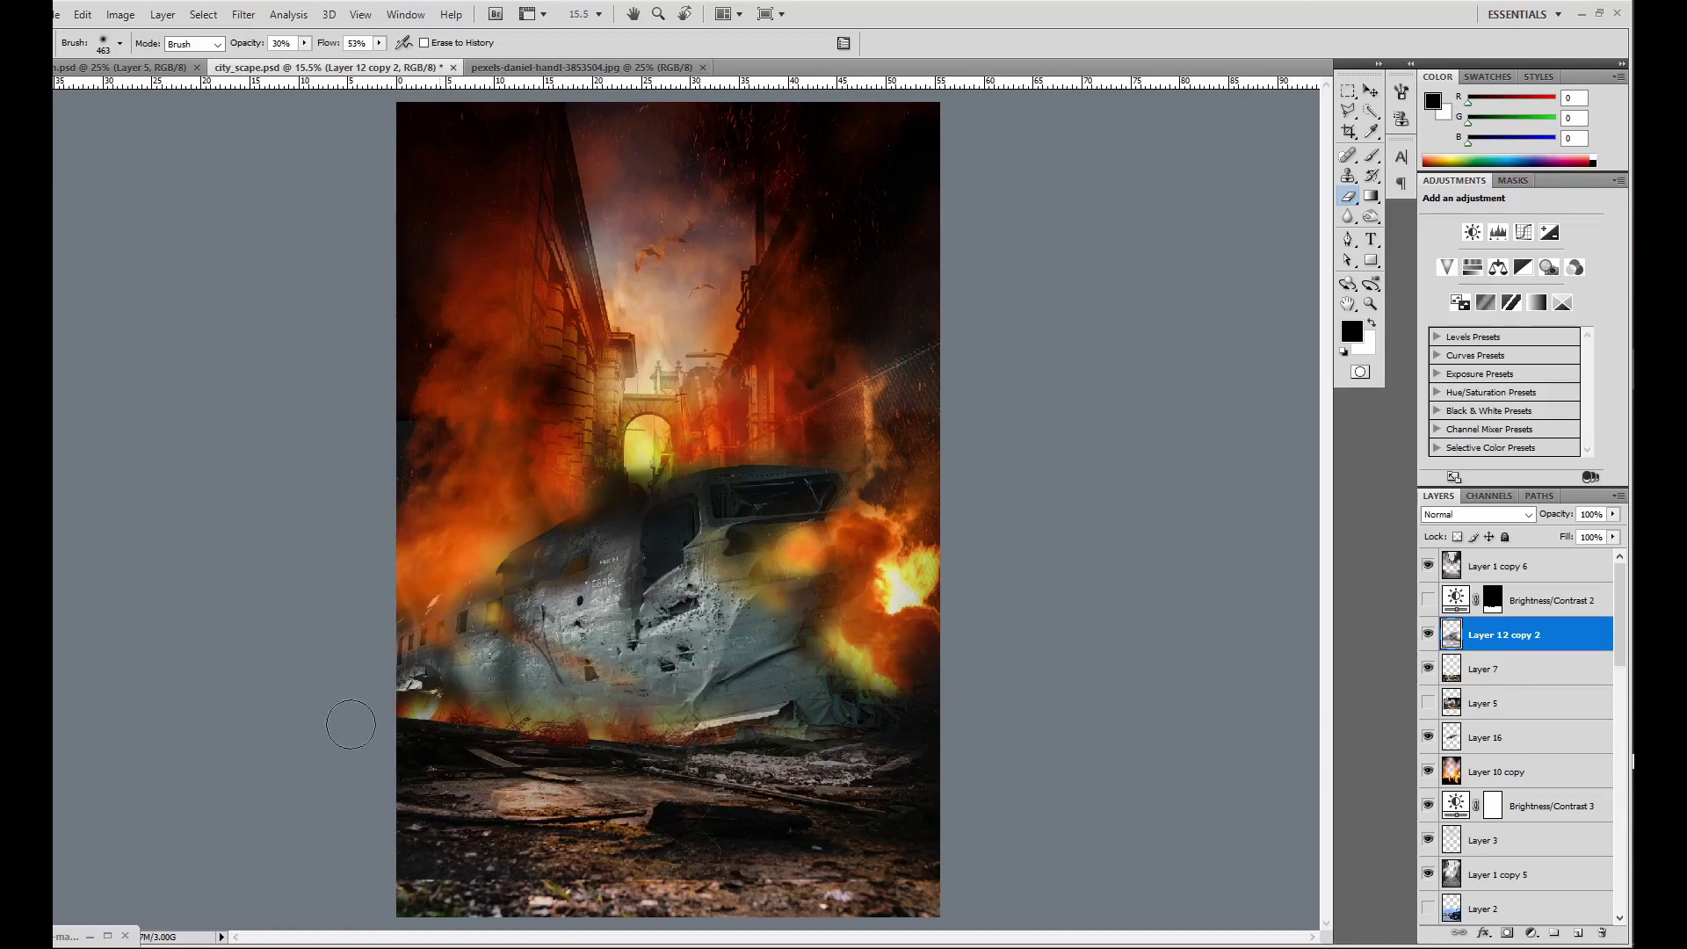
scroll(1461, 771, "down", 2)
key("ctrl+s")
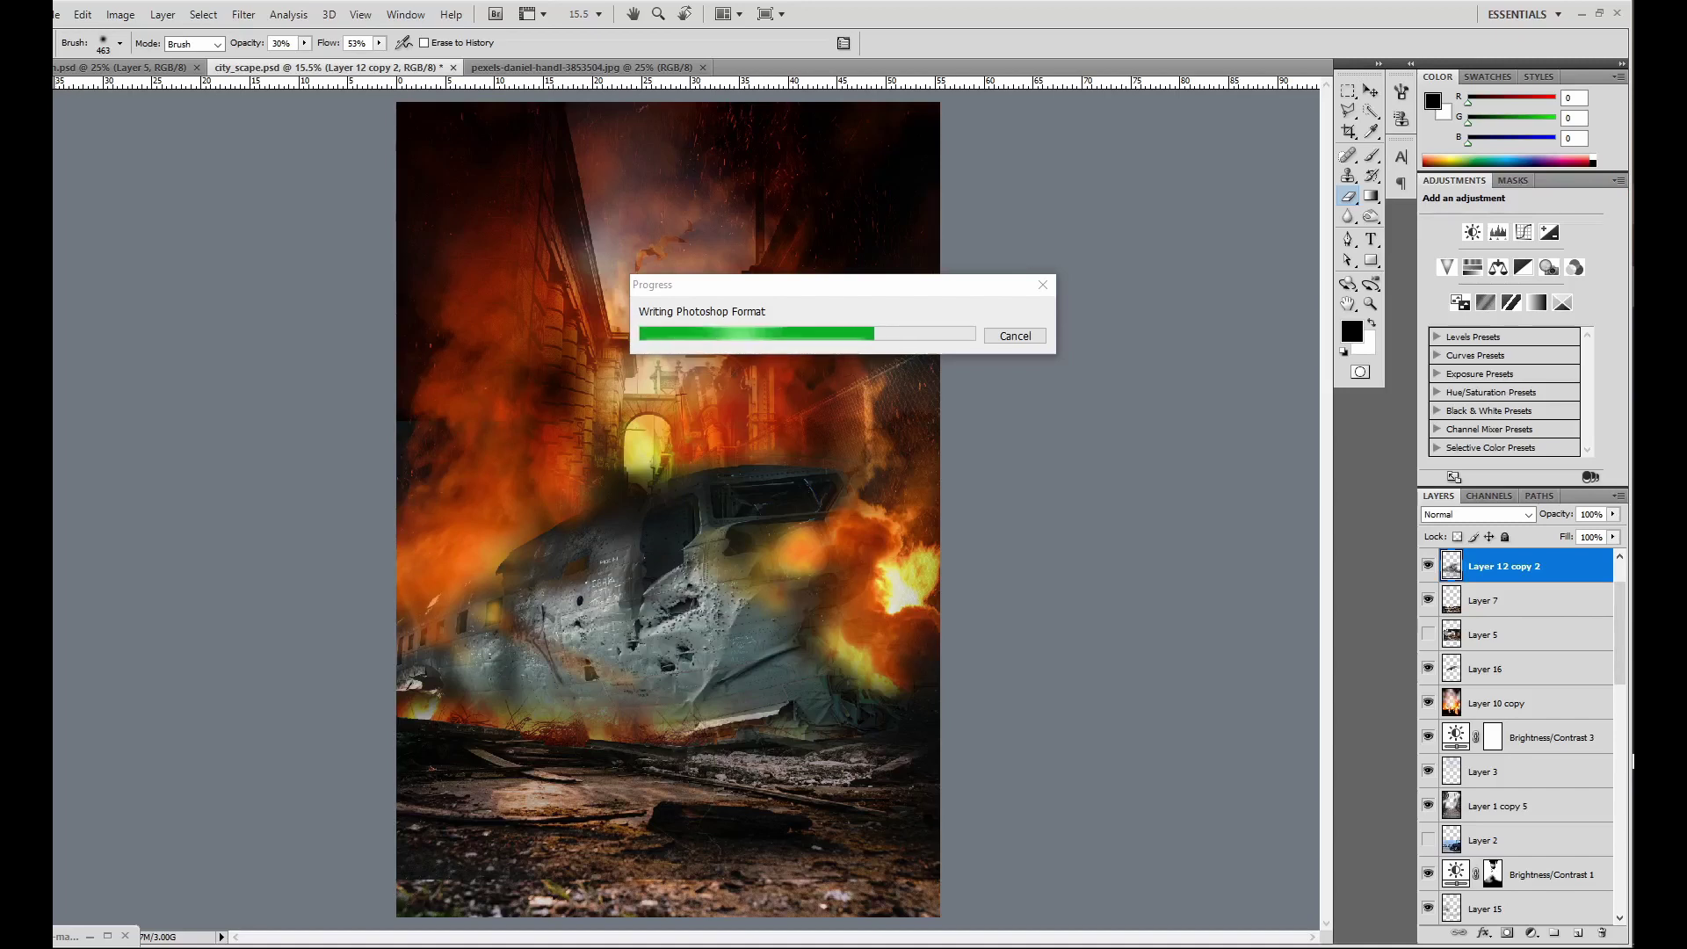
Duplicate the fire layer to the top of the stack and erase fire at the image bottom.
left_click(777, 366)
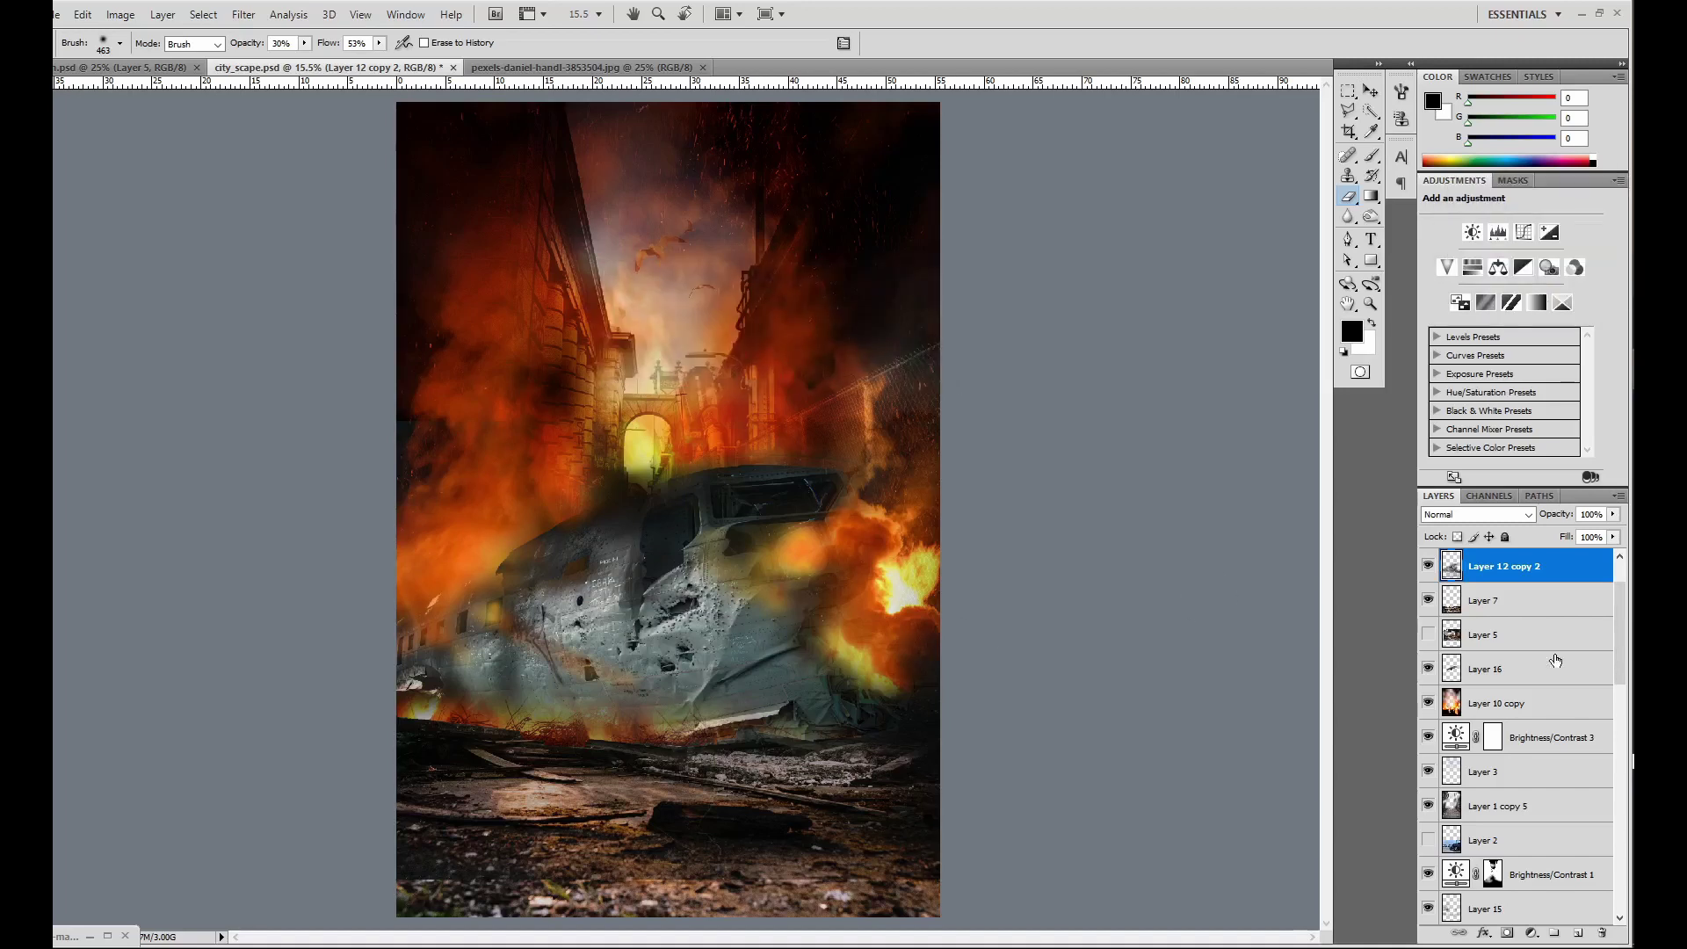
mouse_move(1494, 703)
left_mouse_down()
mouse_move(1577, 933)
mouse_move(1539, 932)
mouse_move(1577, 933)
left_mouse_up()
key("ctrl+shift+bracketright")
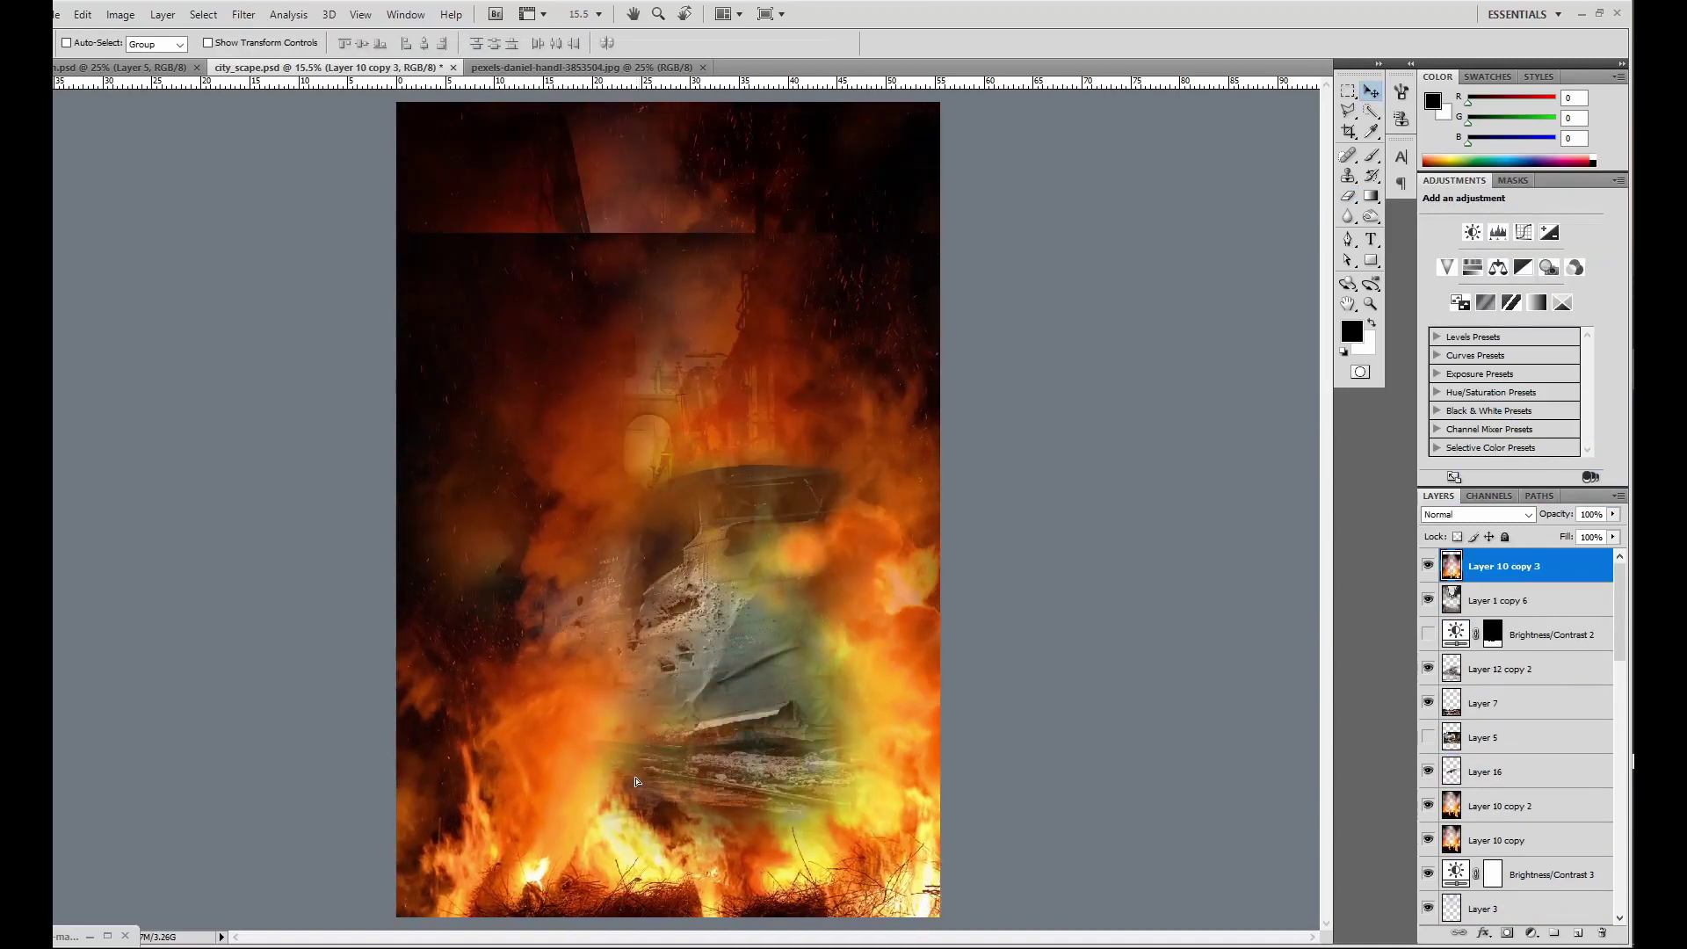
left_click_drag(429, 448, 492, 527)
mouse_move(527, 835)
left_mouse_down()
mouse_move(922, 676)
mouse_move(527, 545)
left_mouse_up()
Erase fire along the bottom left and right with a 380 px eraser, then merge all layers.
left_click(120, 42)
left_click_drag(193, 90, 87, 90)
type("380")
key("Return")
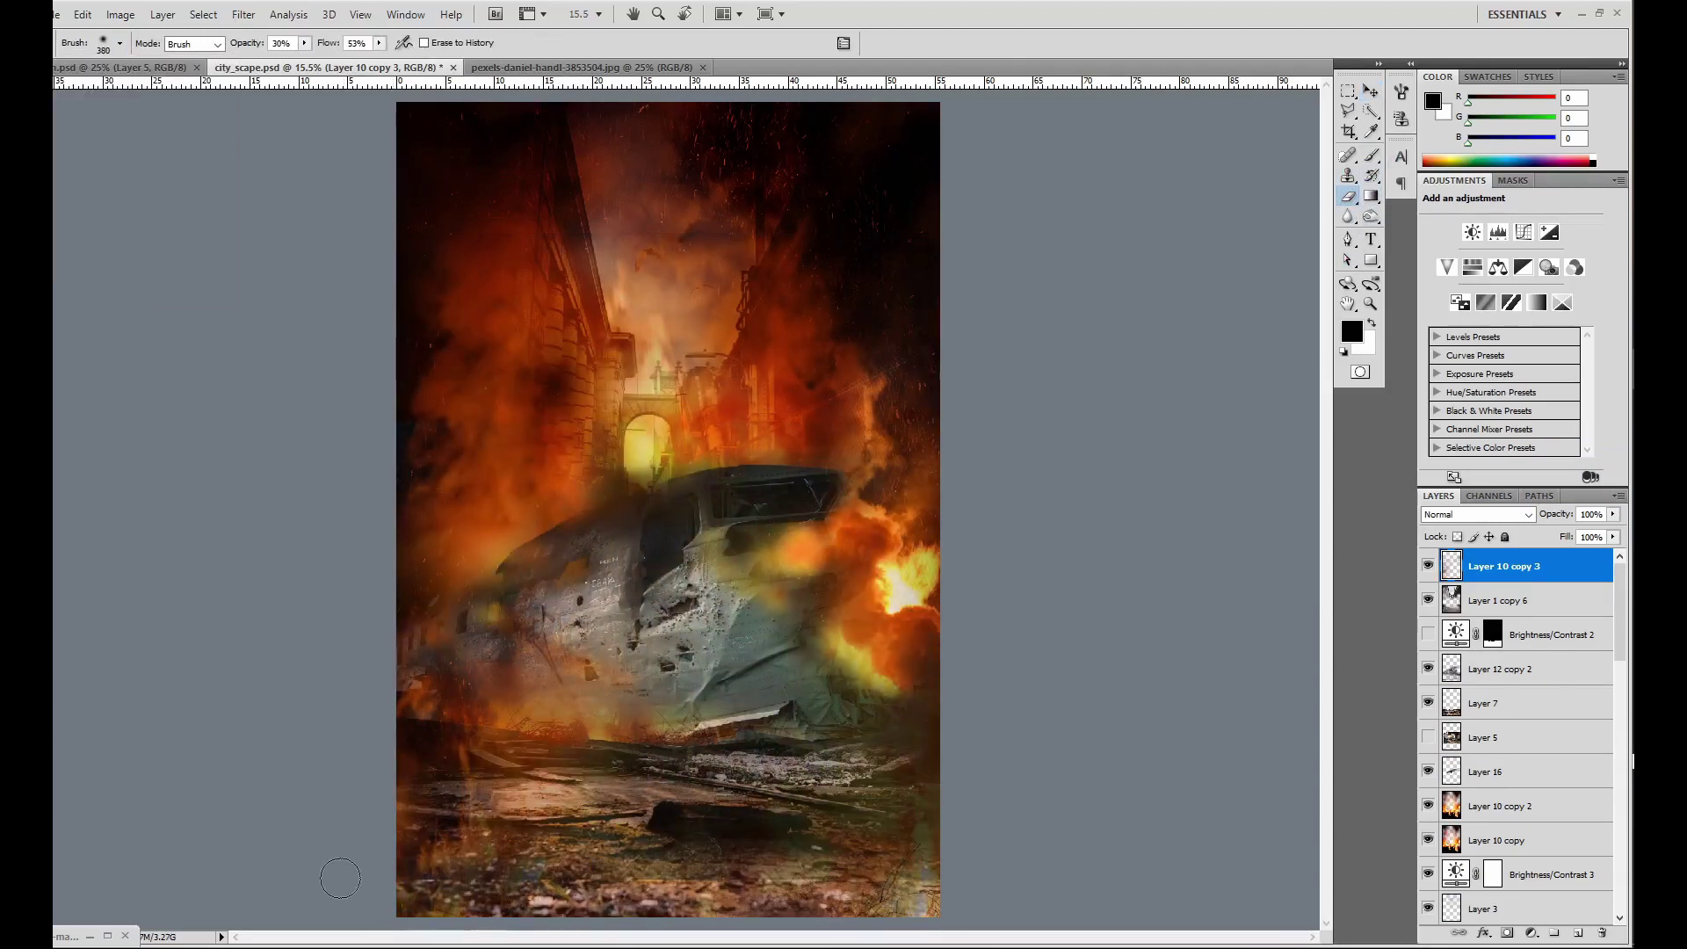
left_click_drag(340, 878, 977, 810)
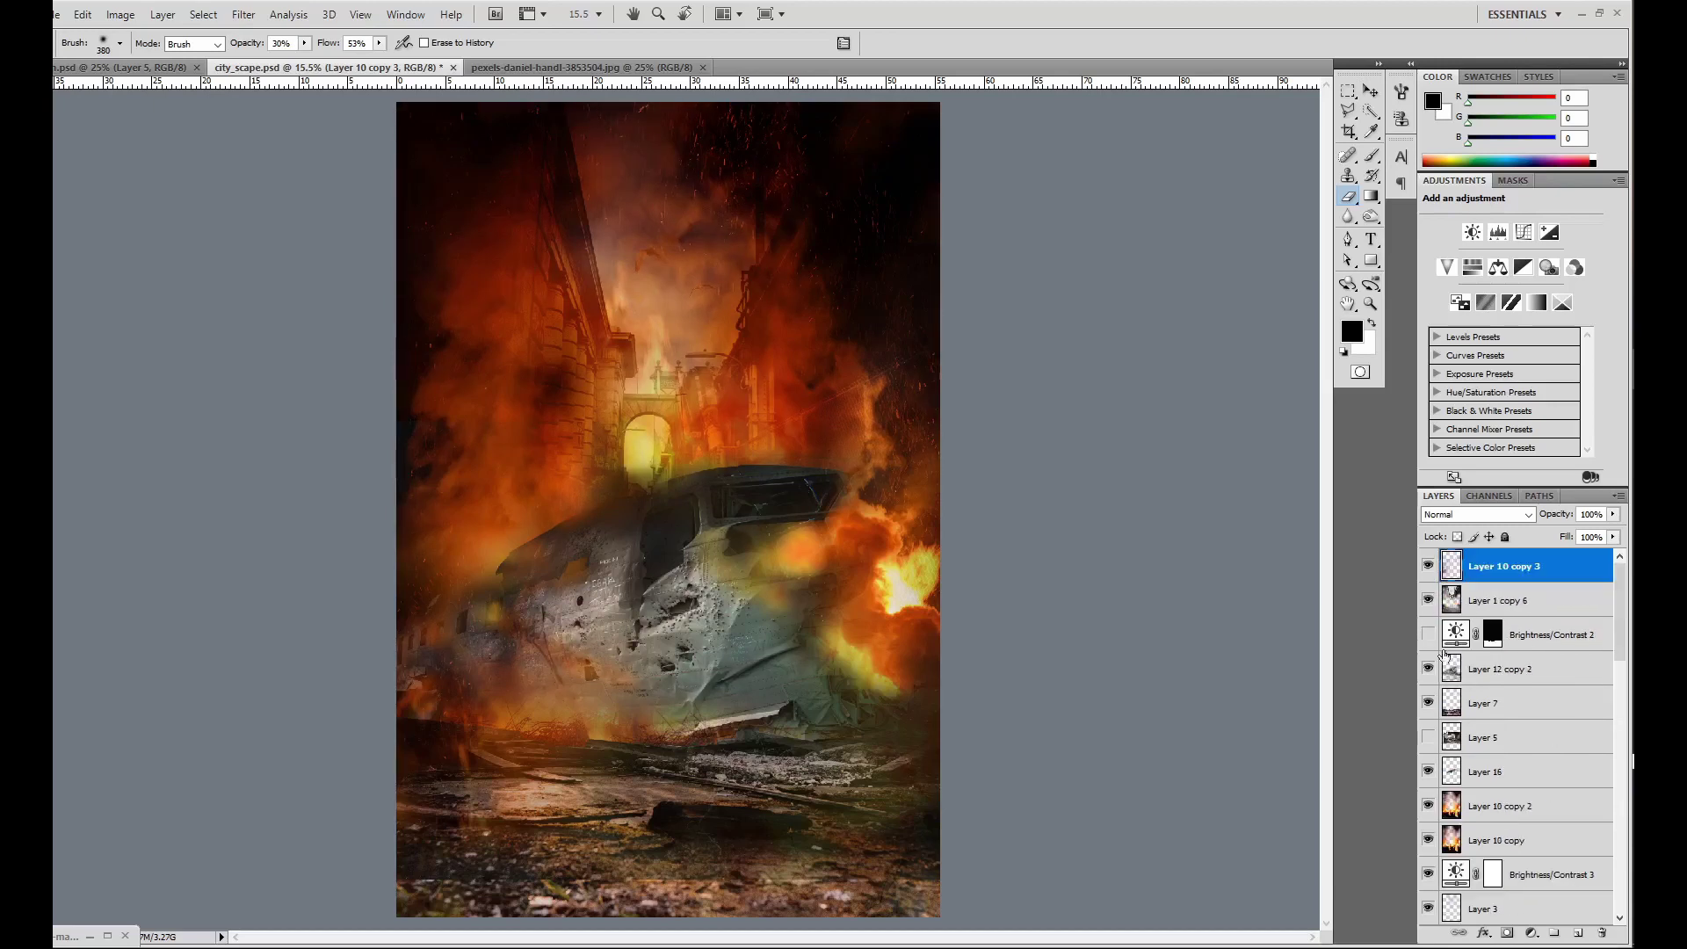
key("ctrl+alt+a")
key("ctrl+e")
Save, duplicate the Background layer and add a new layer for dark shading.
left_click(68, 14)
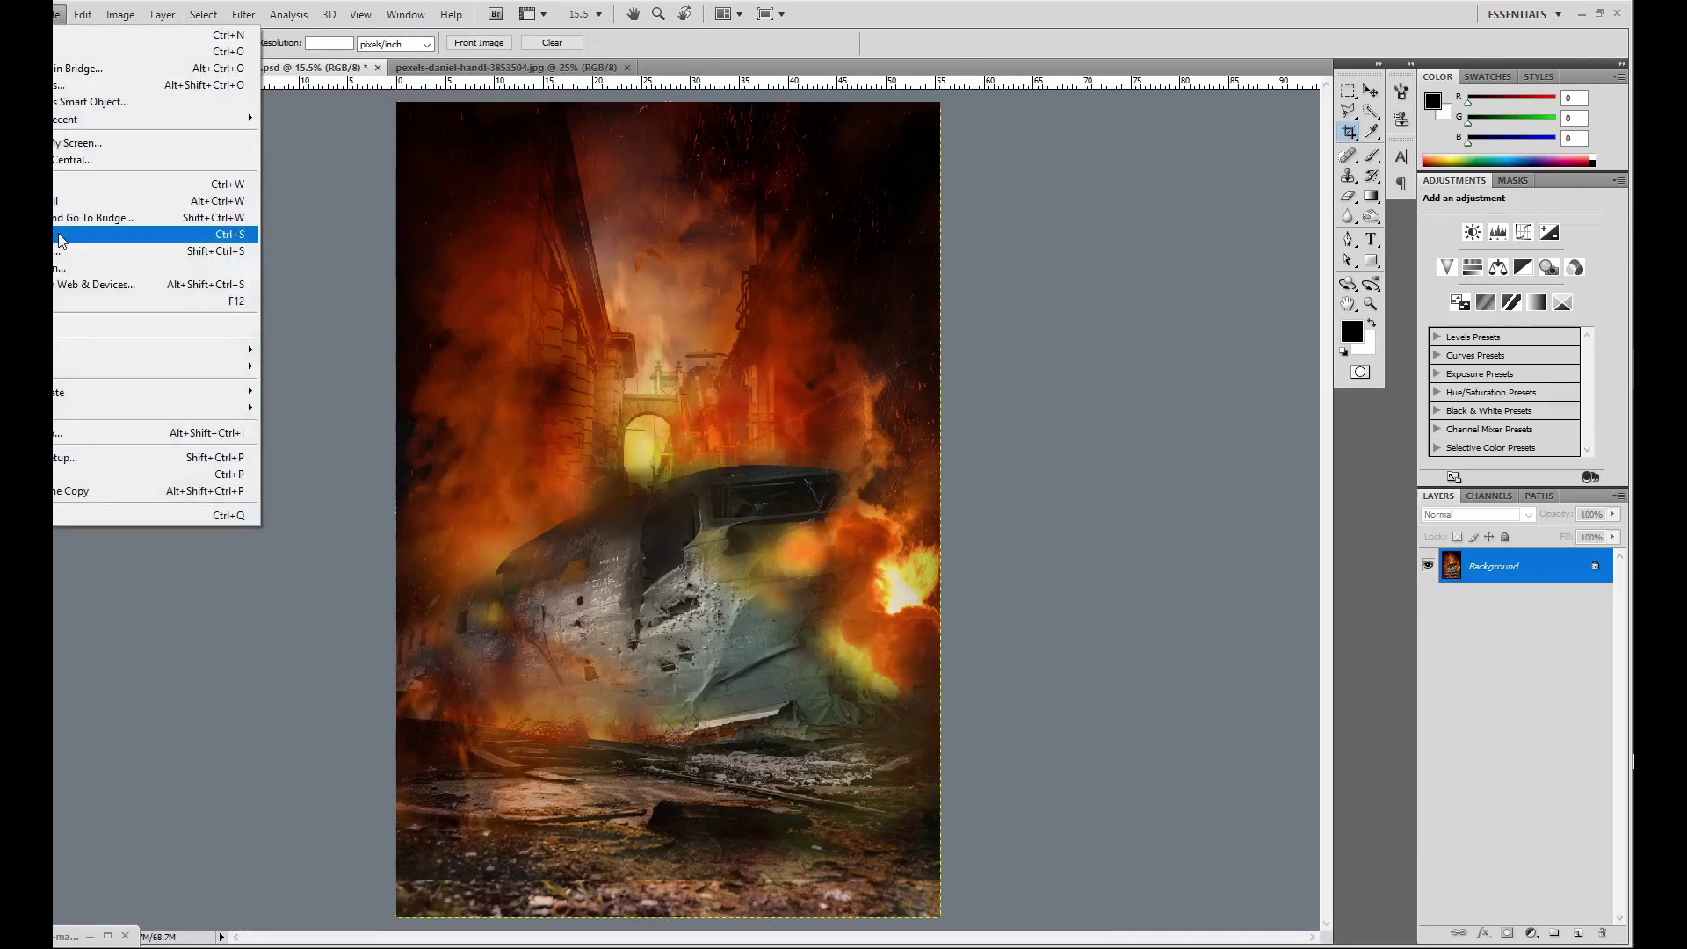
left_click(59, 239)
key("ctrl+j")
key("b")
key("ctrl+shift+alt+n")
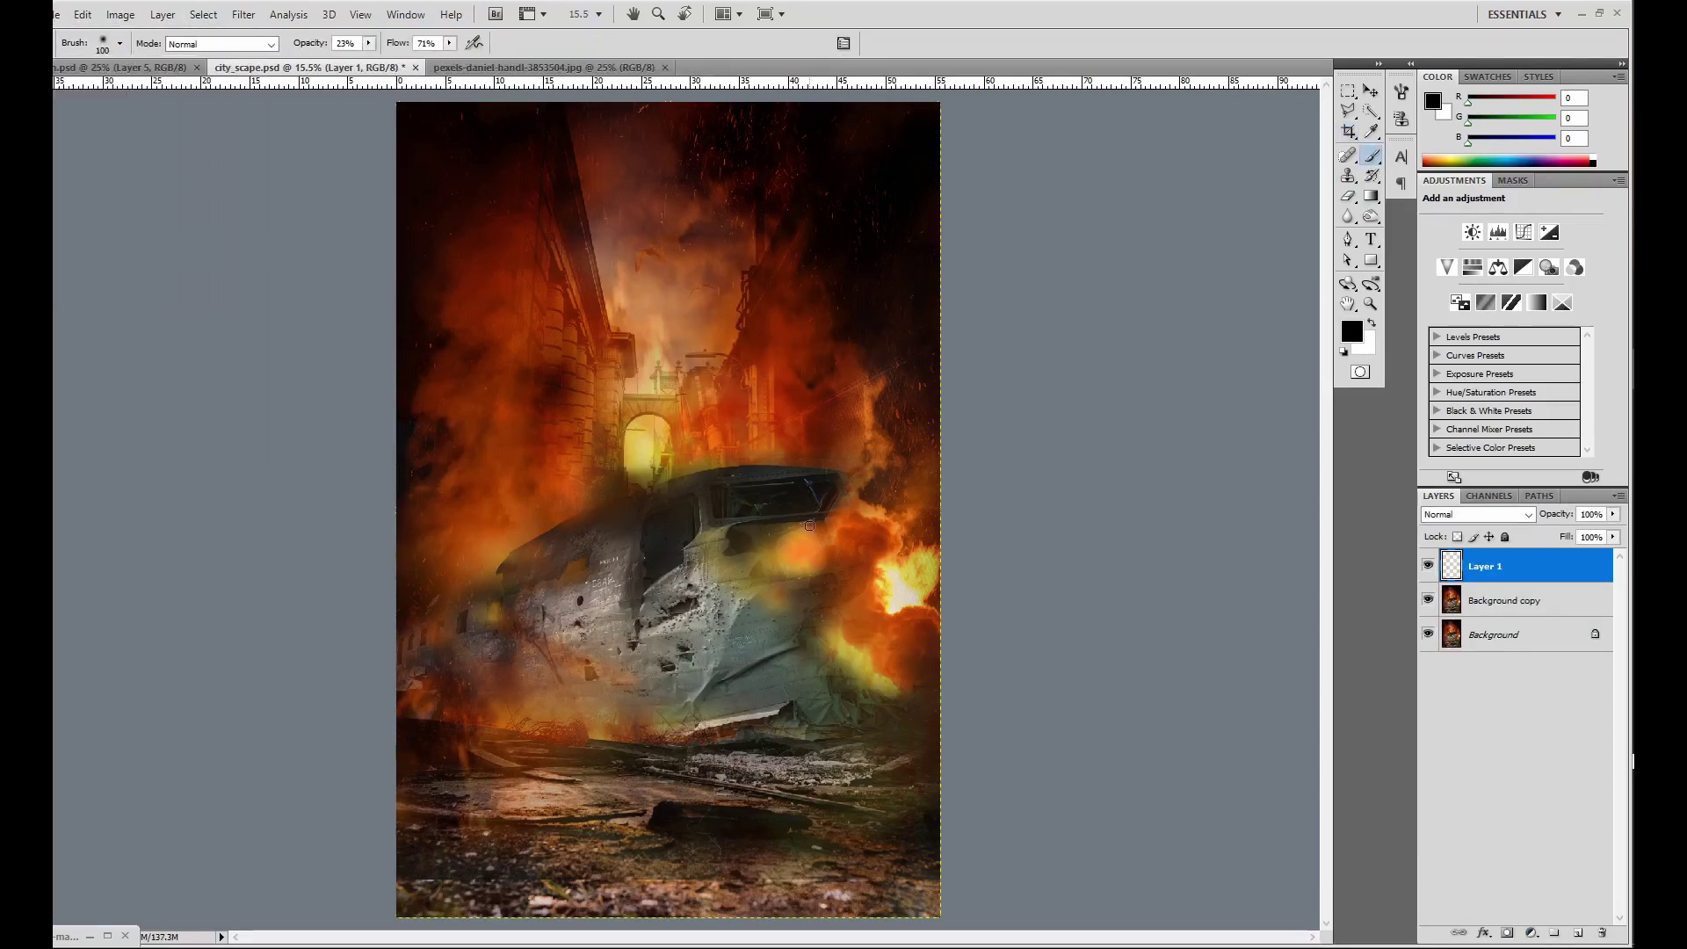
Paint a soft dark stroke over the glow, set it to Overlay and apply Gaussian Blur.
left_click_drag(810, 555, 839, 587)
key("Up")
key("ctrl+alt+f")
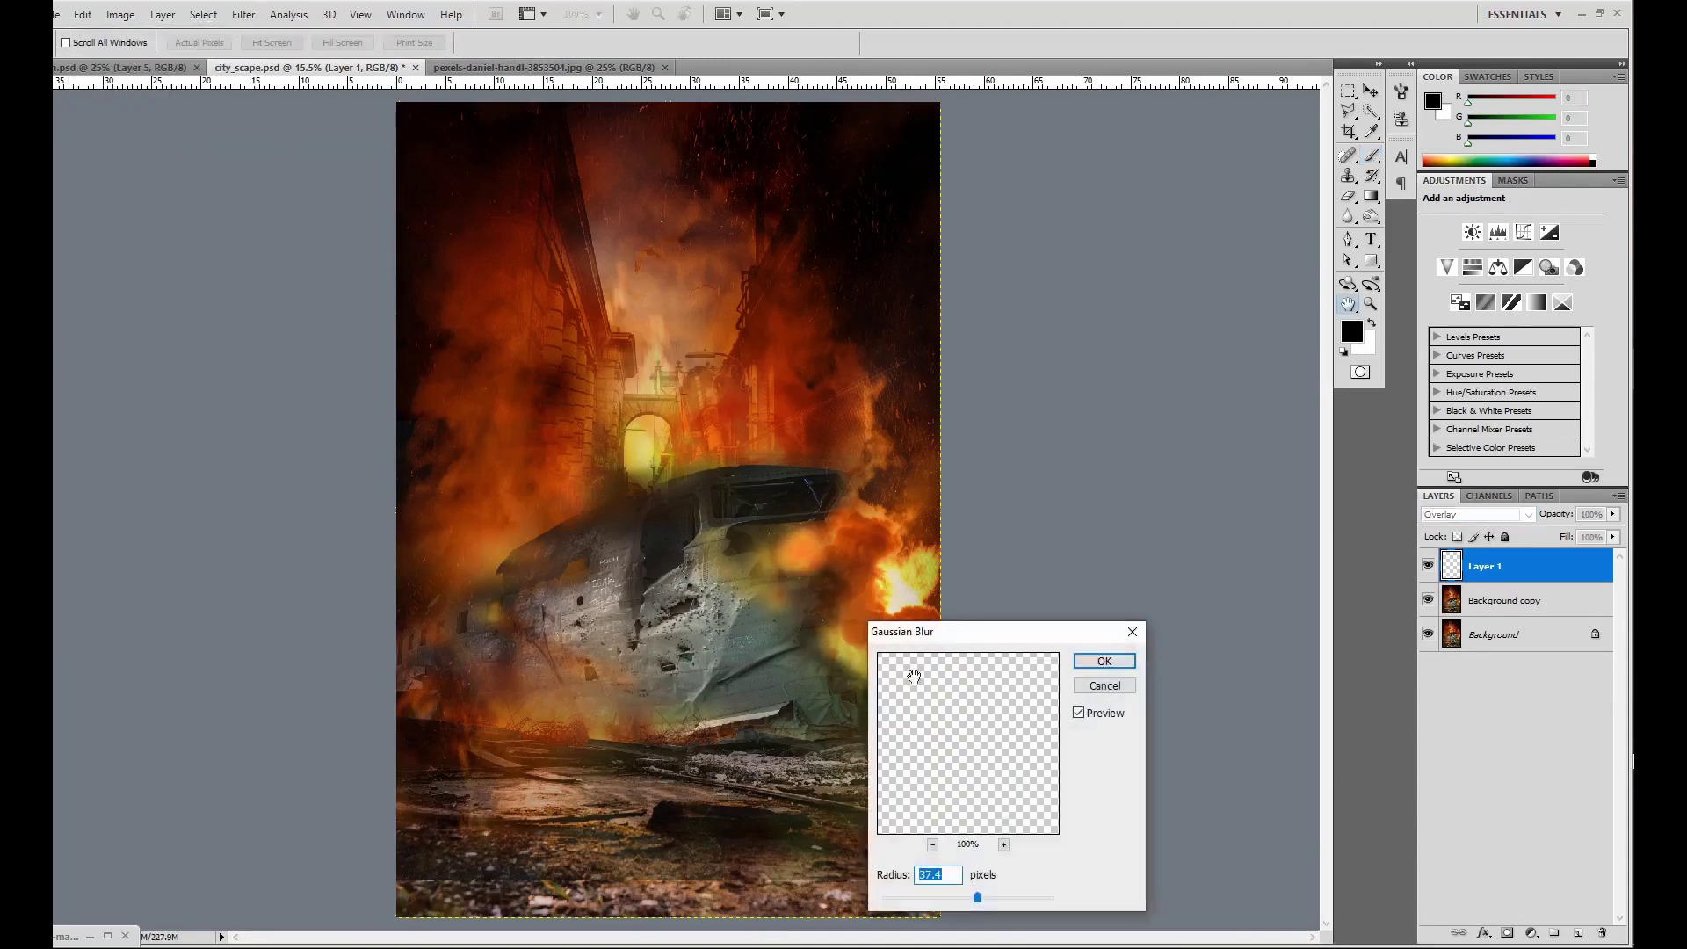
left_click(1090, 667)
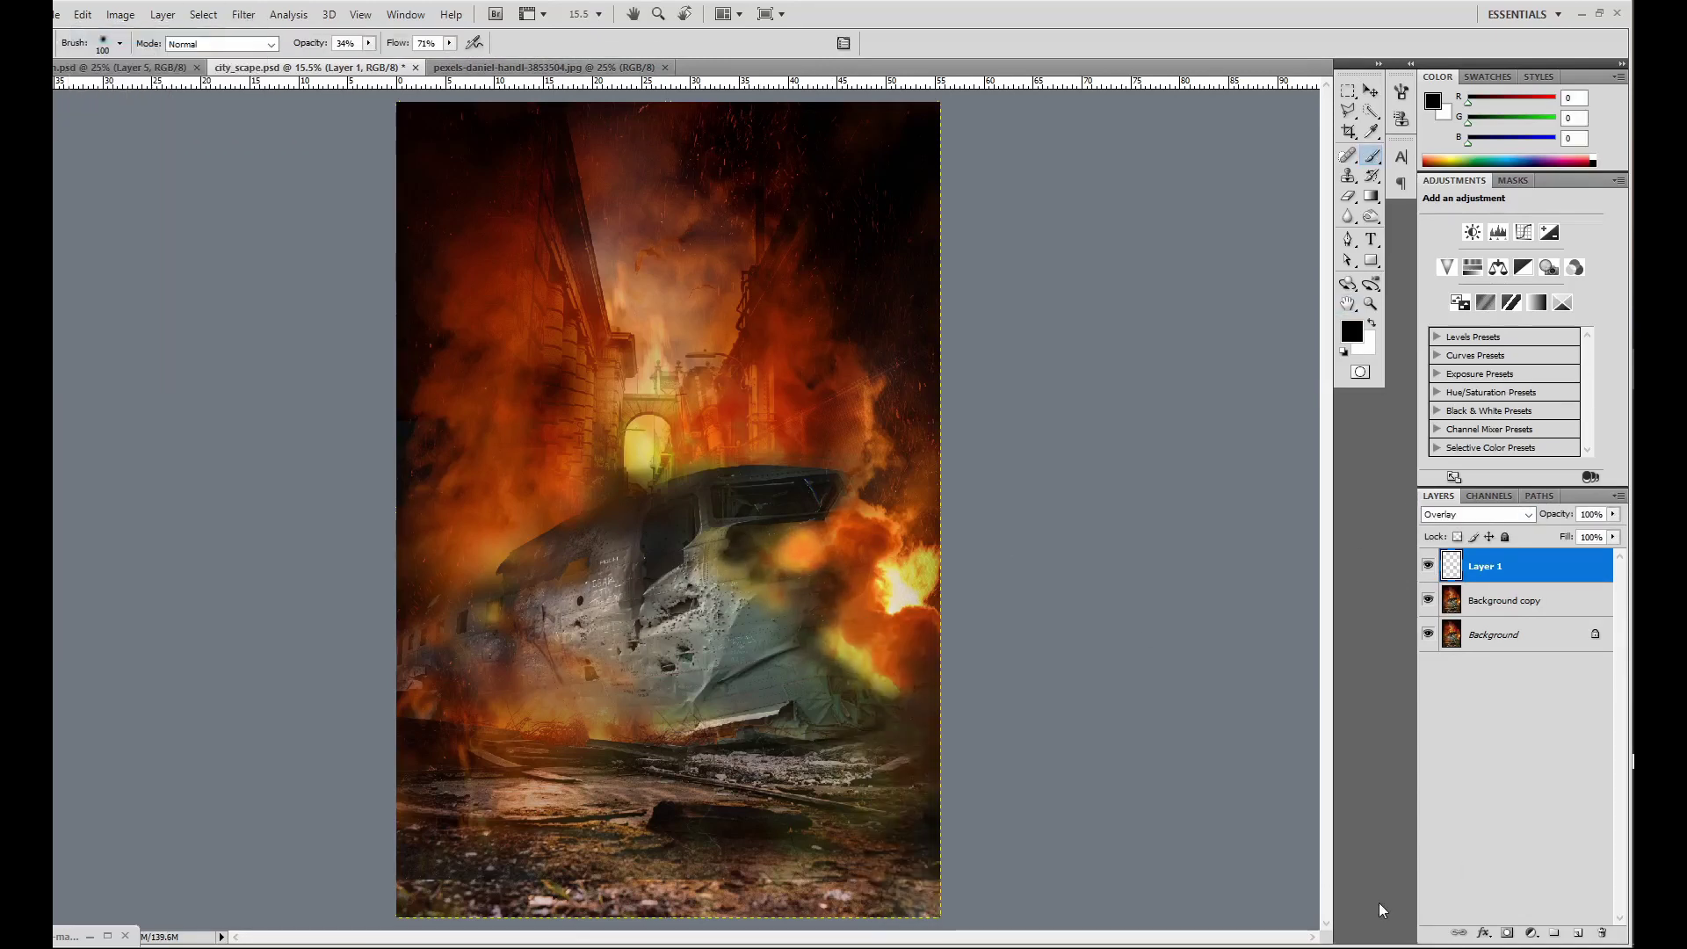
On another new layer, paint dark strokes around the fire and across the lower image.
key("ctrl+shift+alt+n")
left_click(120, 43)
left_click_drag(817, 527, 831, 670)
left_click_drag(845, 745, 475, 764)
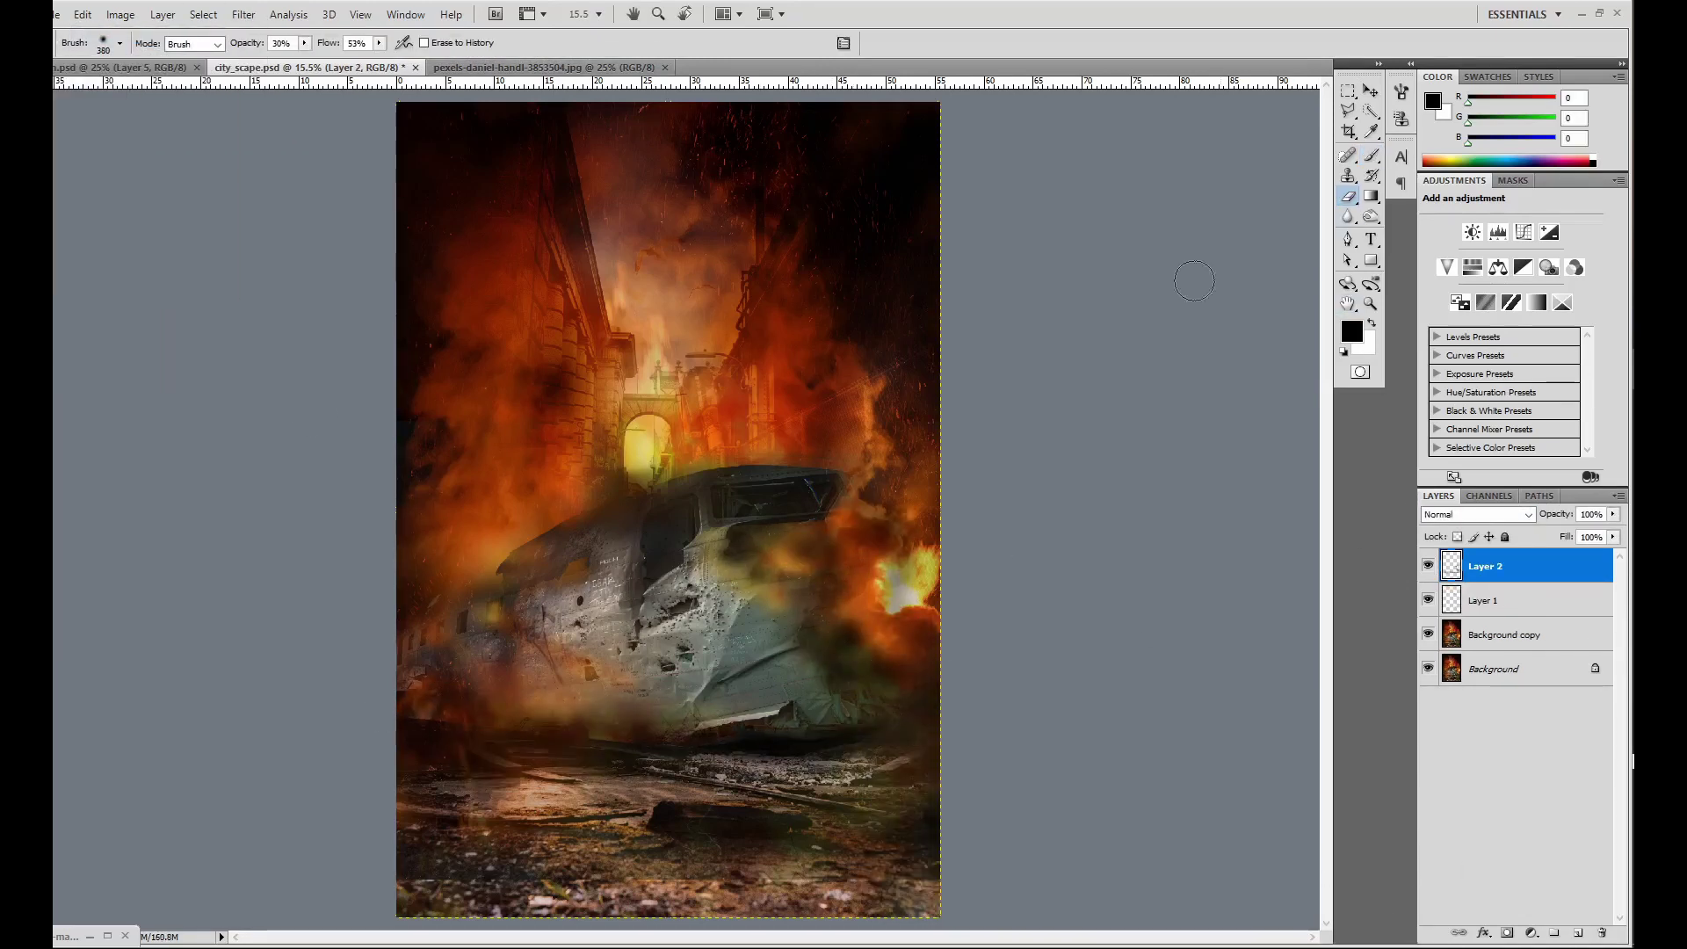
key("e")
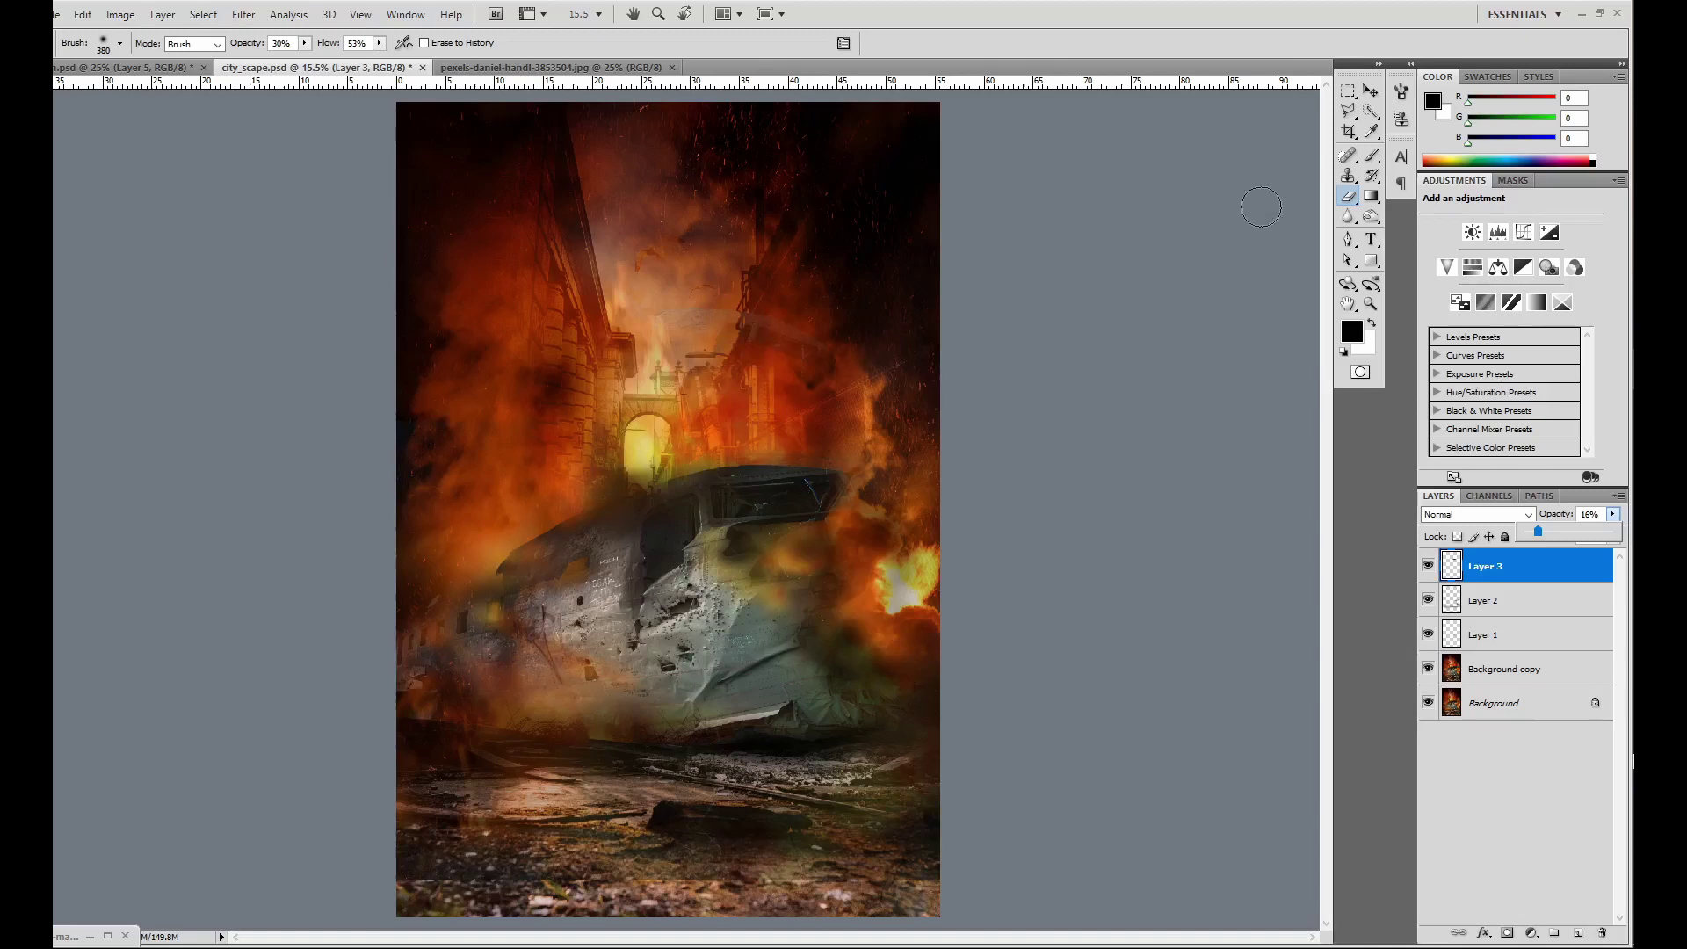
Add a Brightness/Contrast adjustment with brightness lowered to -68.
key("v")
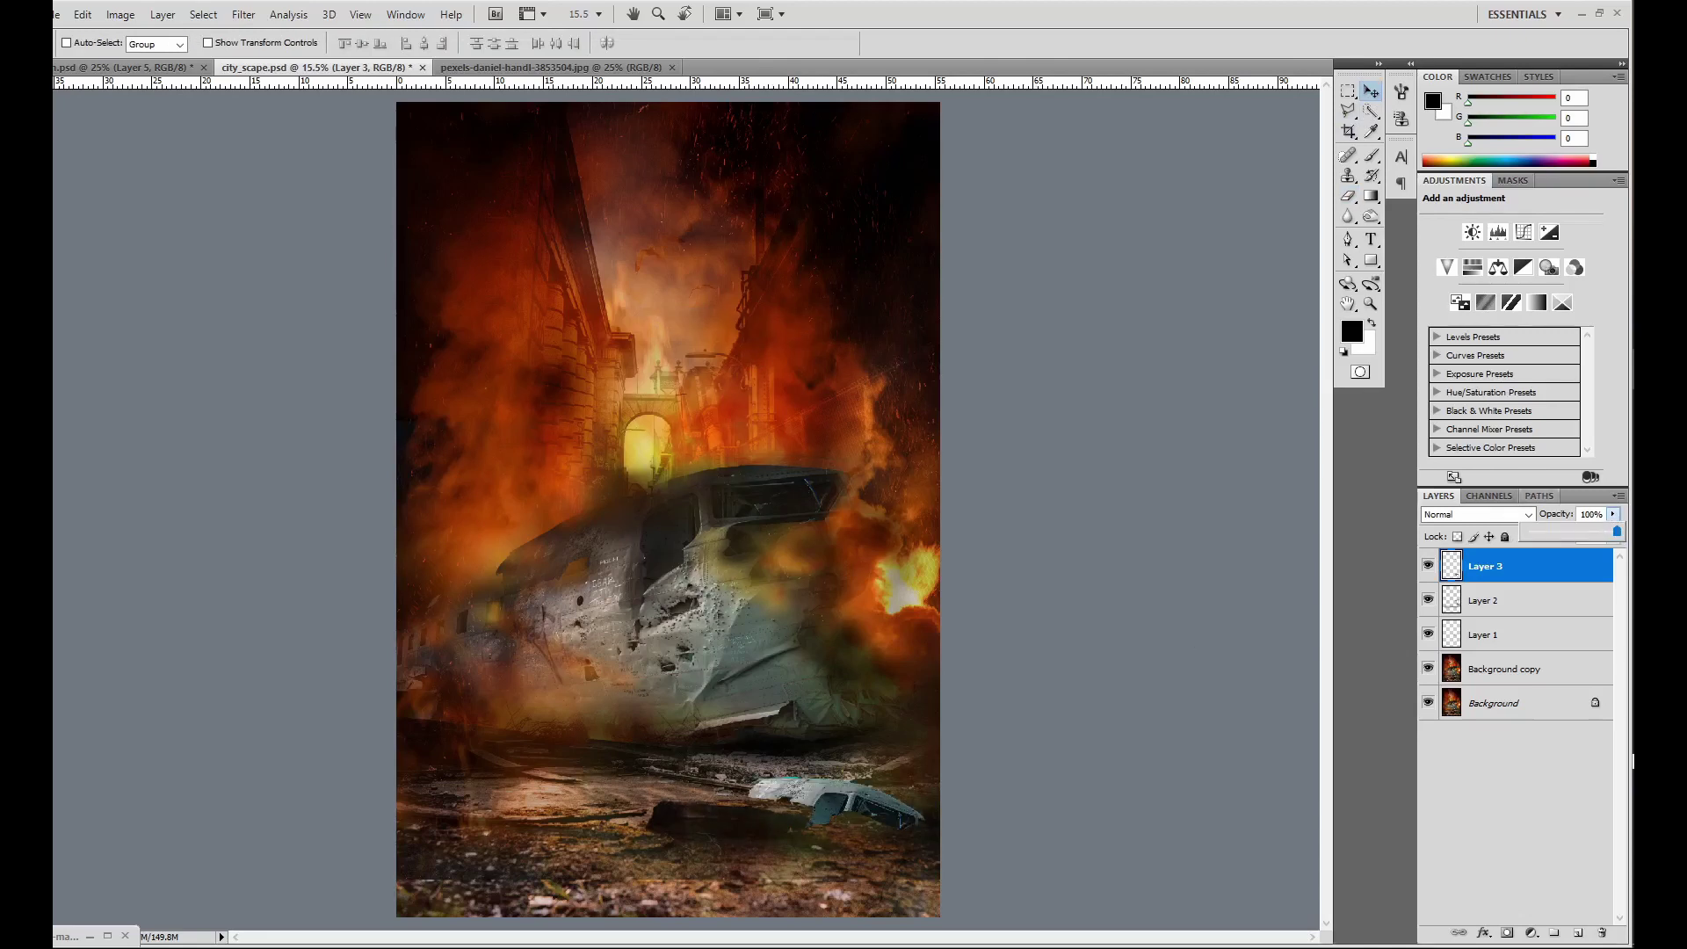
left_click(1531, 933)
left_click(1493, 622)
left_click_drag(1511, 242, 1476, 249)
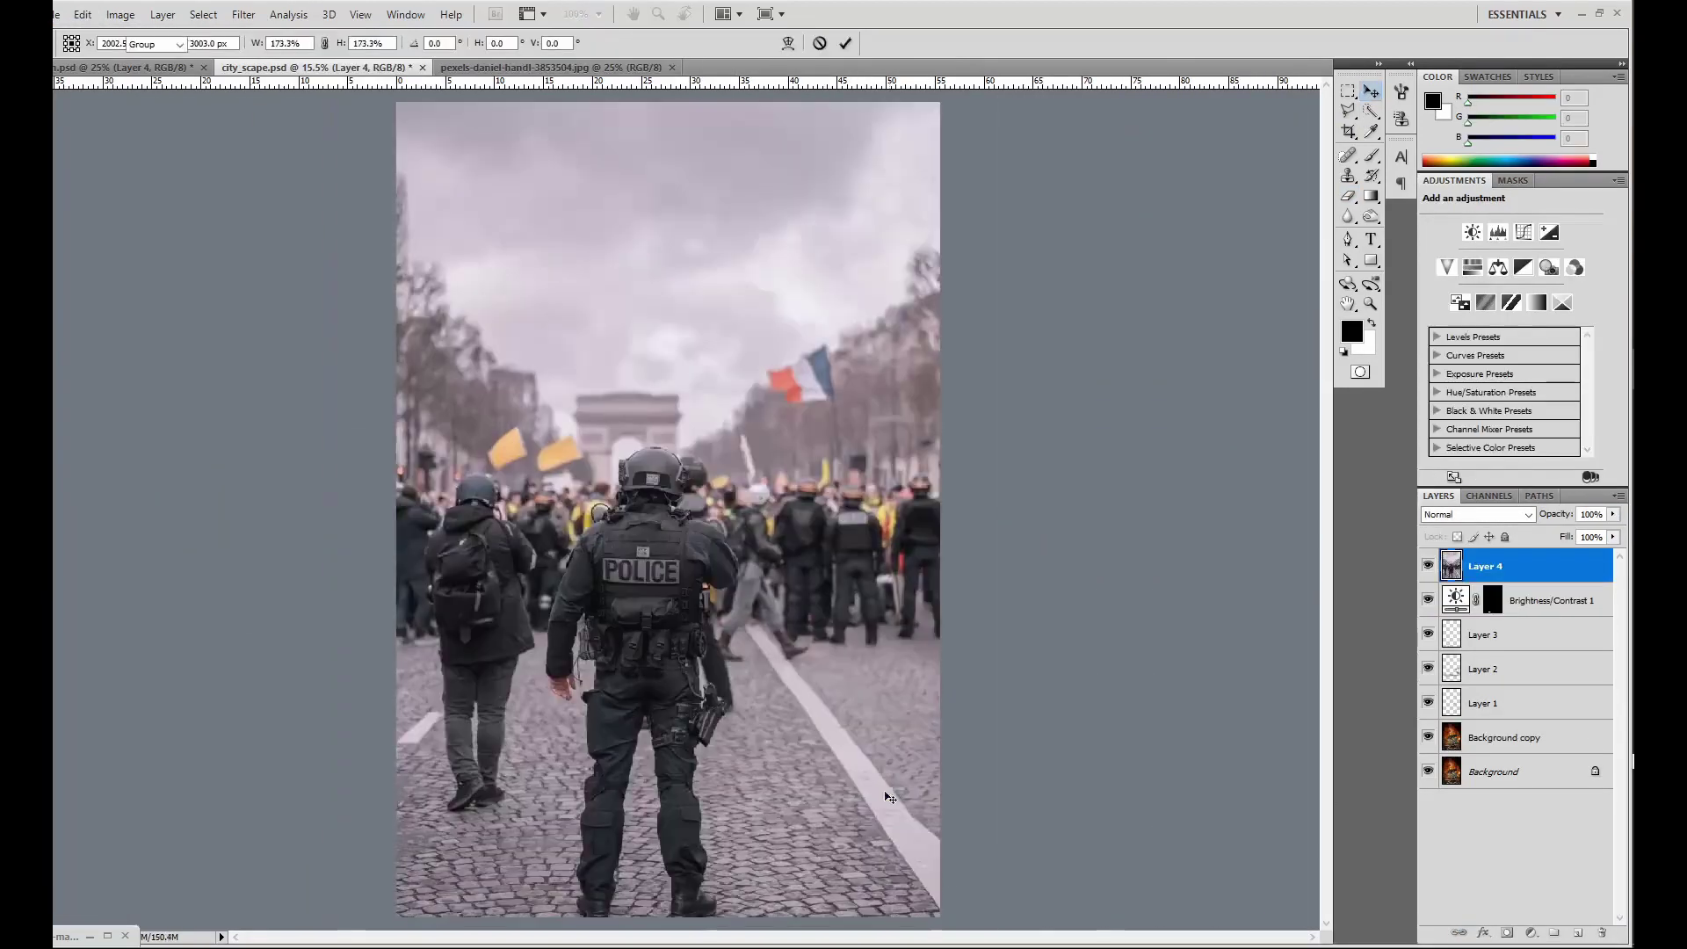
Delete the cobblestone background around the officer and erase leftover pixels near the wreck.
left_click(1347, 197)
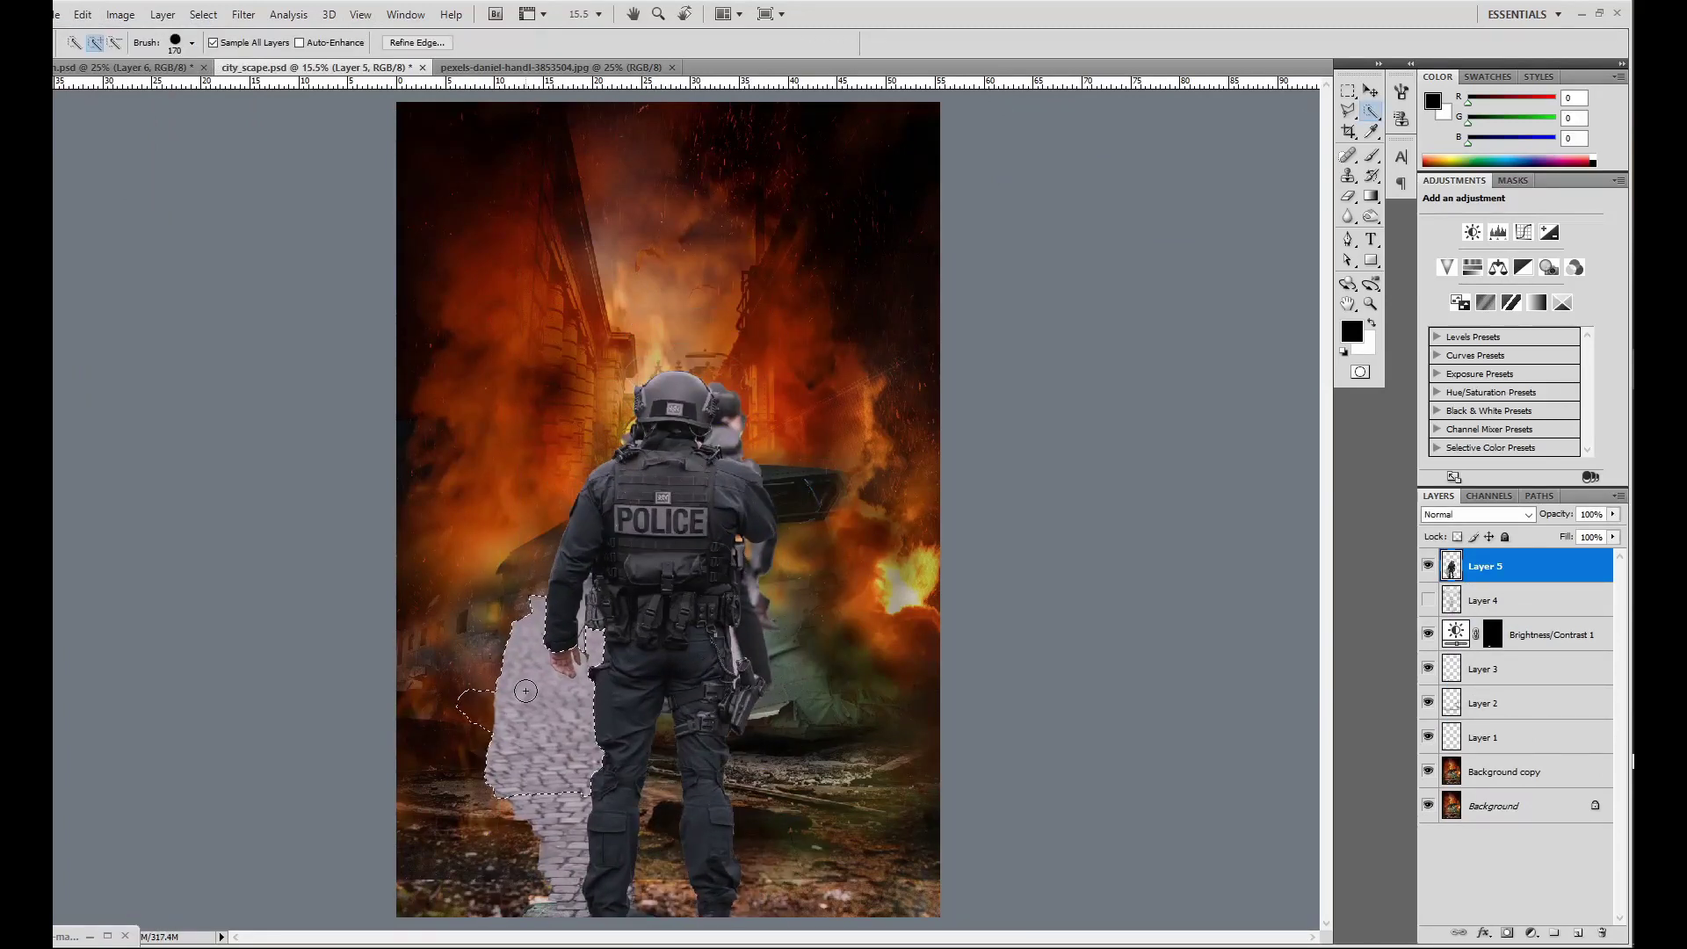
key("Delete")
left_click_drag(545, 791, 560, 883)
key("Delete")
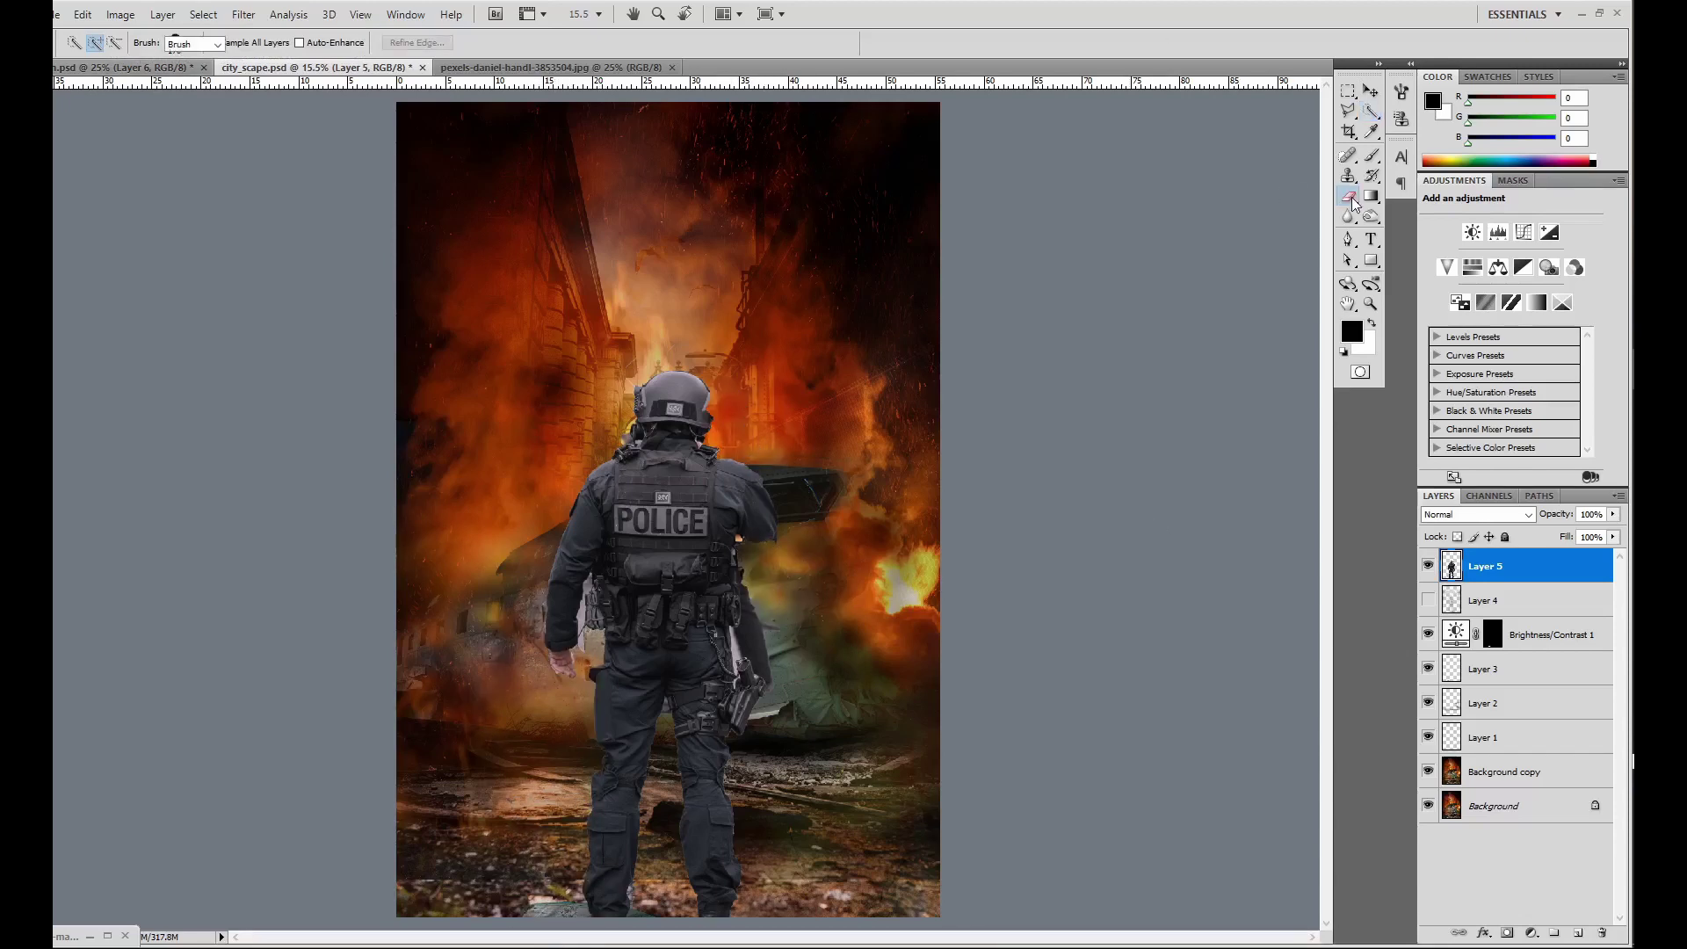
left_click_drag(818, 738, 811, 778)
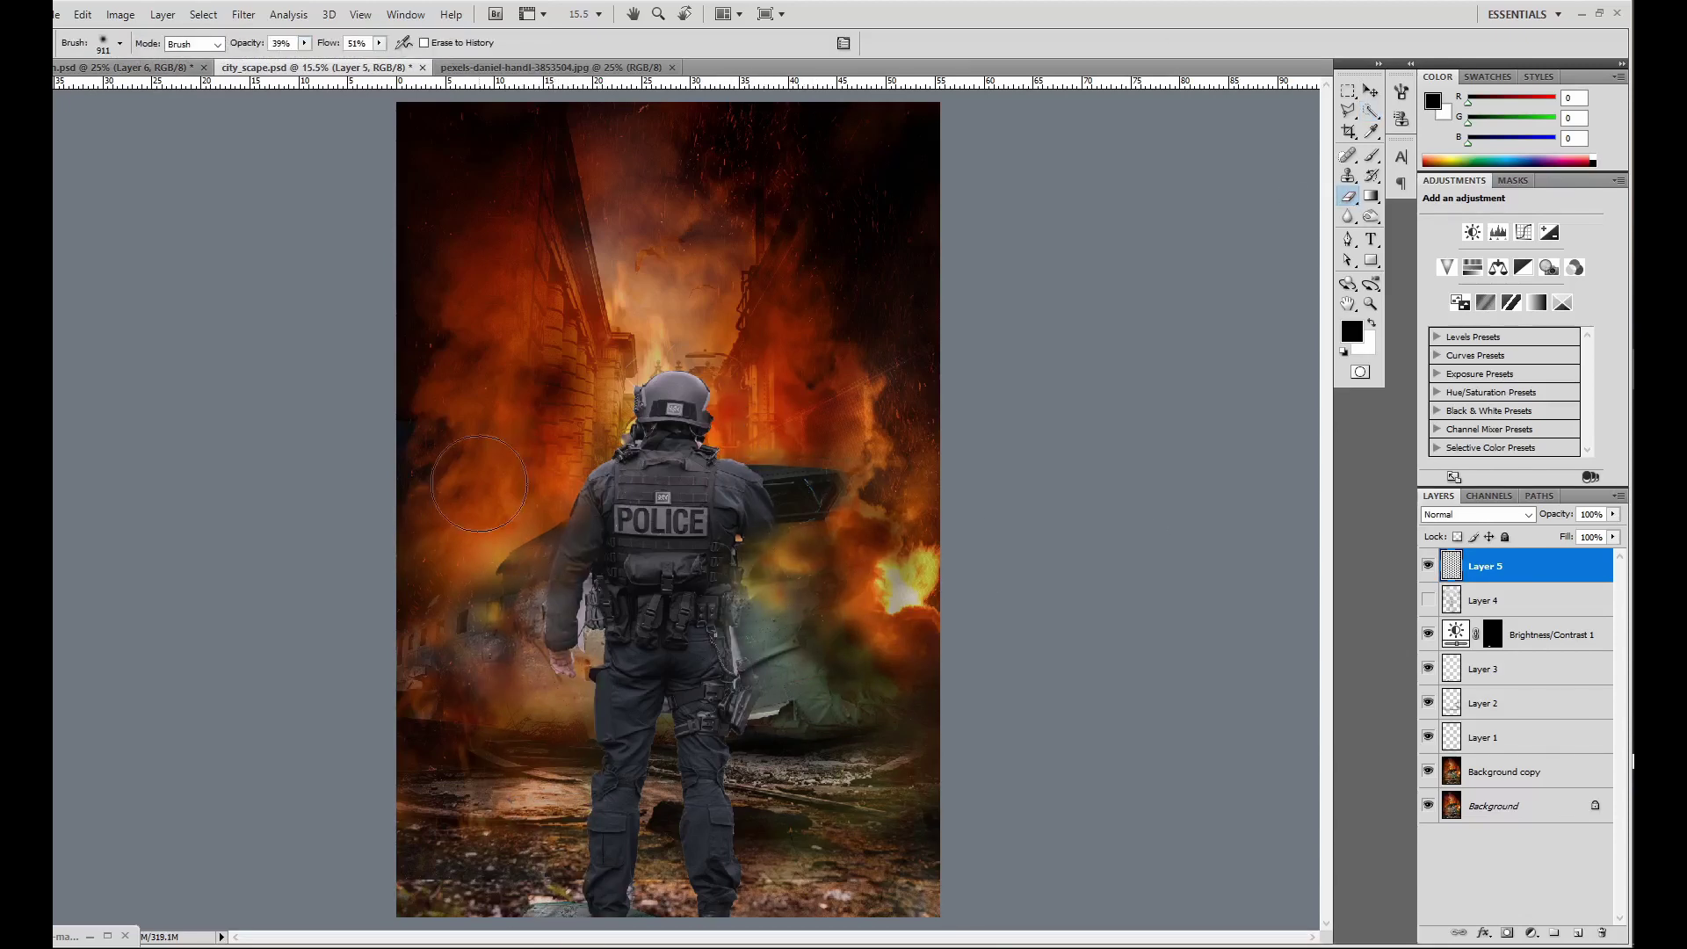
Add a Brightness/Contrast adjustment for the officer and shift him to the right.
left_click(1472, 232)
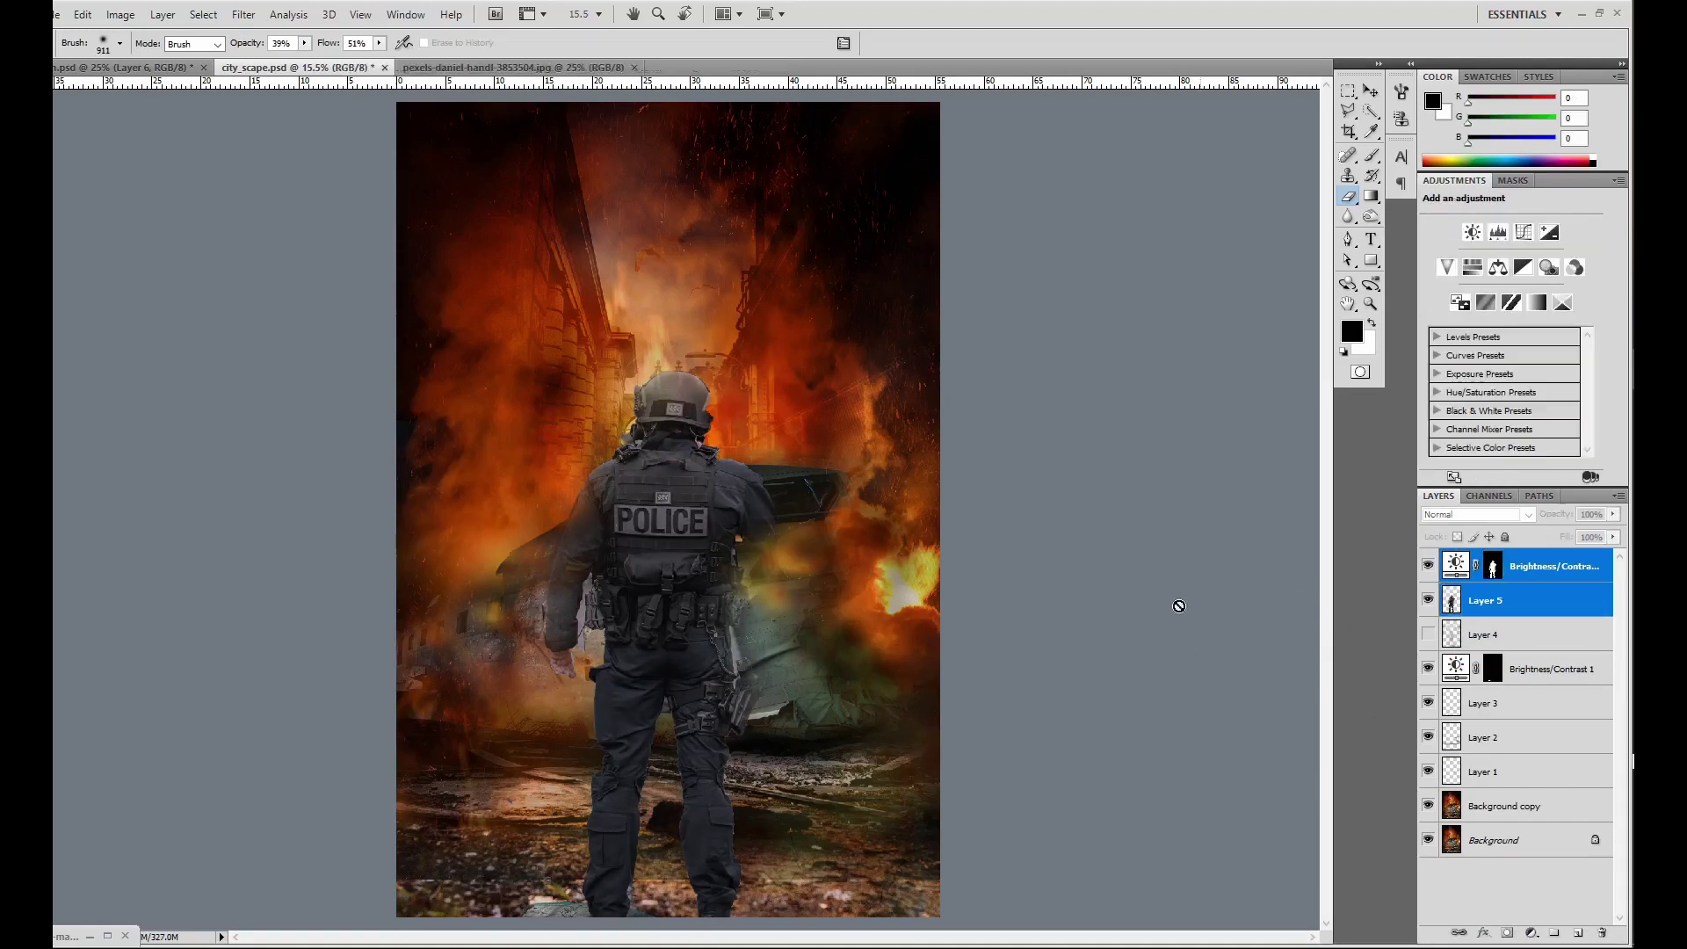
key("v")
mouse_move(701, 594)
left_mouse_down()
mouse_move(885, 612)
mouse_move(847, 637)
left_mouse_up()
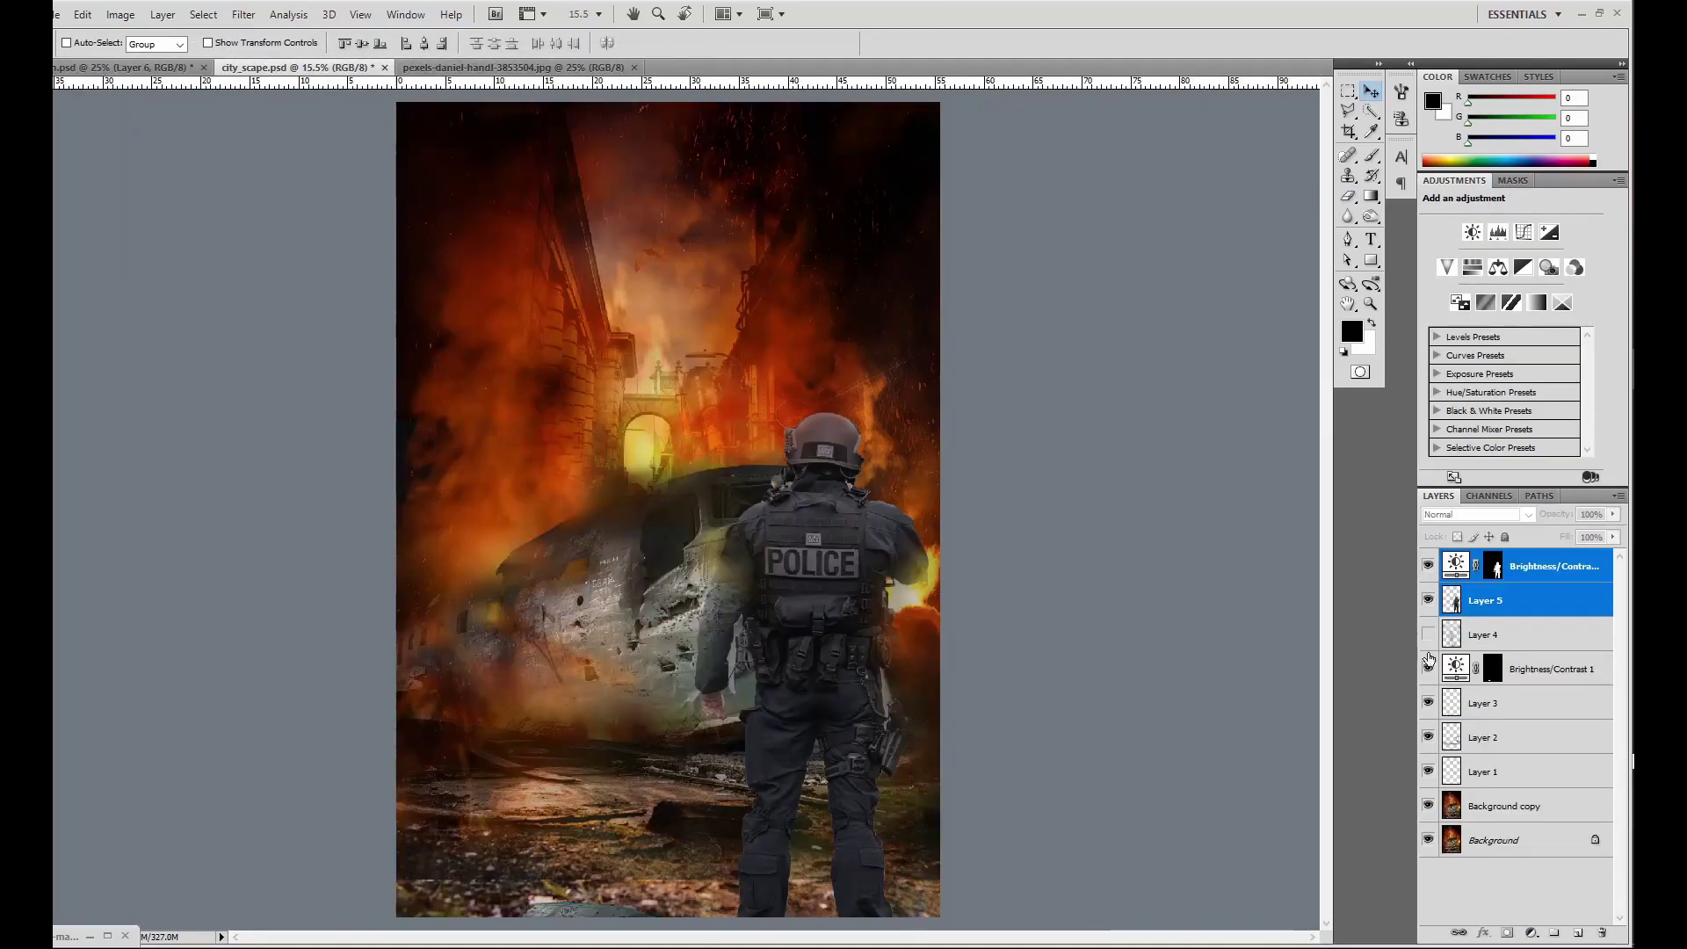
Paint dark red over the scene on a new layer and change its blend mode.
left_click(1351, 331)
left_click(1453, 162)
left_click(1578, 933)
key("b")
left_click(118, 43)
left_click_drag(492, 808, 646, 836)
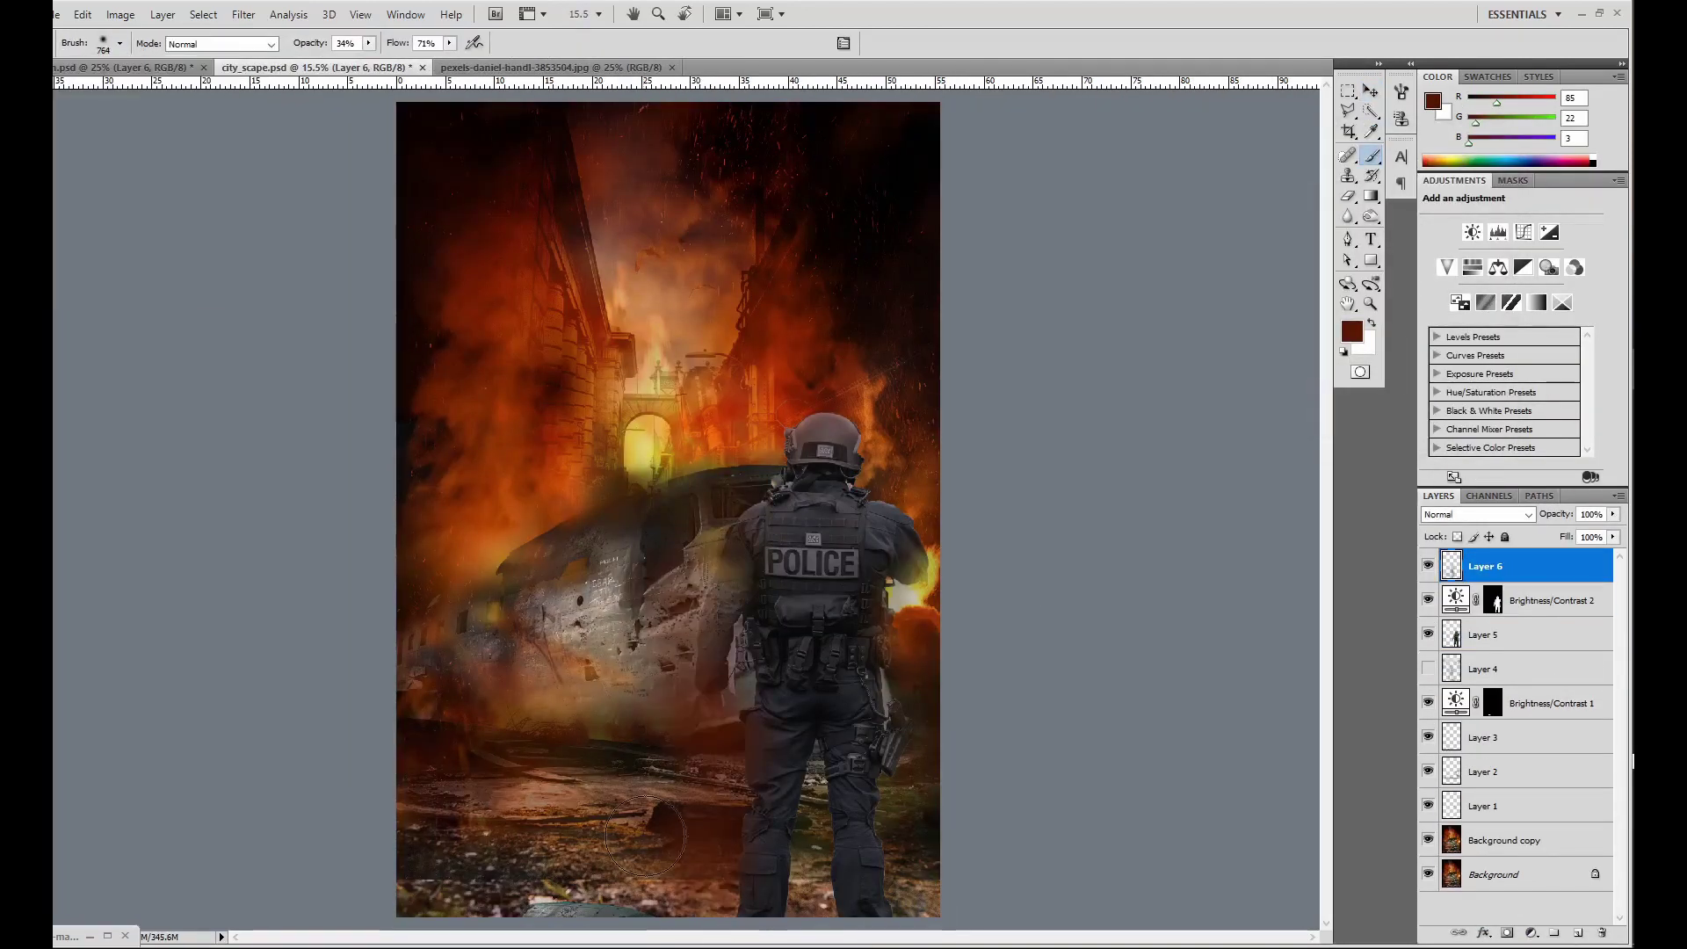
left_click(1458, 514)
key("Down")
key("Down")
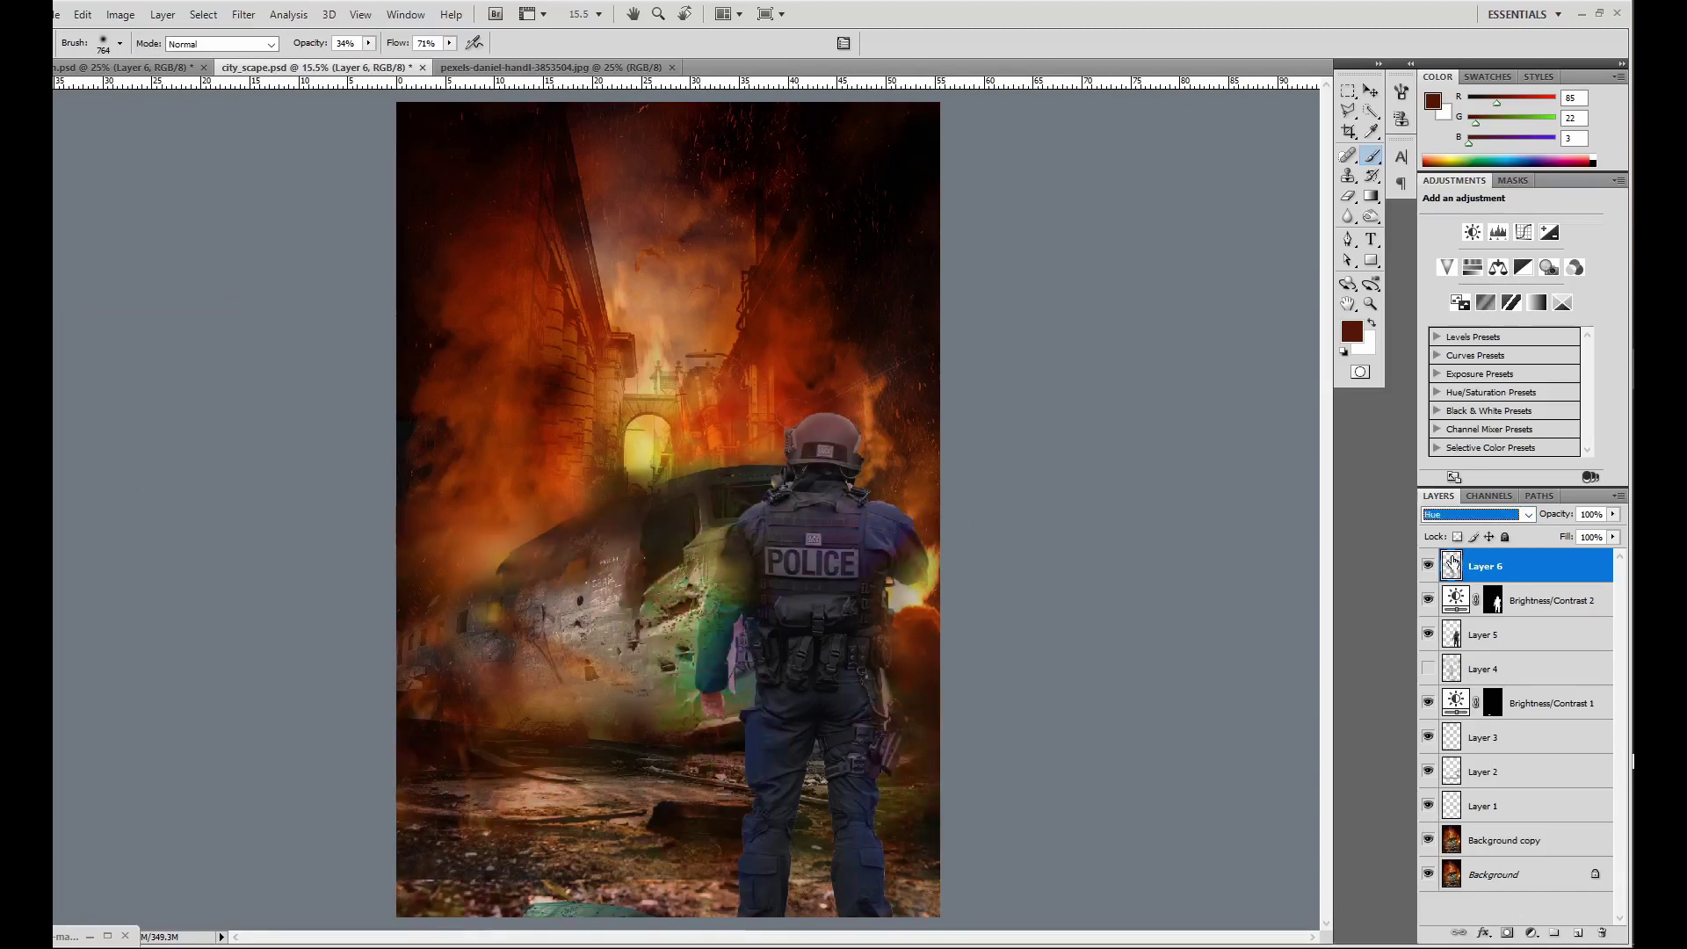
Darken the officer with a lowered Curves layer, then shade the lower-left rubble and glowing arch.
left_click(1550, 600)
left_click_drag(1483, 363, 1483, 372)
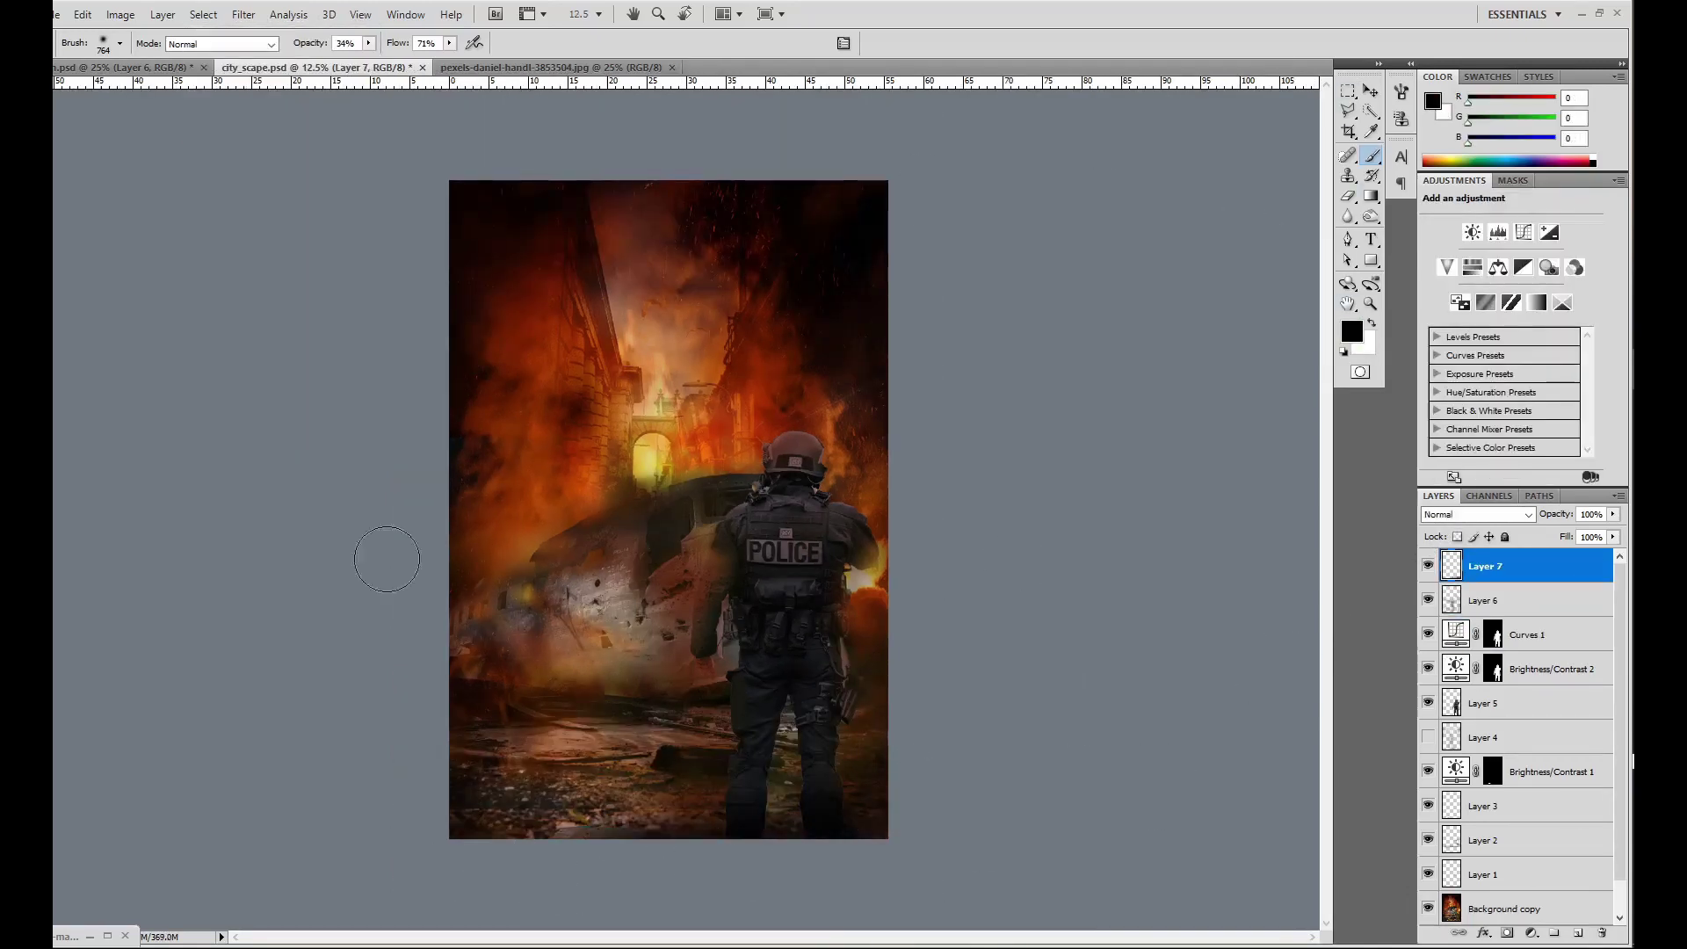
left_click_drag(491, 606, 756, 580)
left_click_drag(658, 316, 659, 474)
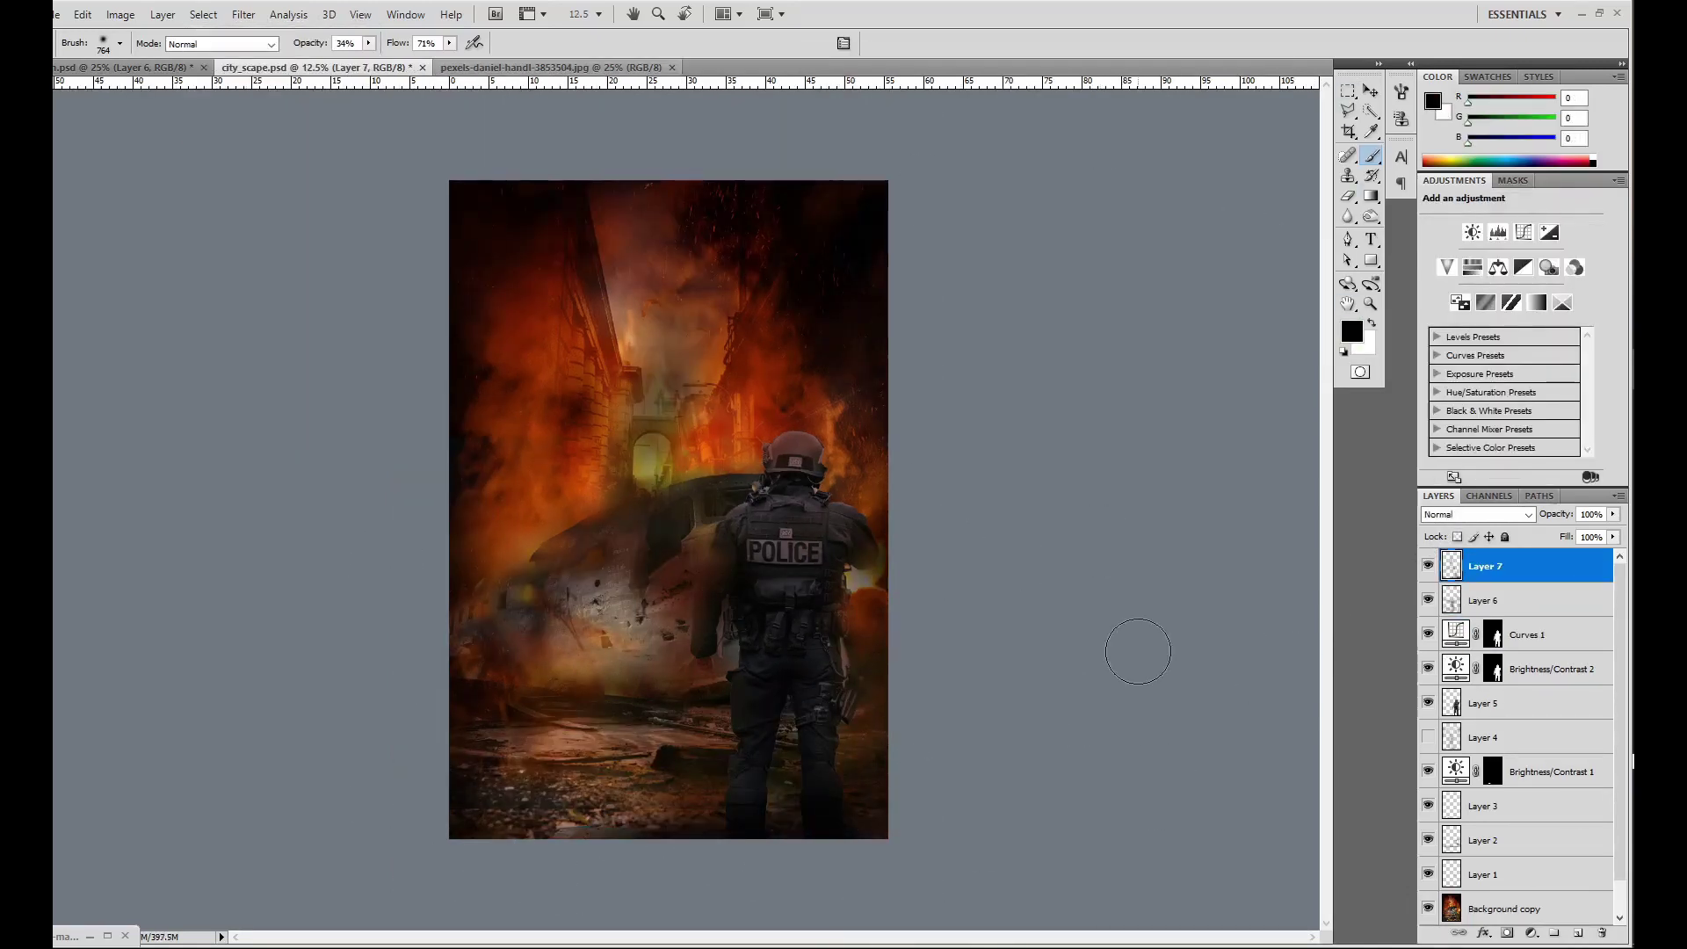
Merge the layers below Layer 6 into Background and save.
key("e")
left_click(1494, 908, "shift")
left_click(162, 14)
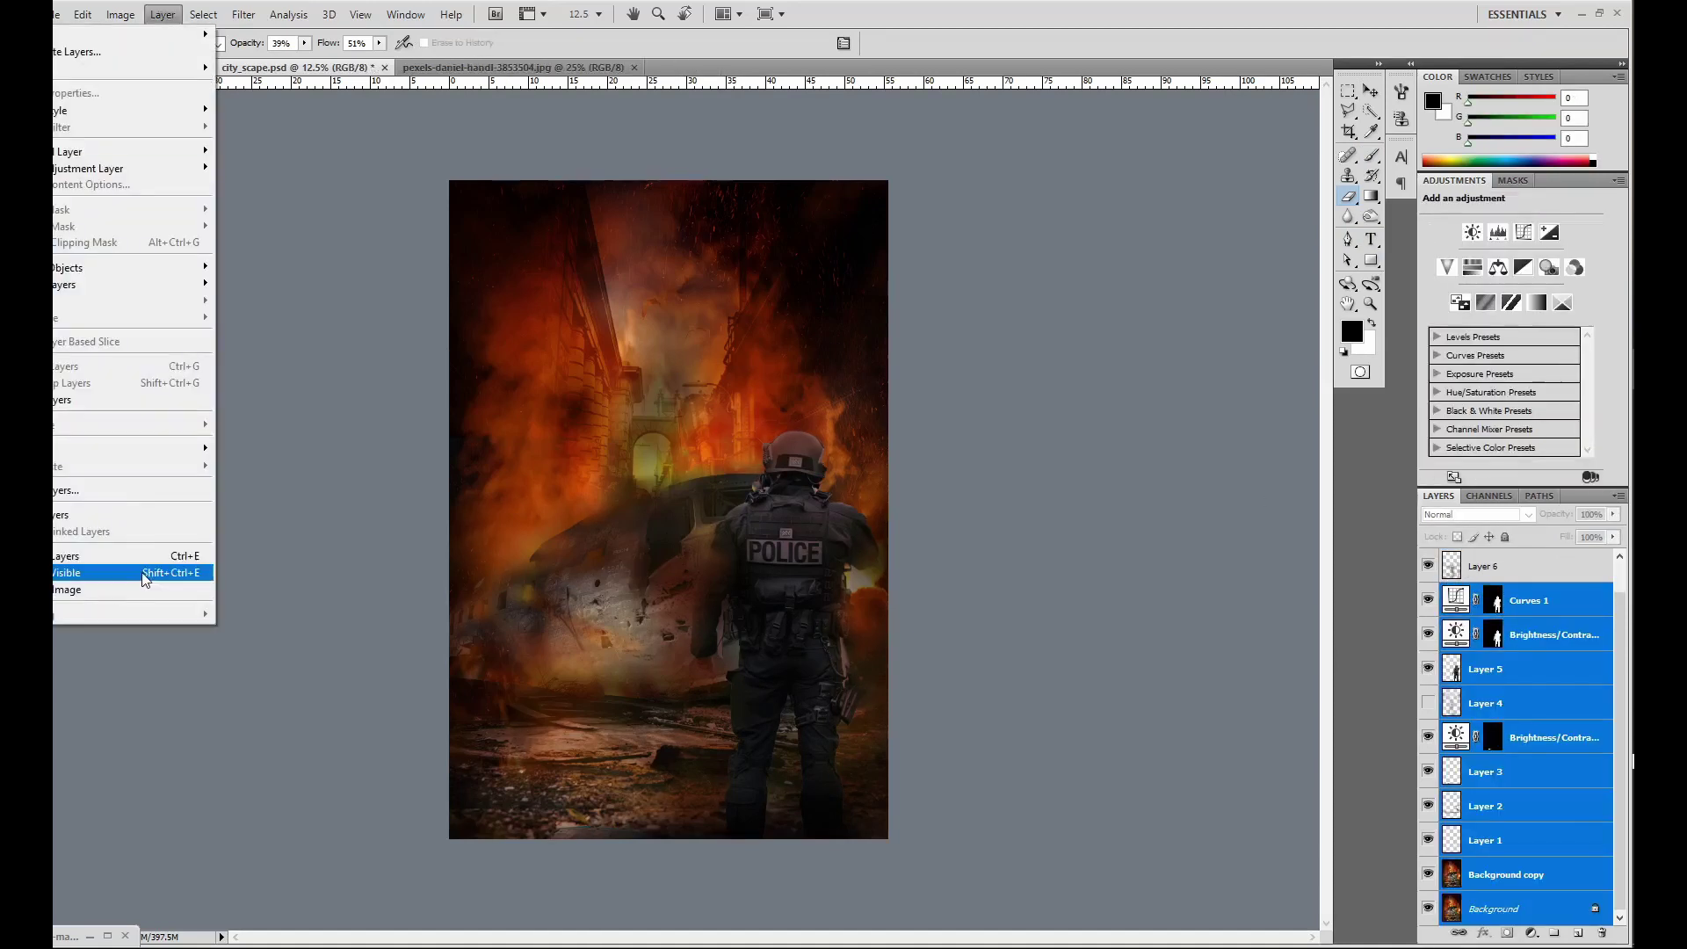
left_click(114, 571)
left_click(57, 14)
left_click(101, 198)
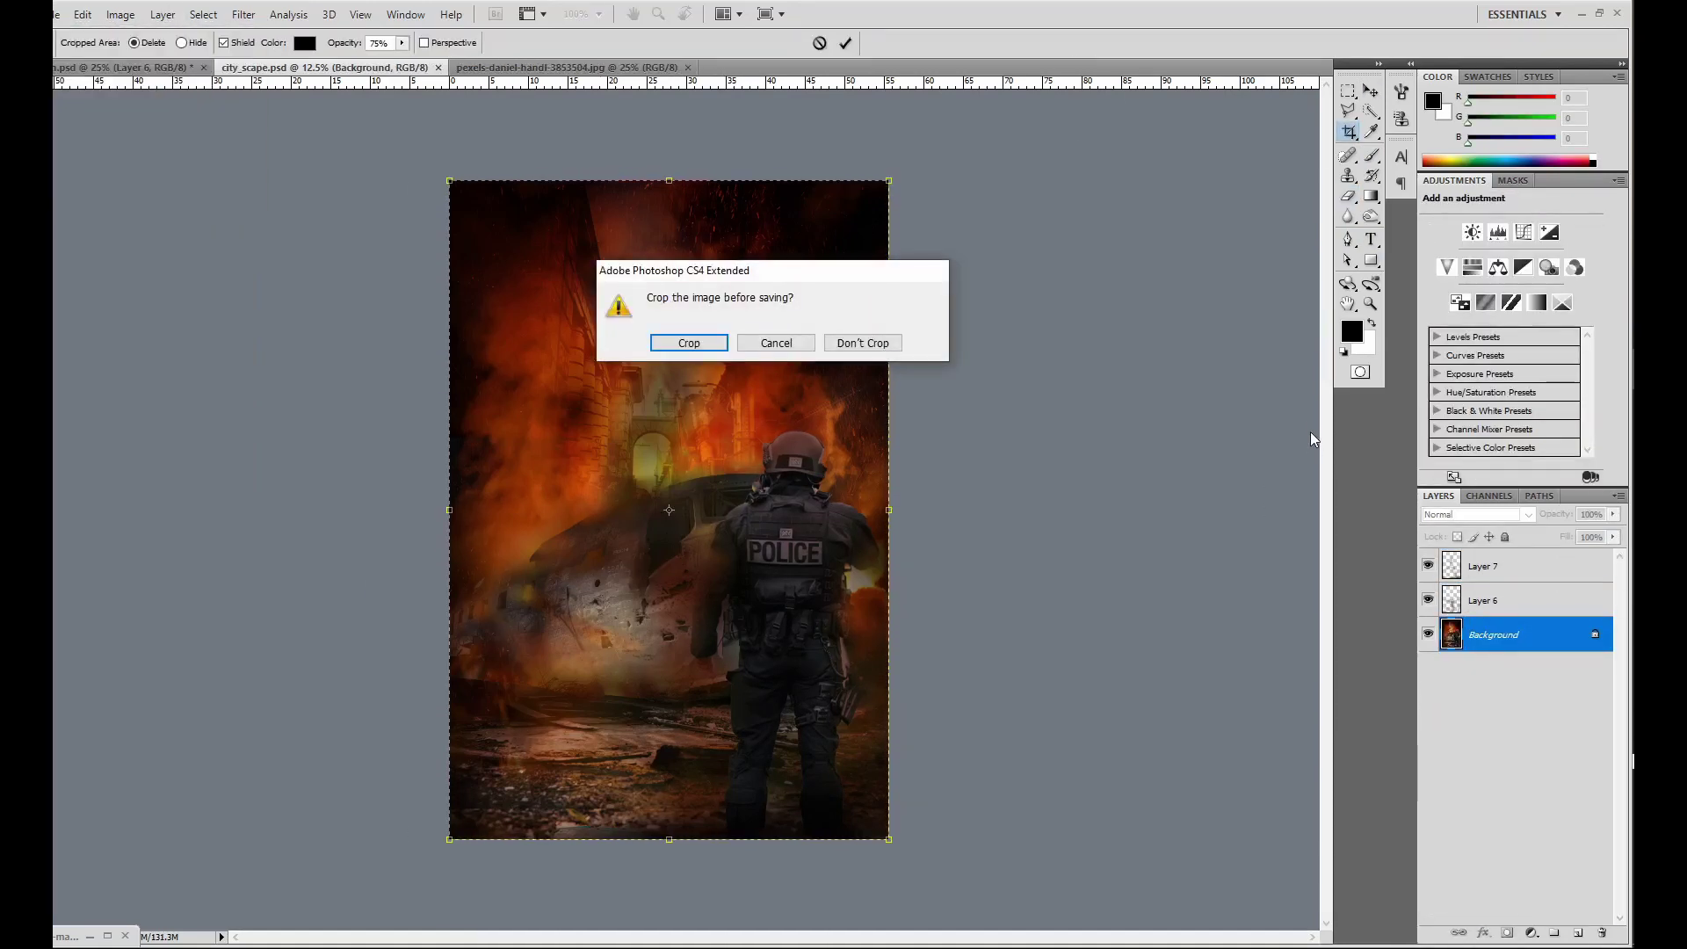
Brighten the image with a Brightness/Contrast adjustment at 54 and save.
left_click(1510, 641)
left_click_drag(1511, 244, 1540, 245)
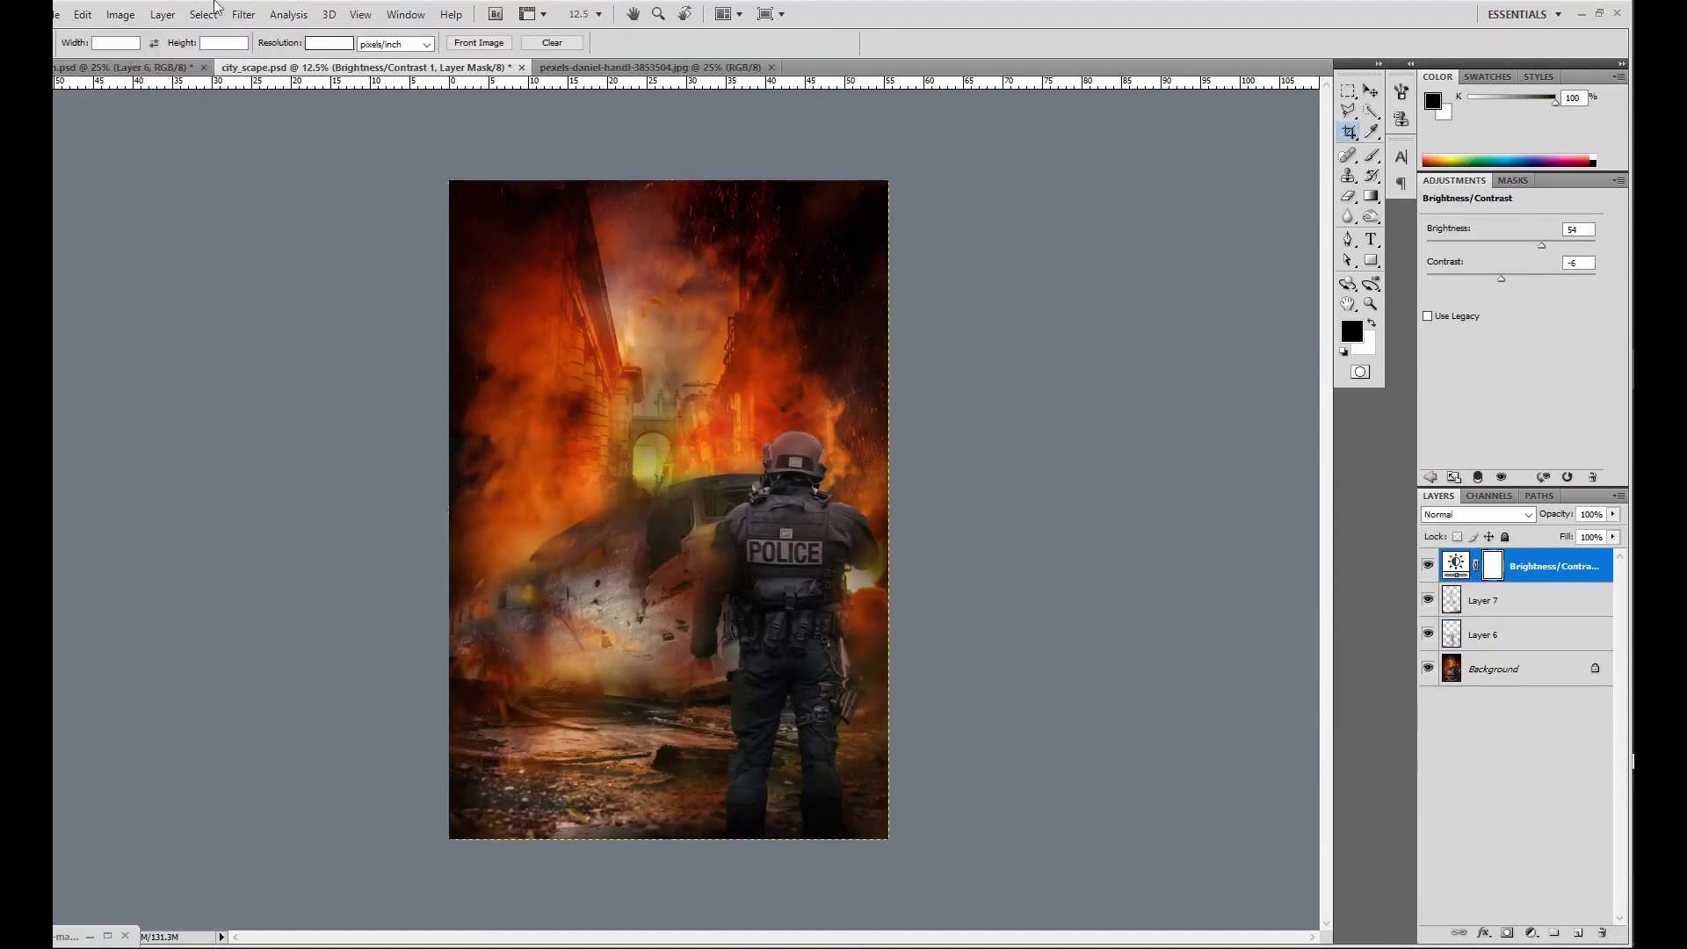
key("ctrl+s")
left_click(360, 15)
left_click(237, 202)
Paint dark smoke over the arch on new Layer 8 and apply Motion Blur.
key("b")
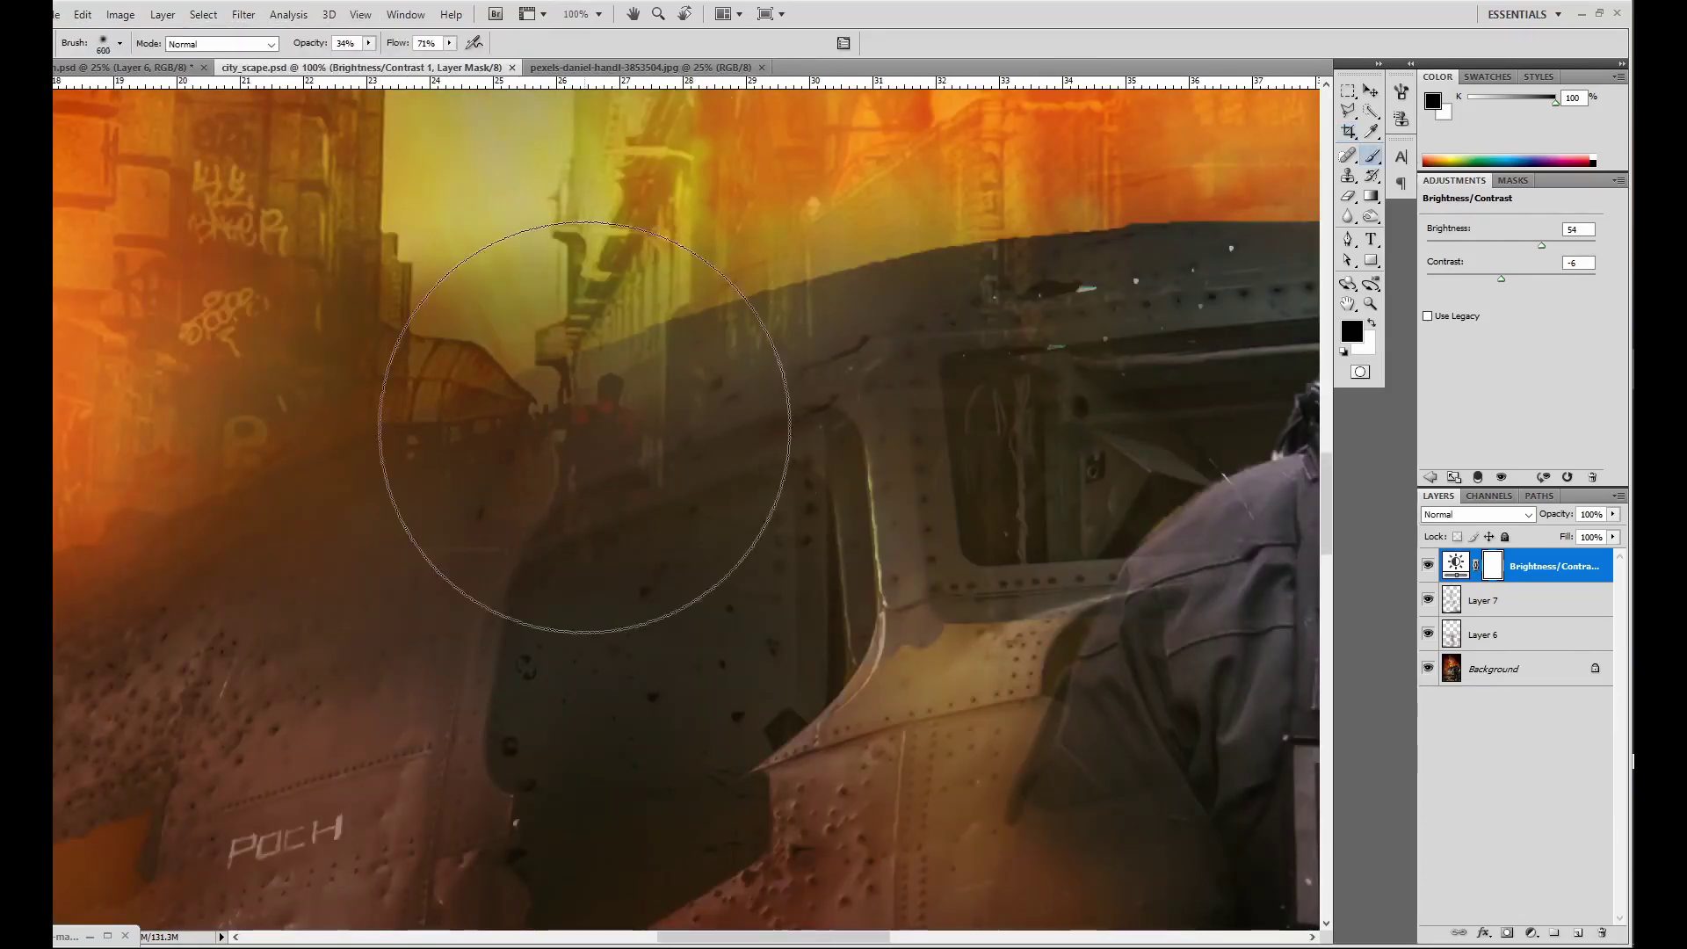
left_click(1577, 933)
left_click_drag(659, 395, 453, 377)
key("ctrl+0")
left_click(243, 14)
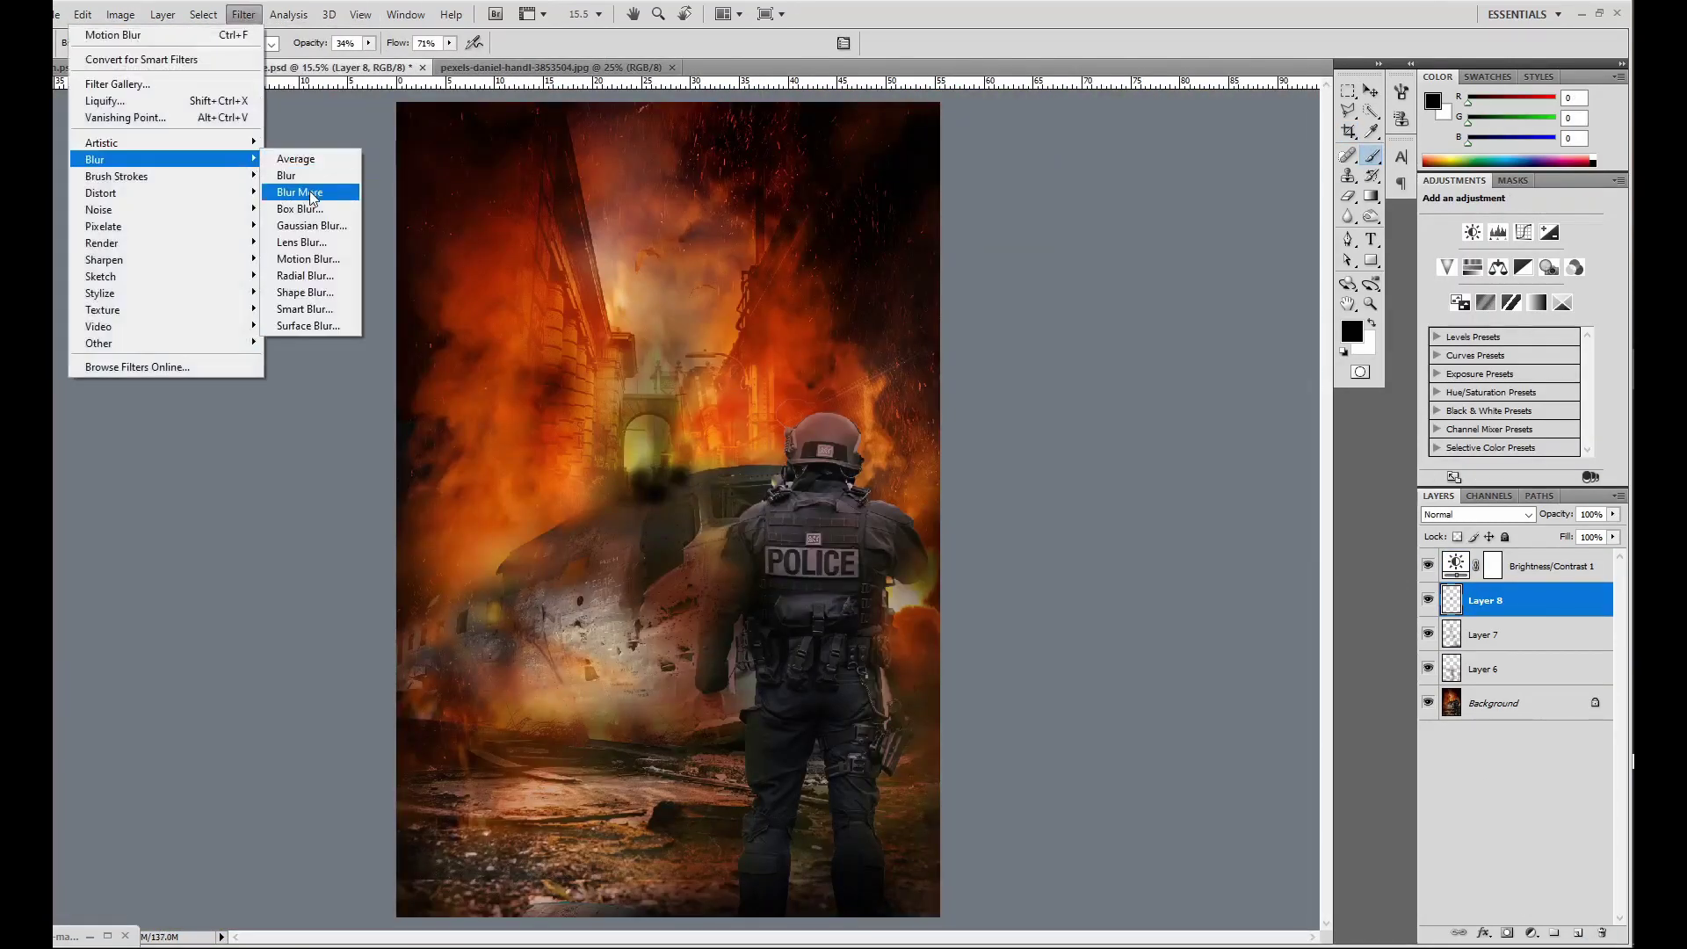
left_click(307, 258)
left_click(1533, 251)
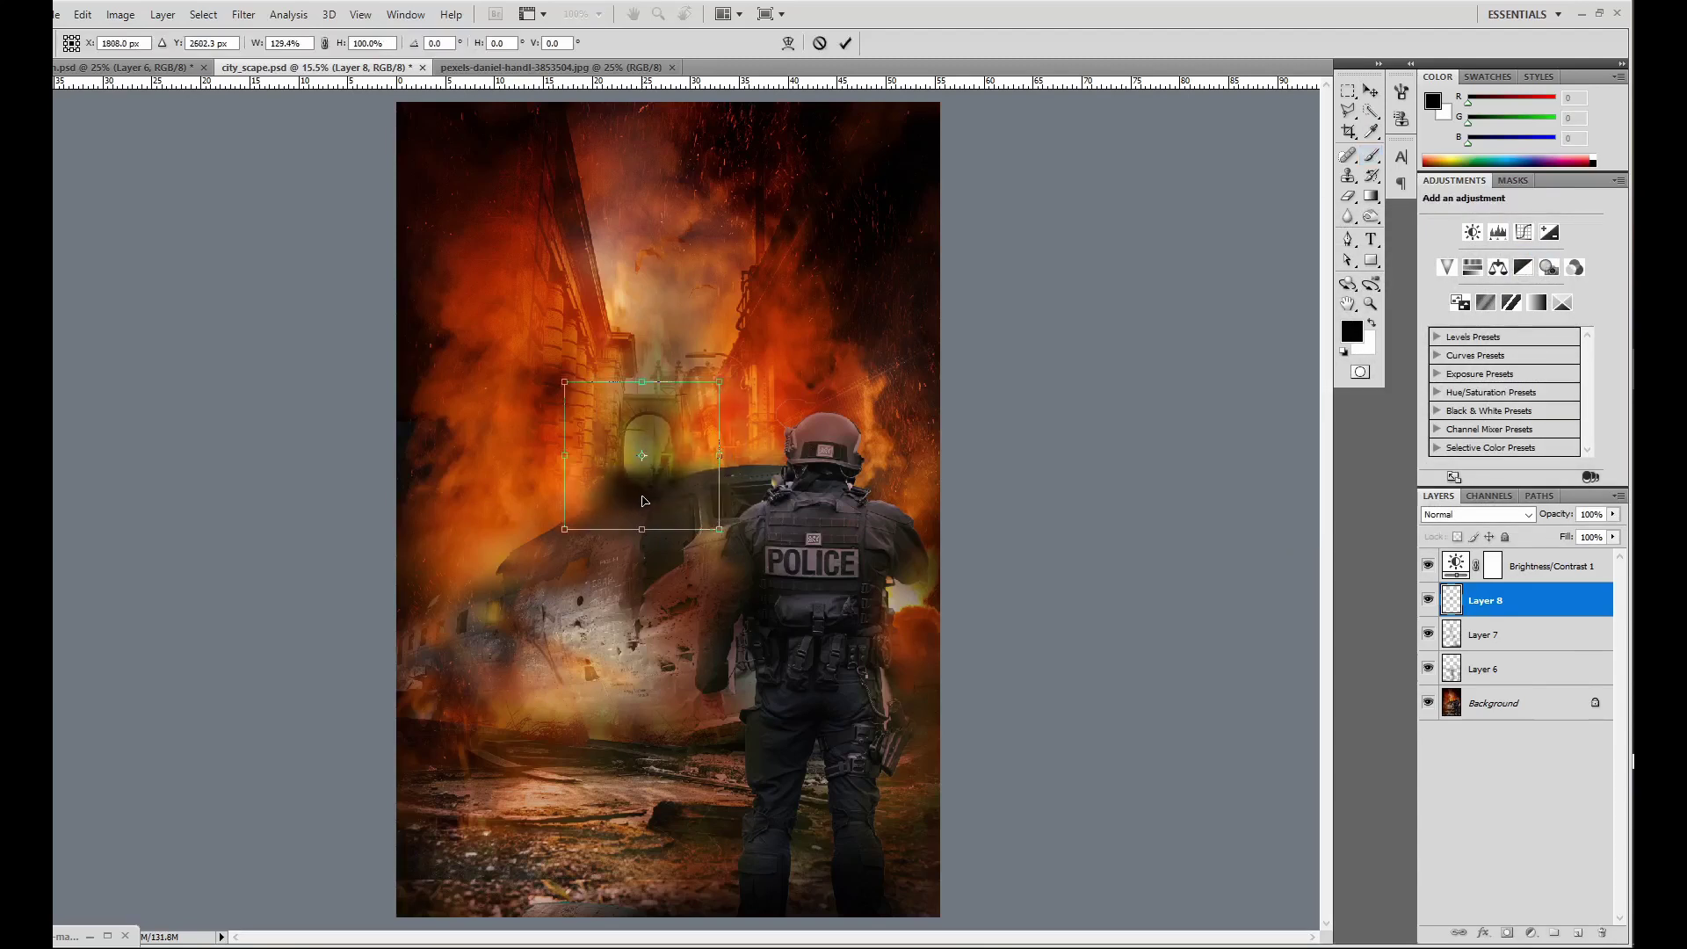
Save city_scape.psd again and add a new Layer 9 for brush painting.
key("v")
key("ctrl+1")
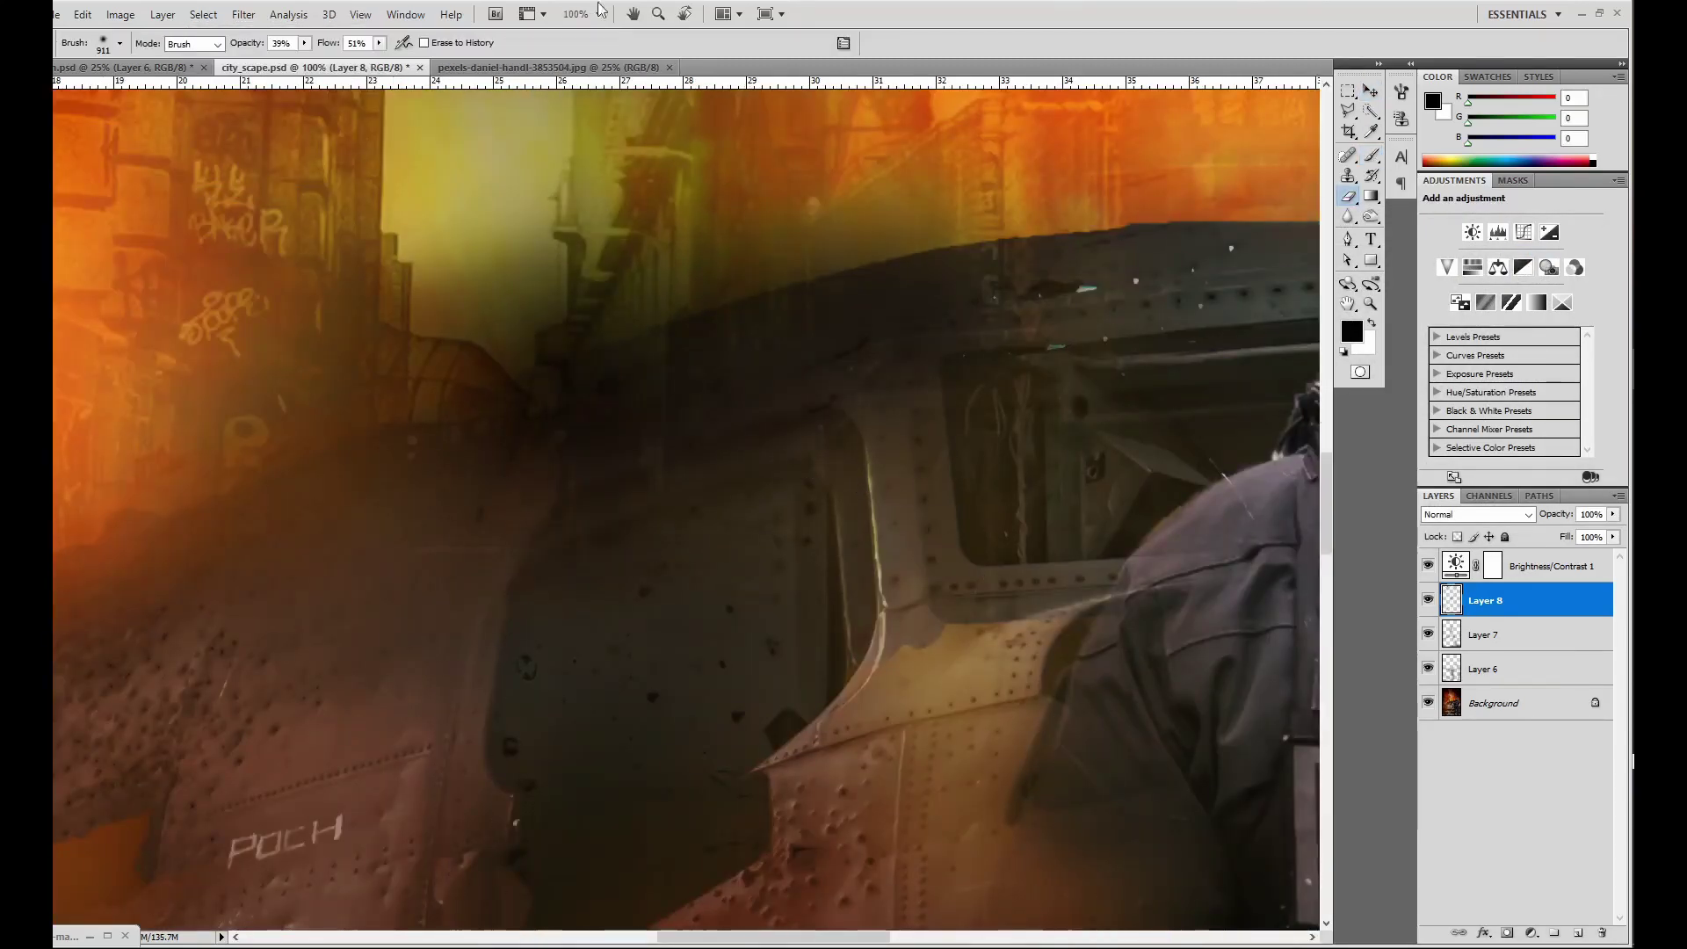
key("e")
key("ctrl+0")
key("ctrl+minus")
key("ctrl+s")
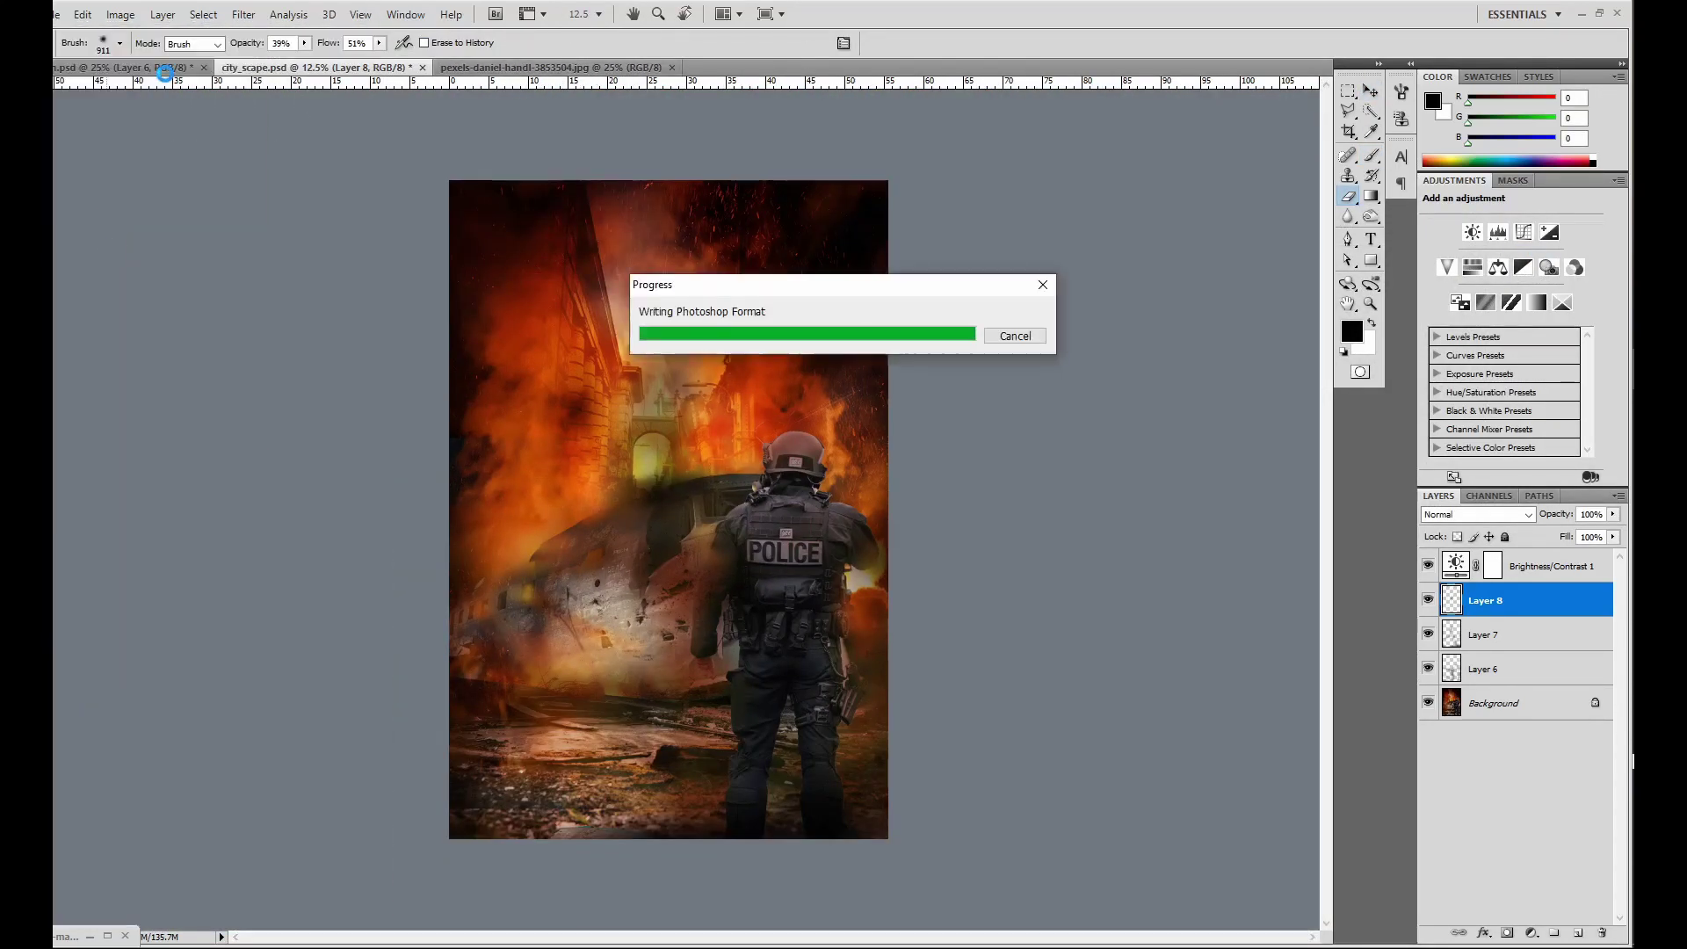
key("ctrl+shift+alt+n")
key("b")
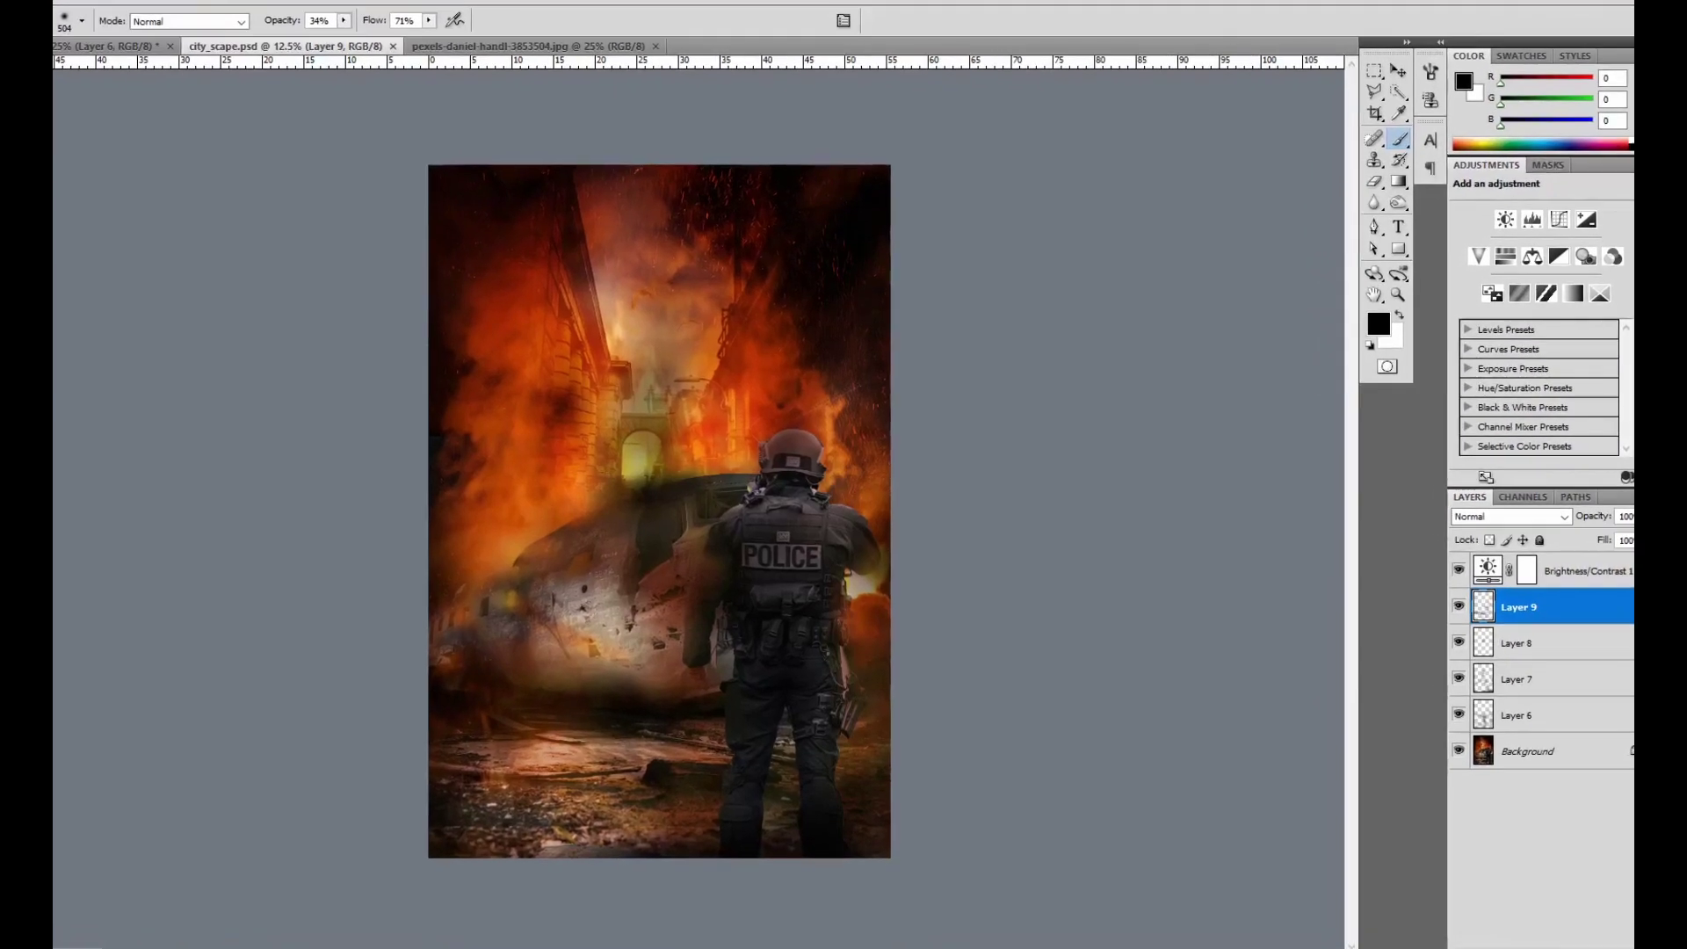